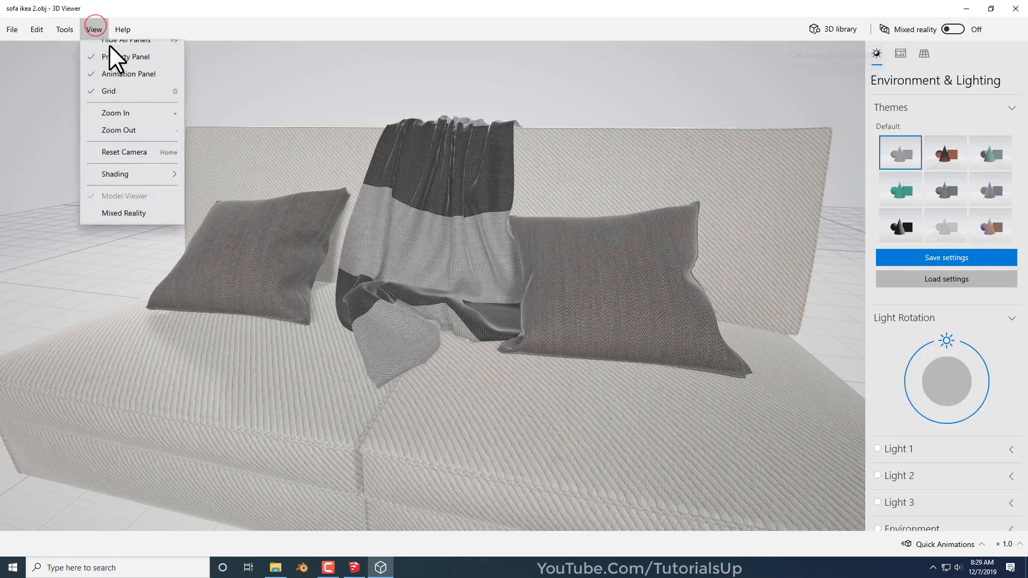
- Show the sofa model in Smooth Shaded & Wireframe shading and examine the mesh density of the blanket, cushions and seats
mouse_move(149, 182)
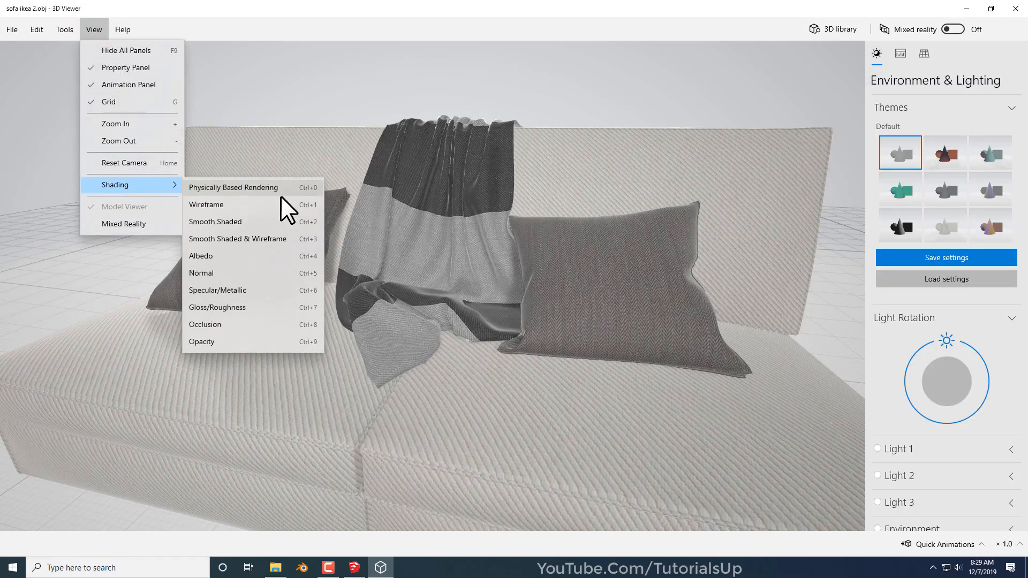
click(286, 238)
drag(407, 261, 427, 289)
scroll(438, 316, up, 5)
scroll(431, 358, down, 10)
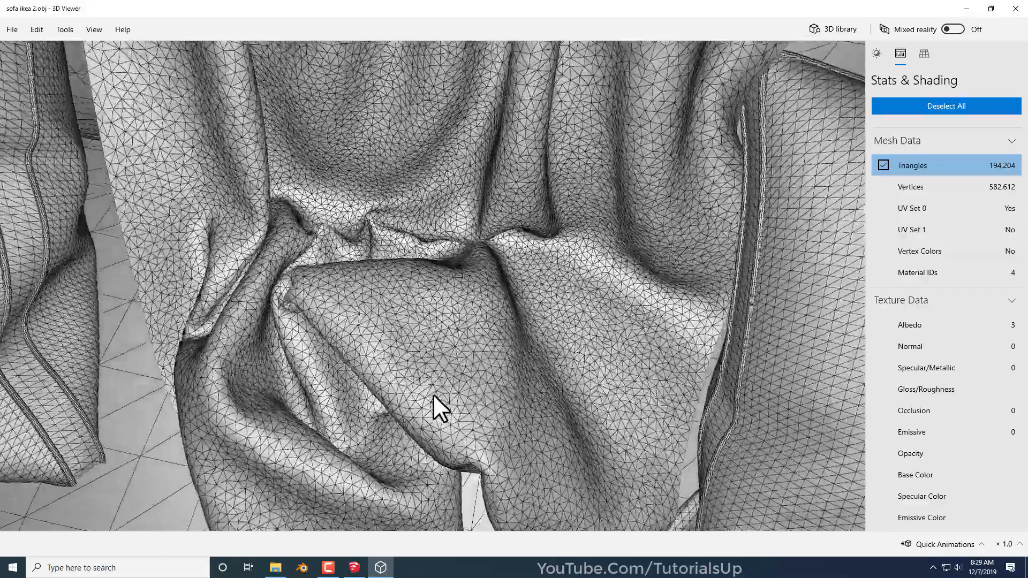
scroll(408, 292, down, 6)
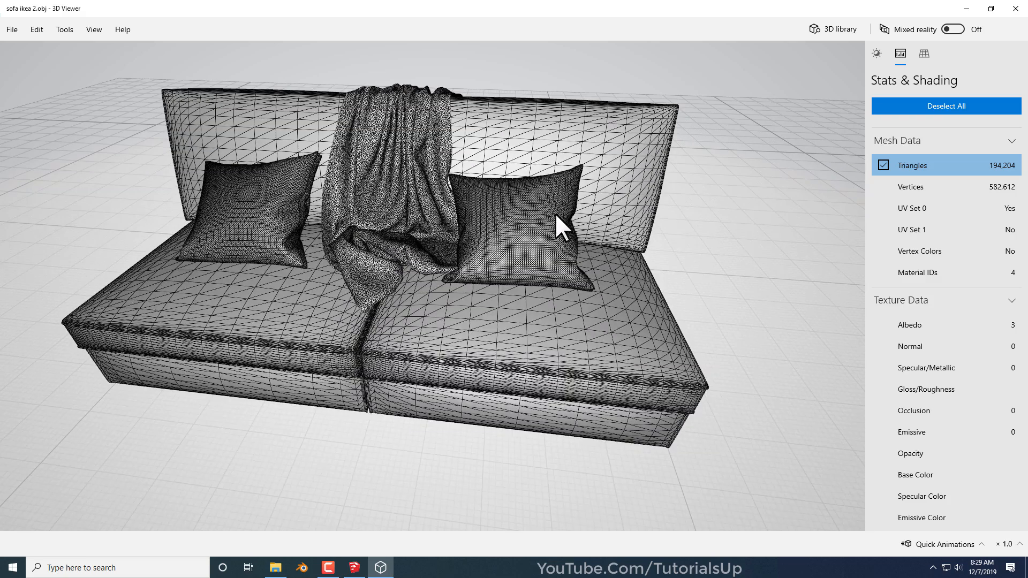
- Close the sofa model's viewer window and open Blender
click(1015, 9)
click(517, 8)
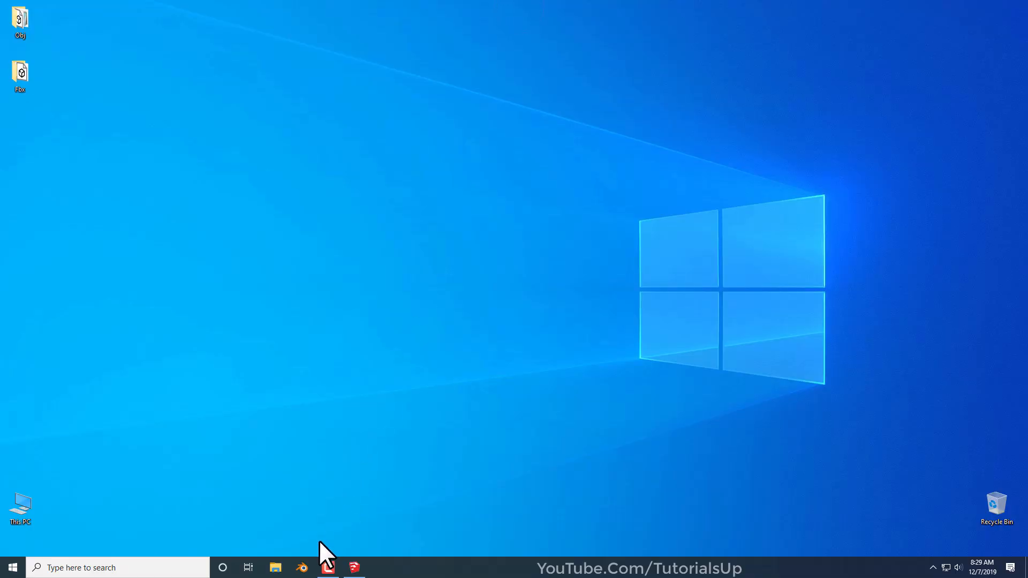
click(306, 568)
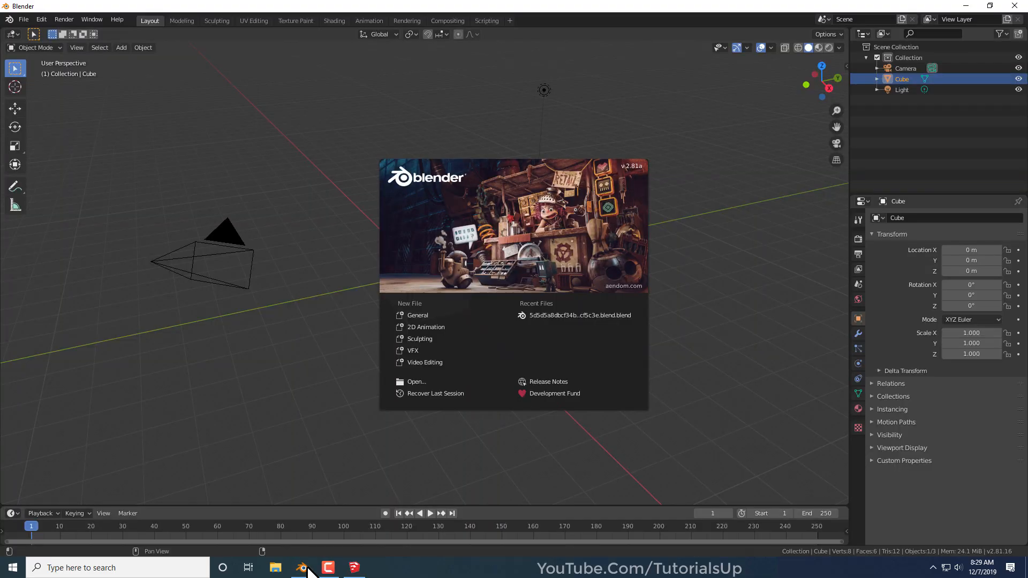
- Dismiss the splash screen and delete the default camera, cube and light from the scene
click(320, 431)
drag(473, 270, 107, 64)
key(Delete)
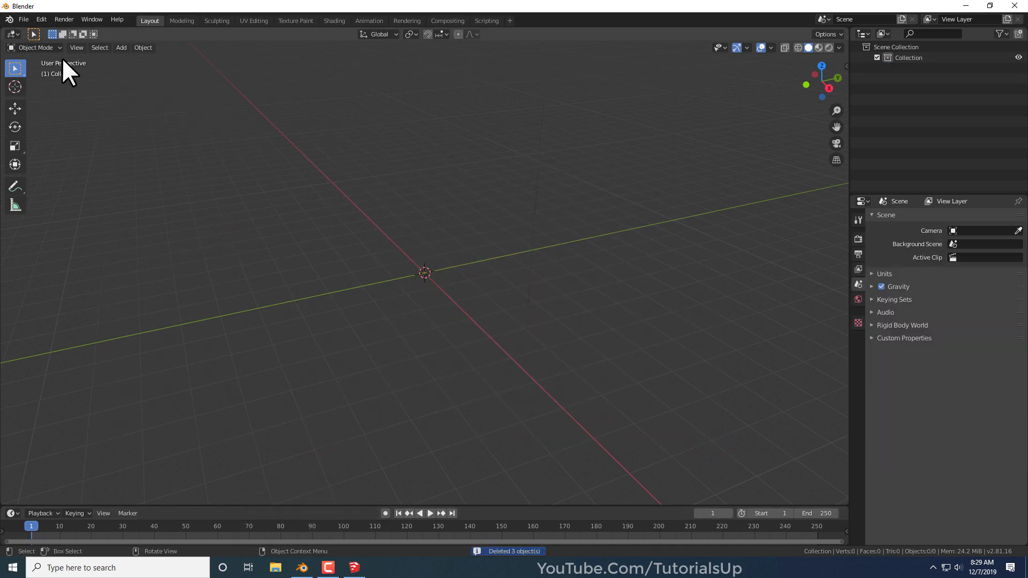
- Import the Wavefront file sofa ikea 2.obj from the Obj folder on the Desktop
click(23, 19)
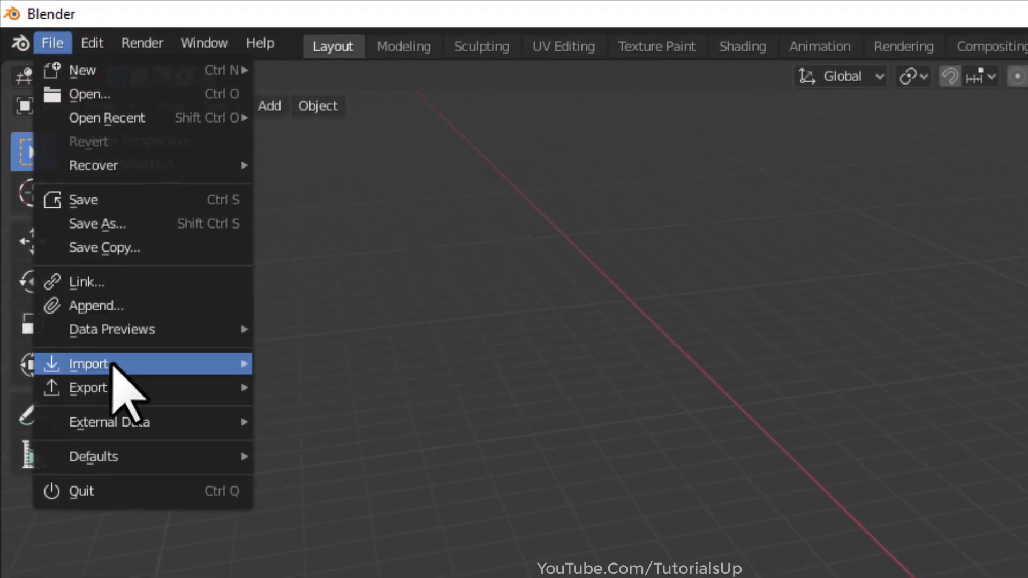
mouse_move(111, 363)
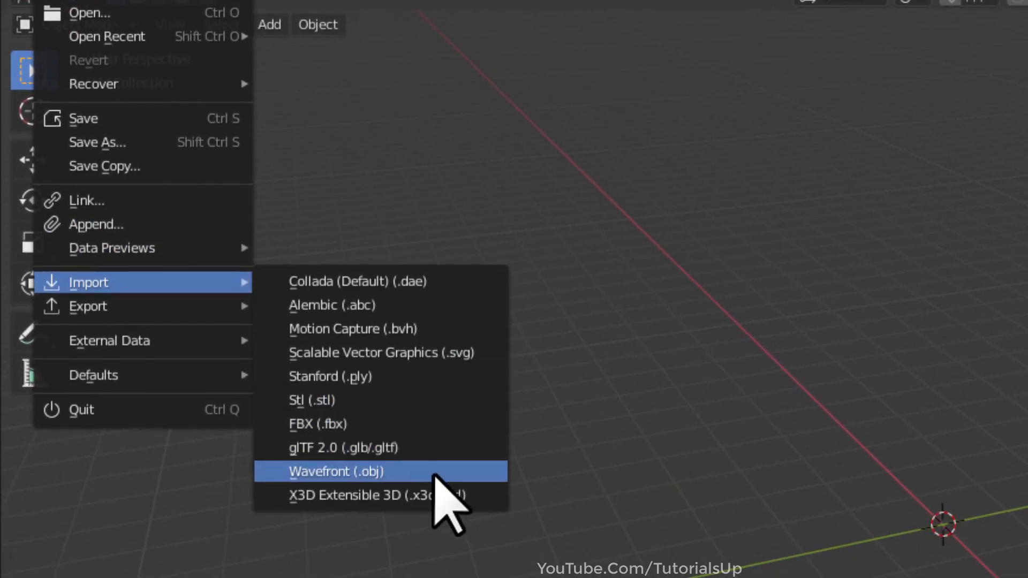
click(405, 472)
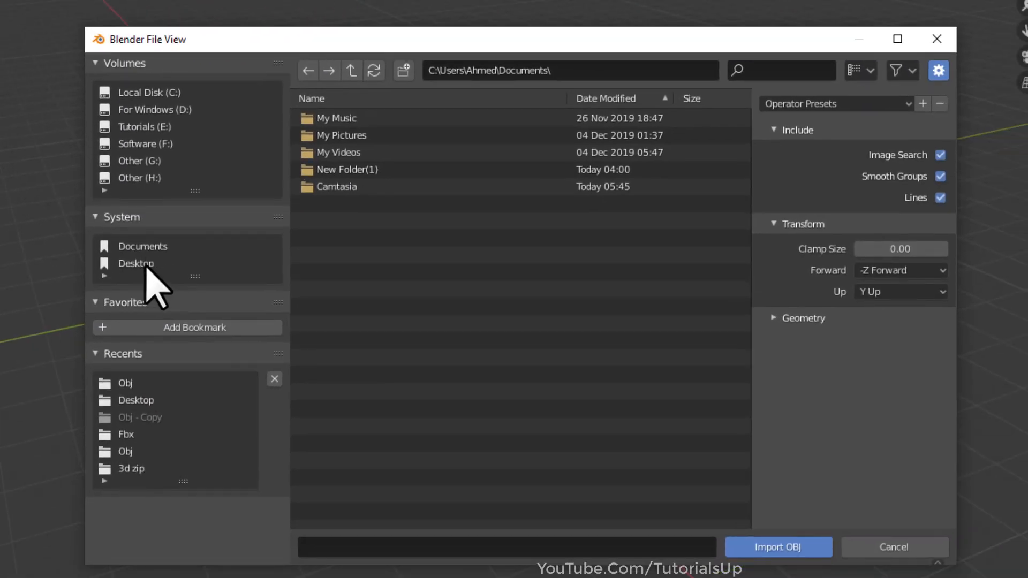
click(145, 263)
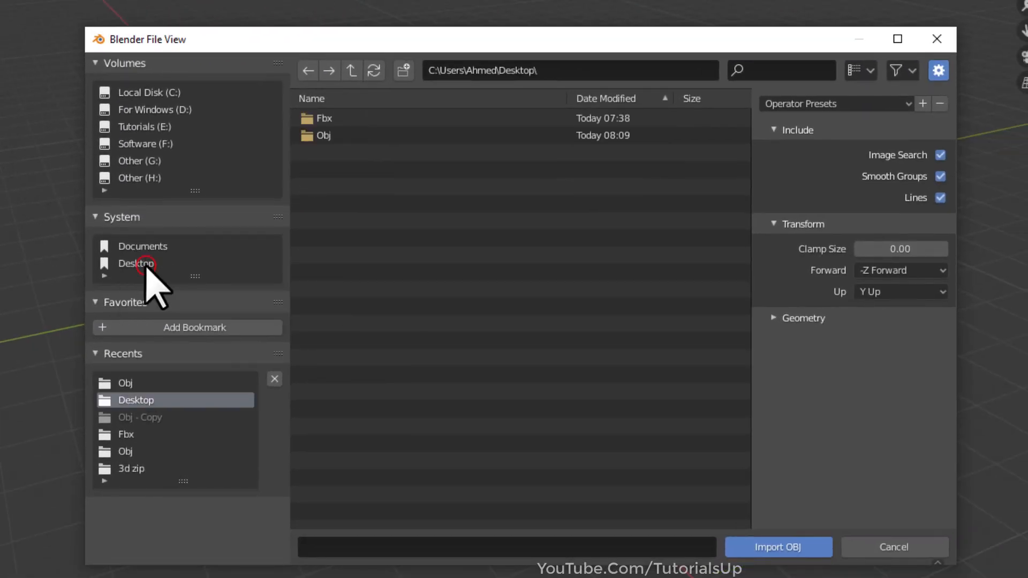
click(151, 217)
click(138, 217)
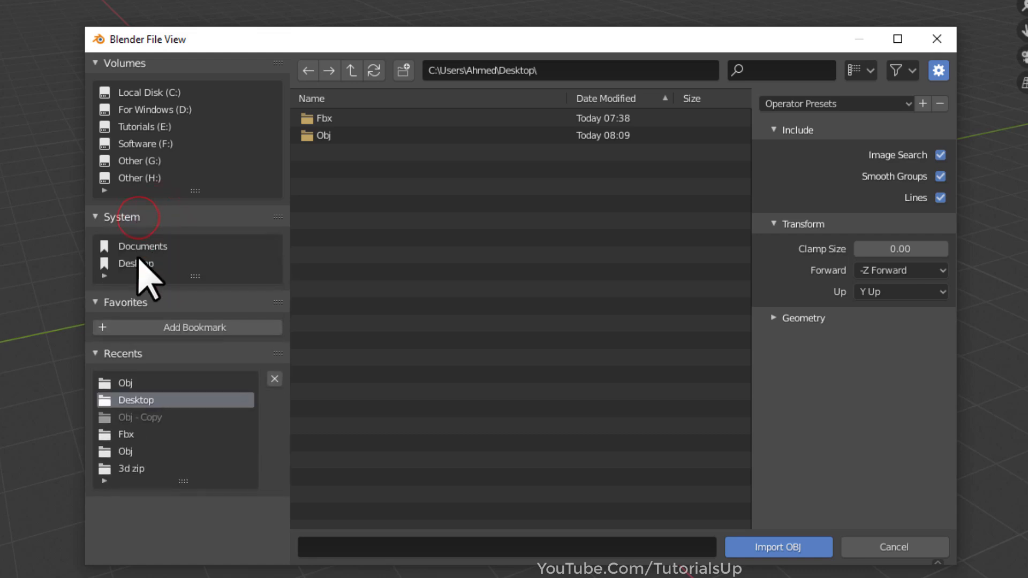
click(322, 137)
click(373, 136)
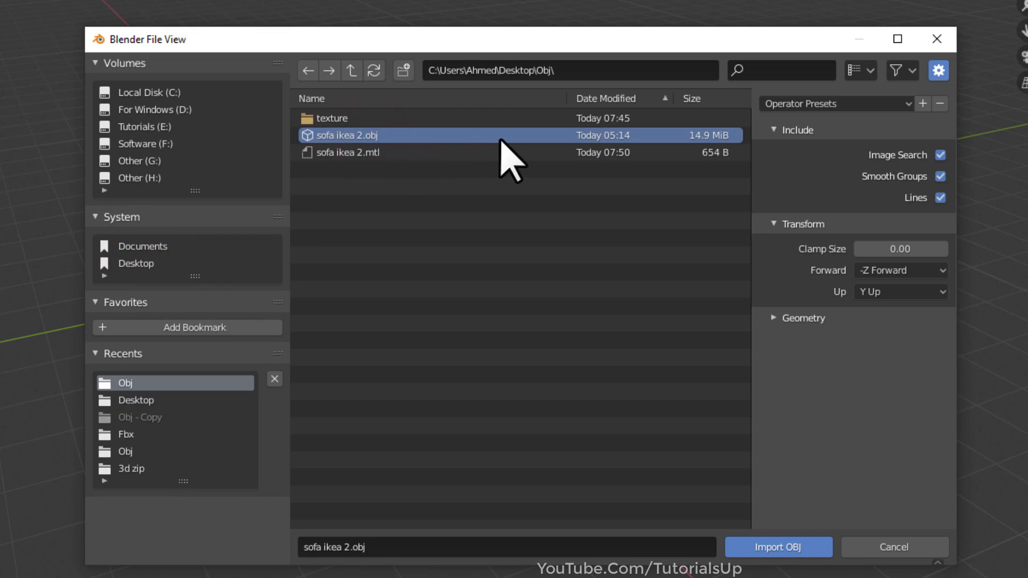
click(775, 548)
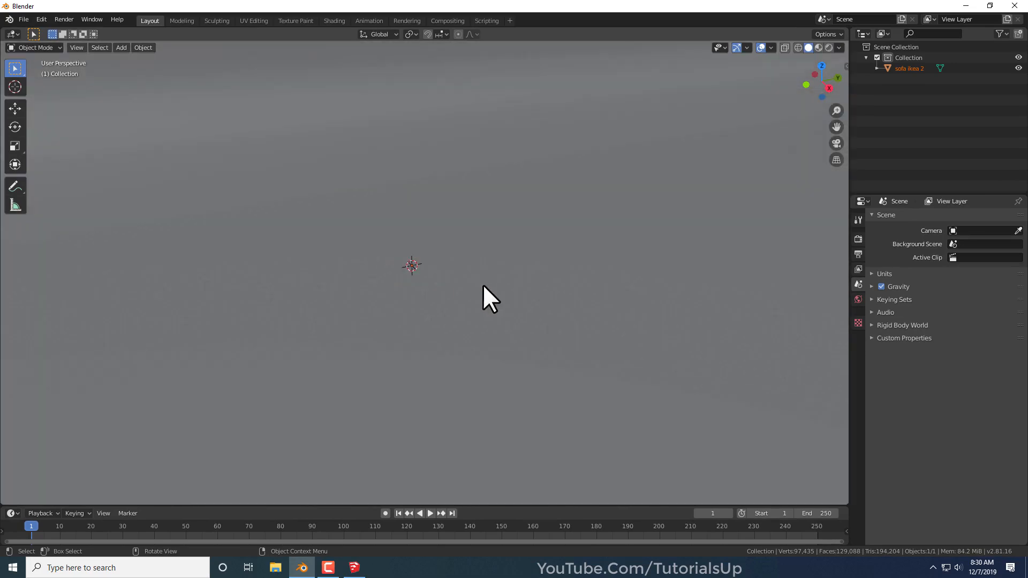
- Scale the imported sofa down uniformly to about 0.178 with the Scale tool
scroll(463, 269, down, 8)
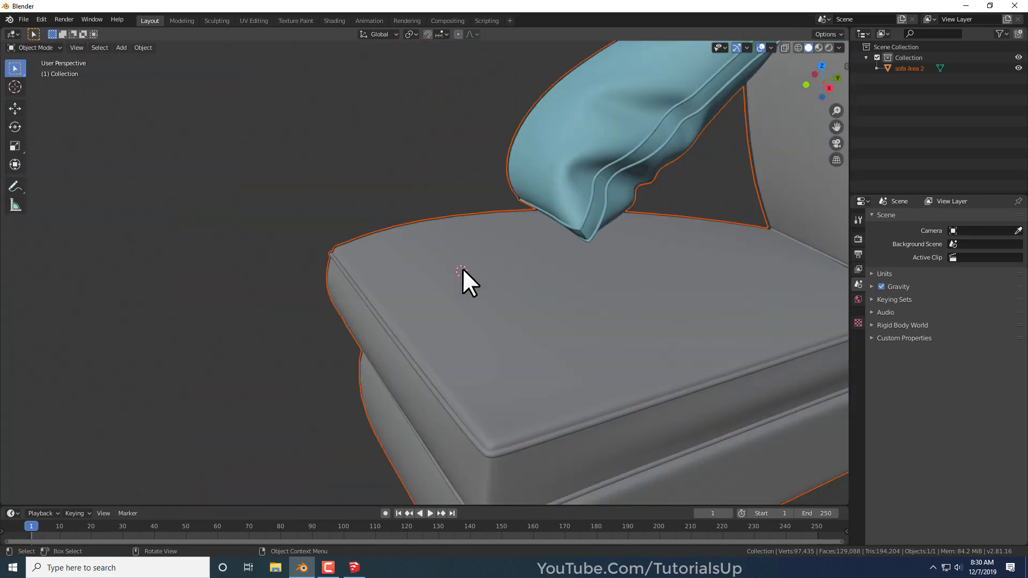
mouse_move(462, 267)
middle_down()
mouse_move(493, 284)
mouse_move(459, 271)
mouse_move(451, 294)
mouse_move(493, 287)
mouse_move(471, 274)
middle_up()
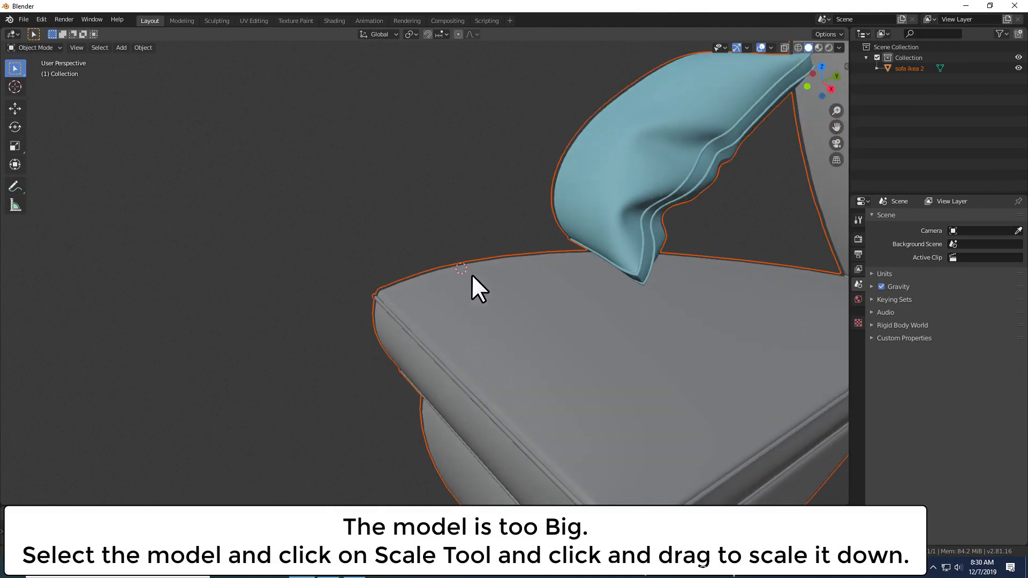
click(480, 325)
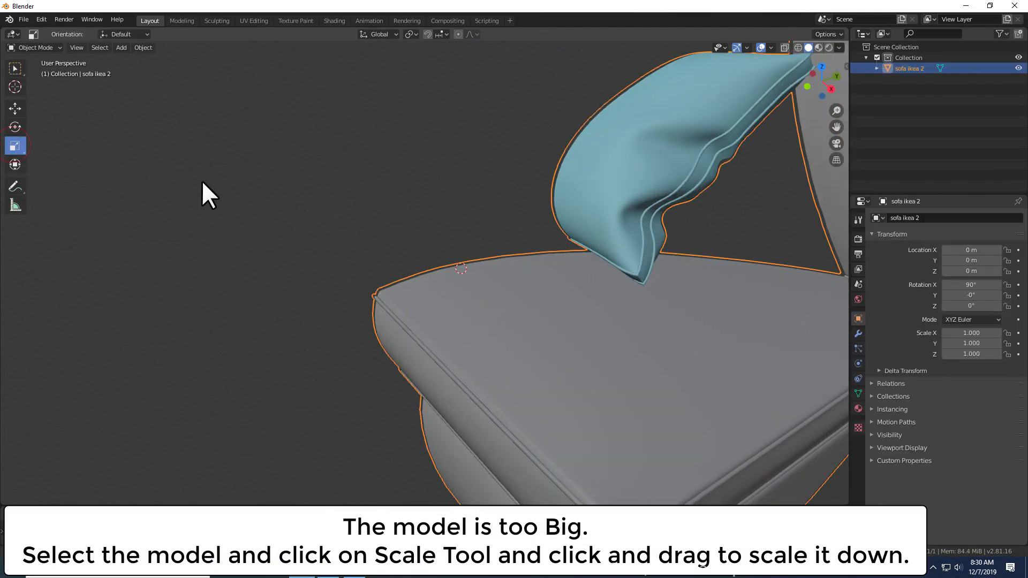
drag(190, 180, 412, 255)
scroll(467, 265, up, 6)
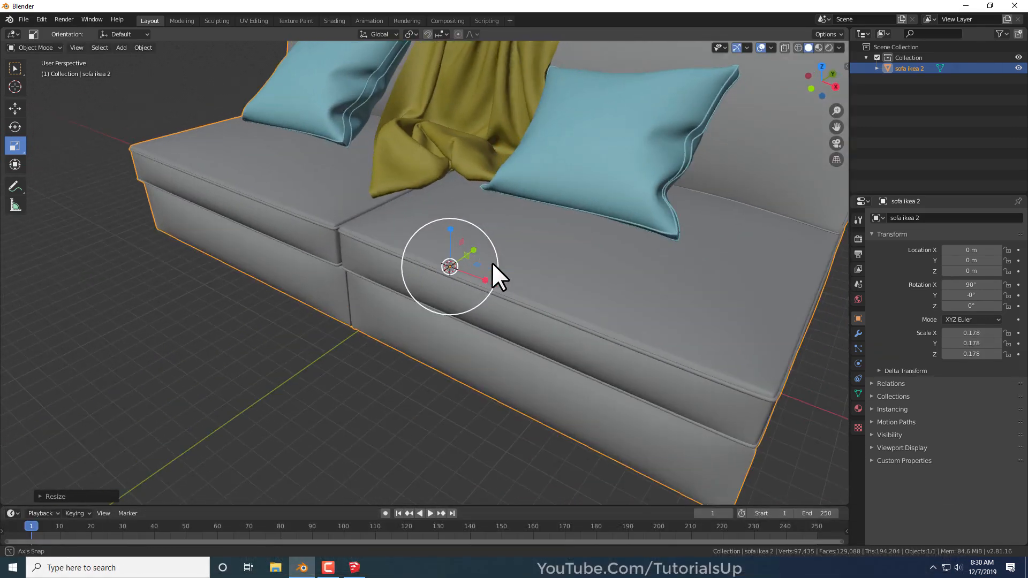
scroll(323, 357, up, 8)
scroll(308, 286, down, 8)
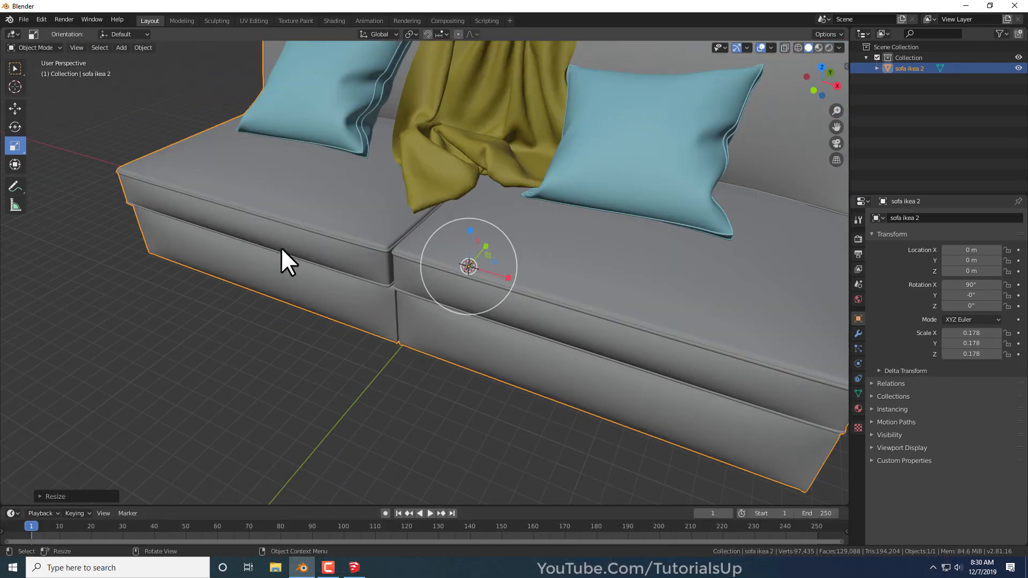
- Shrink the sofa further to a uniform scale of about 0.018
drag(152, 120, 376, 224)
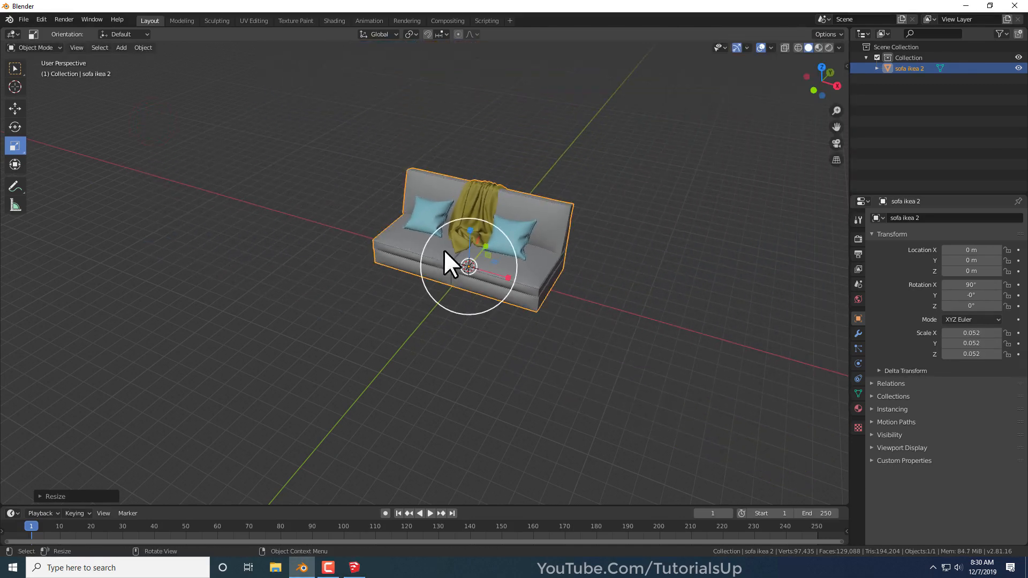
scroll(471, 256, up, 3)
scroll(484, 261, up, 2)
drag(127, 98, 363, 209)
scroll(507, 294, up, 6)
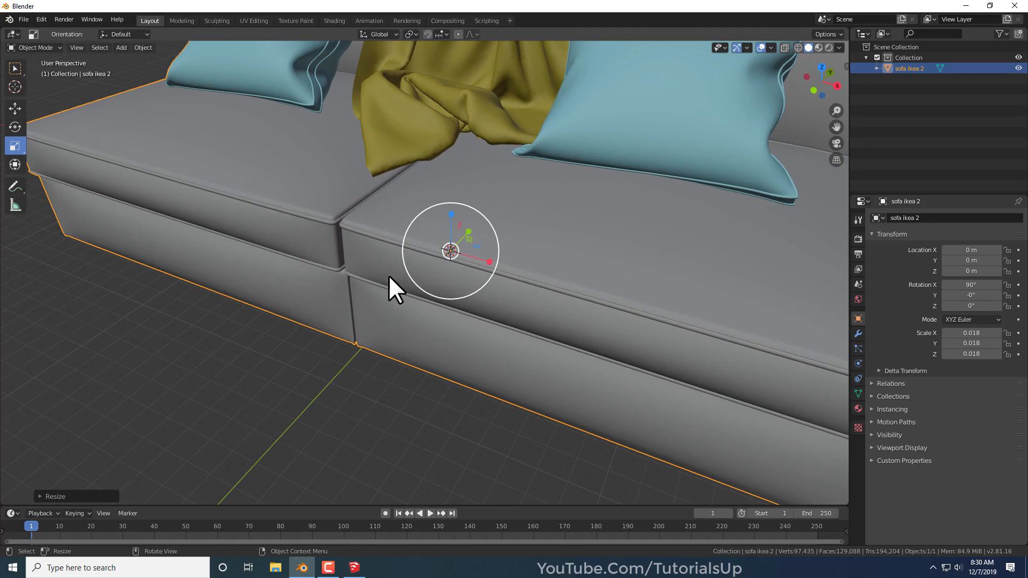
scroll(410, 274, up, 5)
scroll(427, 344, down, 6)
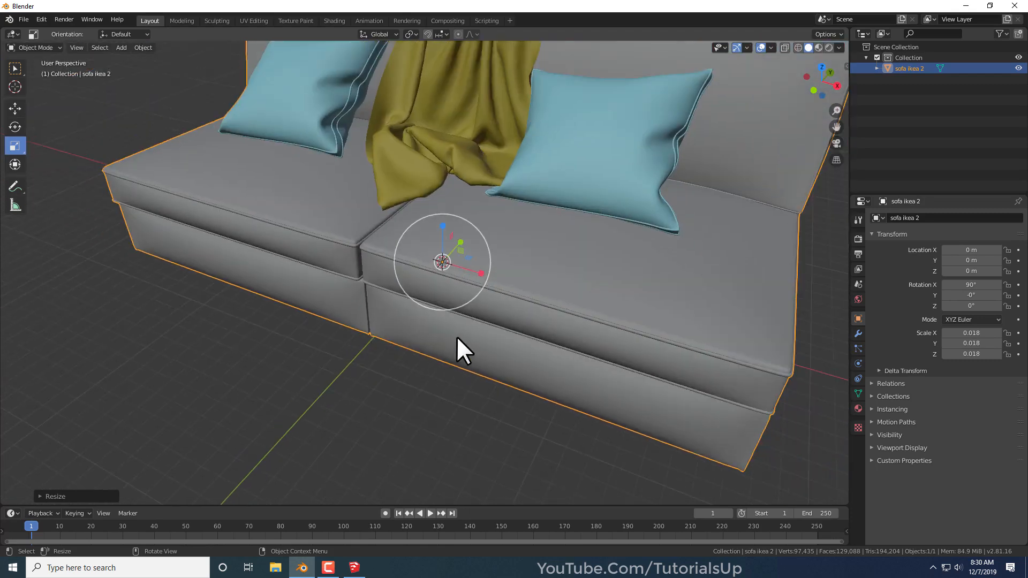
- Enlarge the sofa slightly to a uniform scale of about 0.025 and return to the selection tool
key(s)
drag(144, 154, 177, 169)
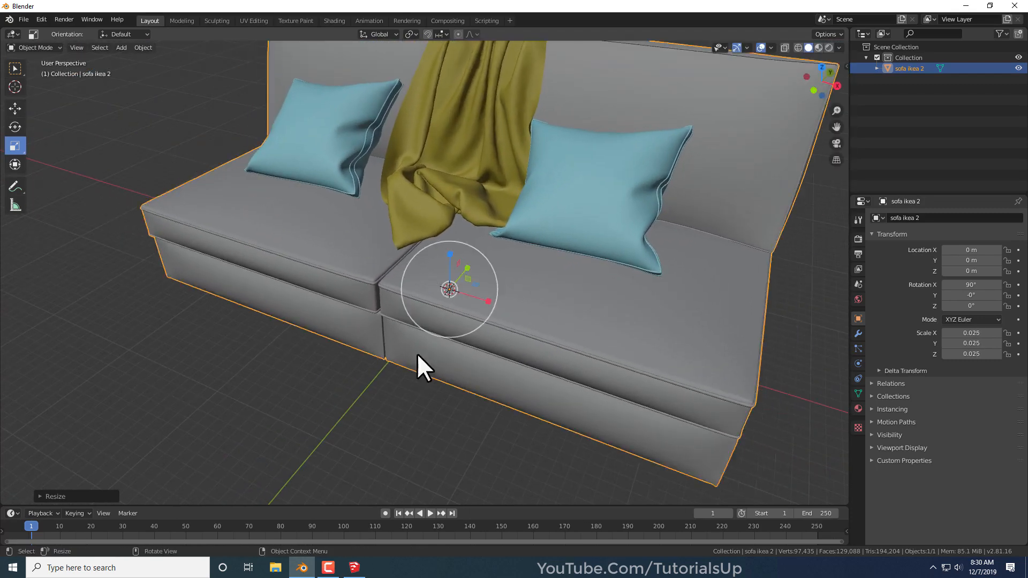
scroll(415, 342, down, 2)
scroll(469, 252, up, 2)
mouse_move(449, 281)
middle_down()
mouse_move(502, 268)
mouse_move(411, 291)
mouse_move(439, 280)
middle_up()
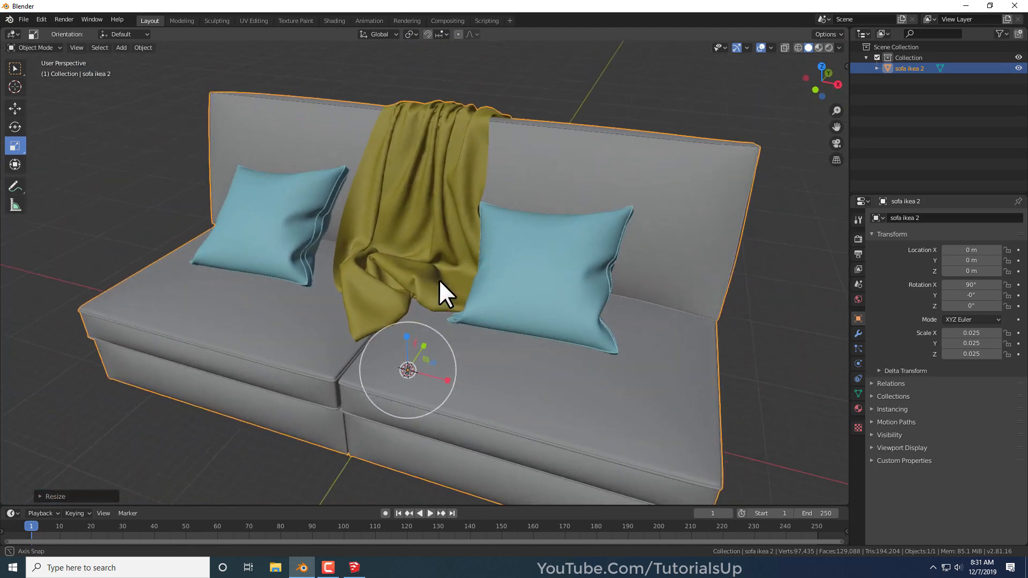
scroll(455, 237, down, 2)
scroll(229, 167, up, 1)
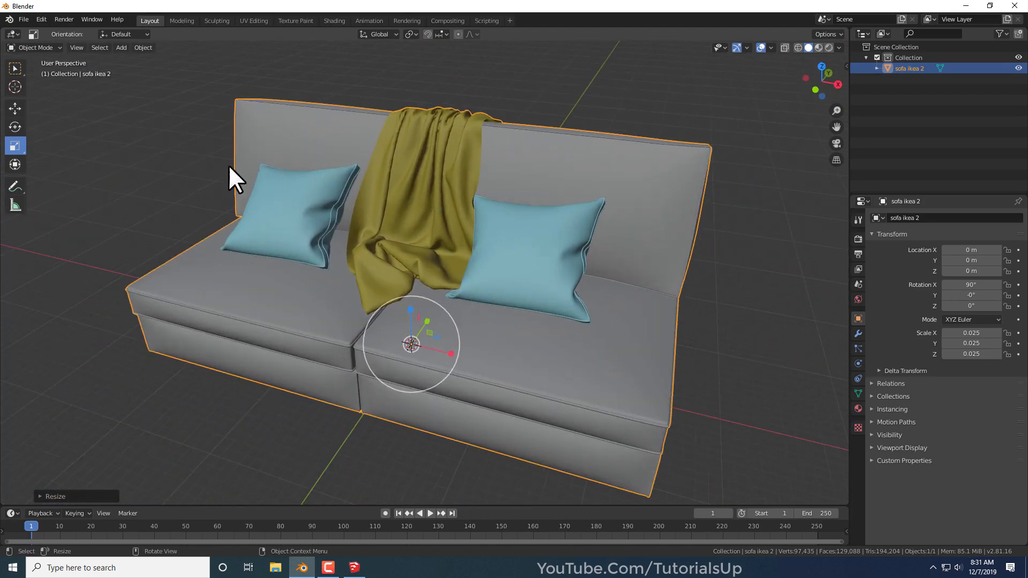
click(15, 68)
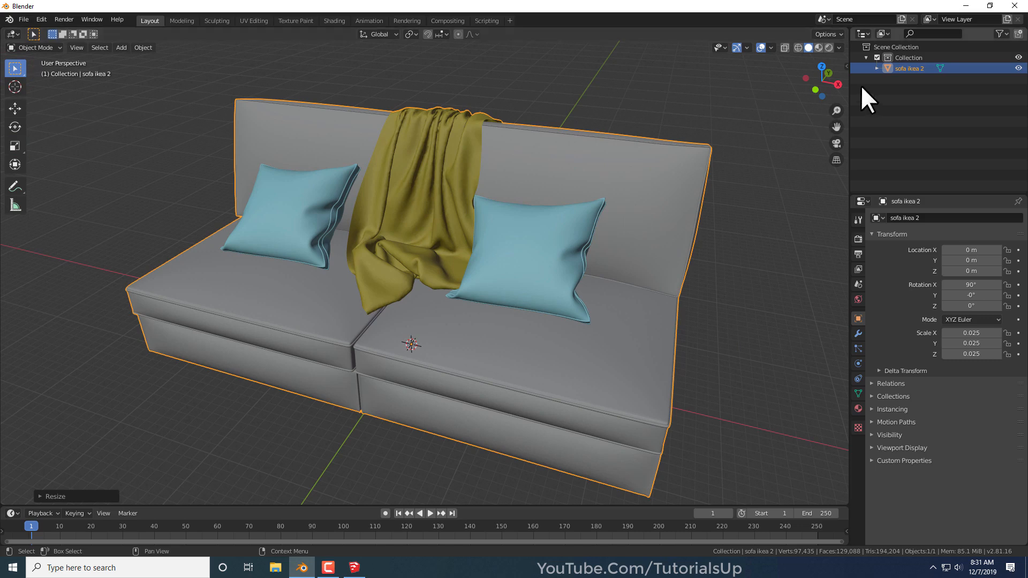
- Switch the viewport shading to display the sofa's materials and inspect the fabric textures on the cushions, blanket and seats
click(818, 47)
middle_drag(378, 287, 443, 228)
scroll(442, 267, down, 2)
scroll(442, 337, up, 3)
middle_drag(442, 337, 405, 400)
scroll(537, 363, down, 2)
scroll(375, 246, down, 2)
scroll(324, 244, up, 8)
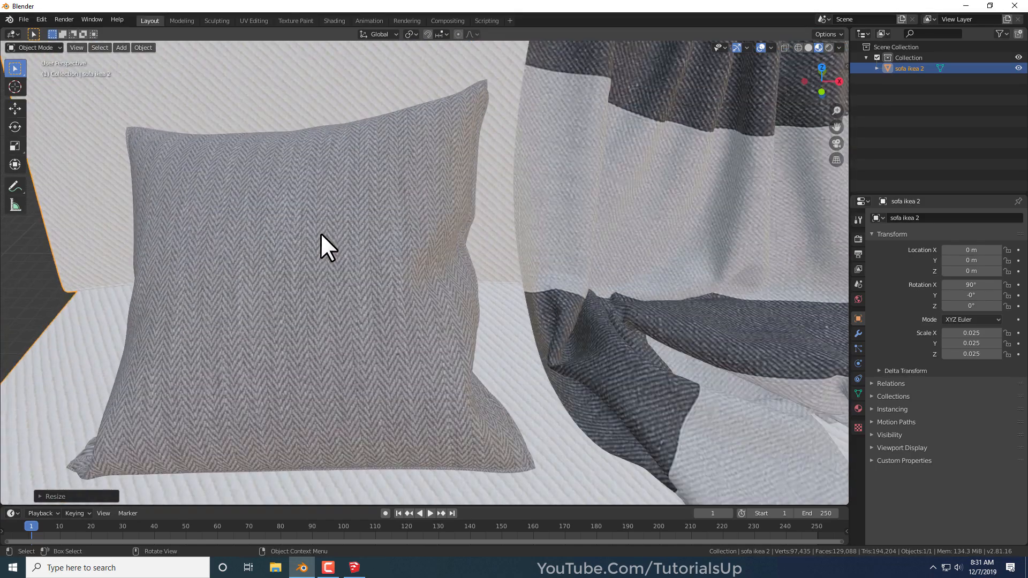
scroll(320, 233, down, 5)
scroll(270, 313, up, 6)
scroll(281, 336, down, 6)
scroll(556, 222, up, 2)
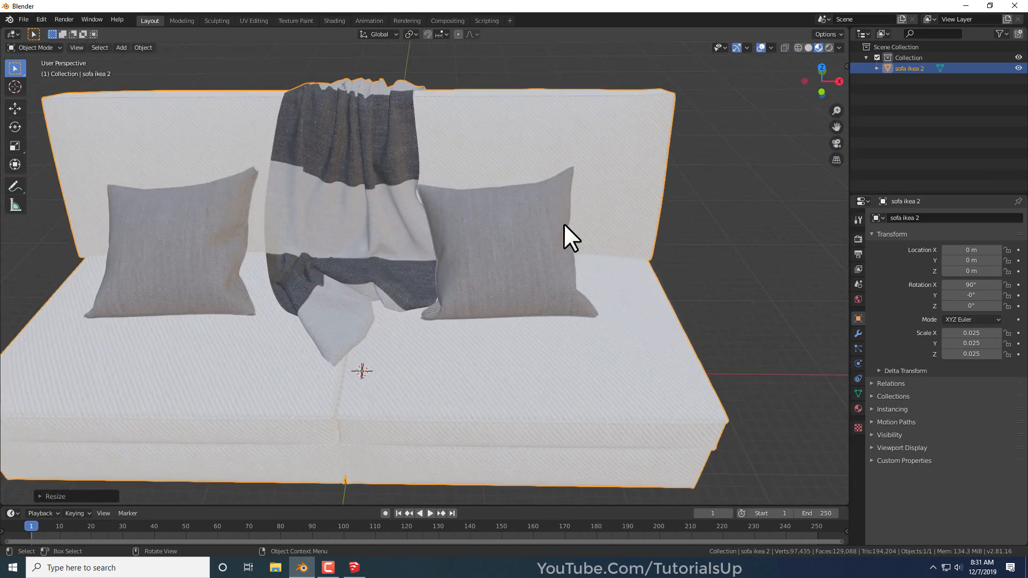
scroll(612, 278, down, 2)
mouse_move(612, 283)
middle_down()
mouse_move(601, 281)
mouse_move(613, 279)
middle_up()
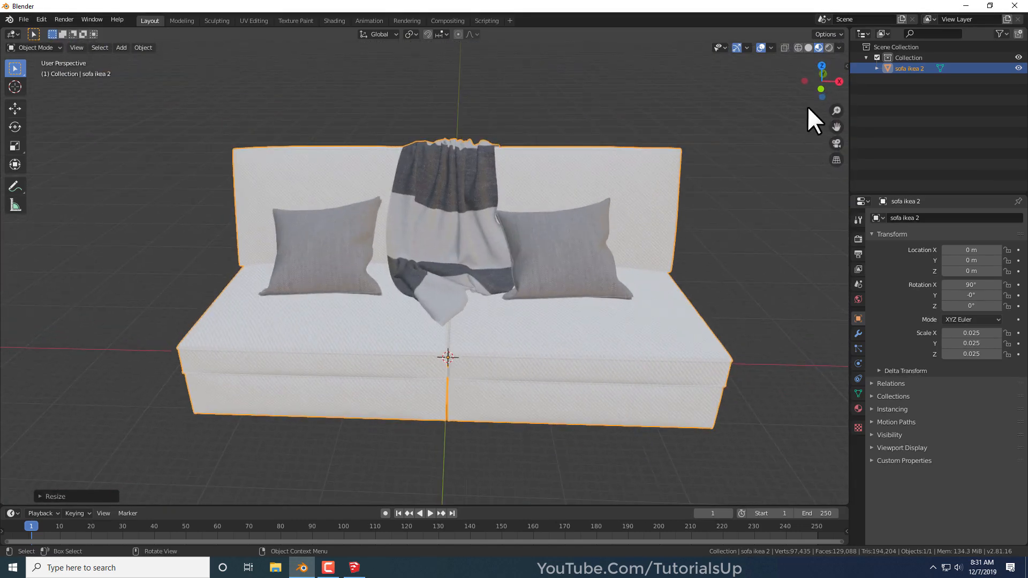
- Turn on the wireframe overlay in the viewport and inspect the mesh of the blanket, cushions and seats
click(771, 47)
click(706, 241)
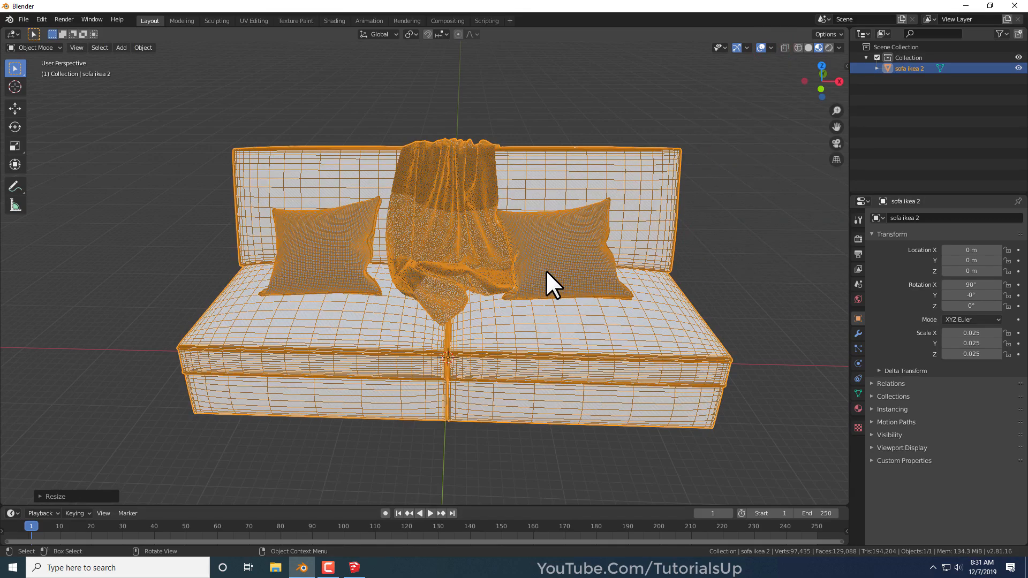
scroll(546, 271, up, 1)
scroll(374, 262, up, 5)
mouse_move(390, 275)
middle_down()
mouse_move(406, 324)
mouse_move(402, 281)
middle_up()
scroll(403, 281, down, 8)
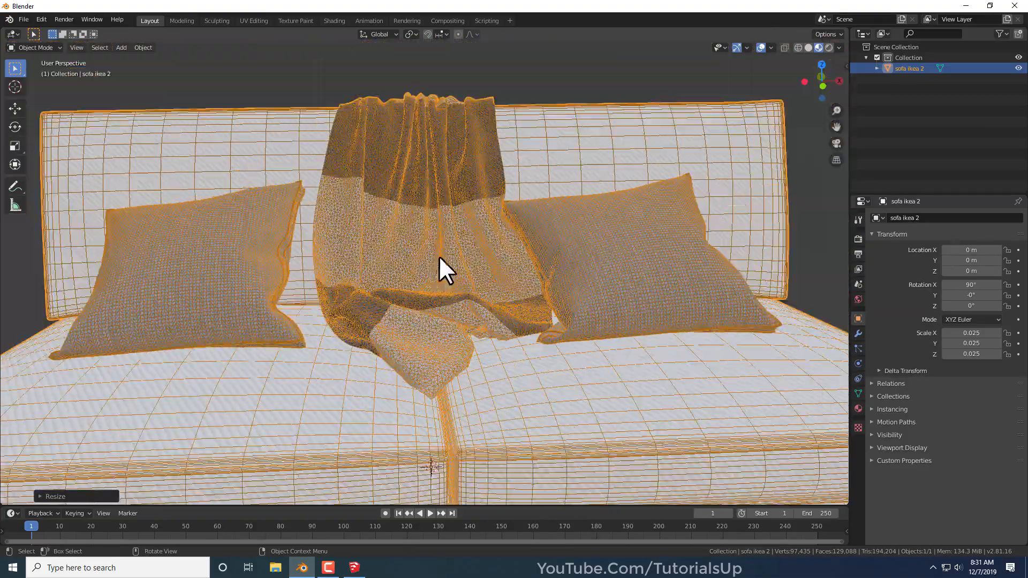
scroll(437, 235, down, 4)
middle_drag(500, 314, 435, 280)
scroll(390, 217, up, 4)
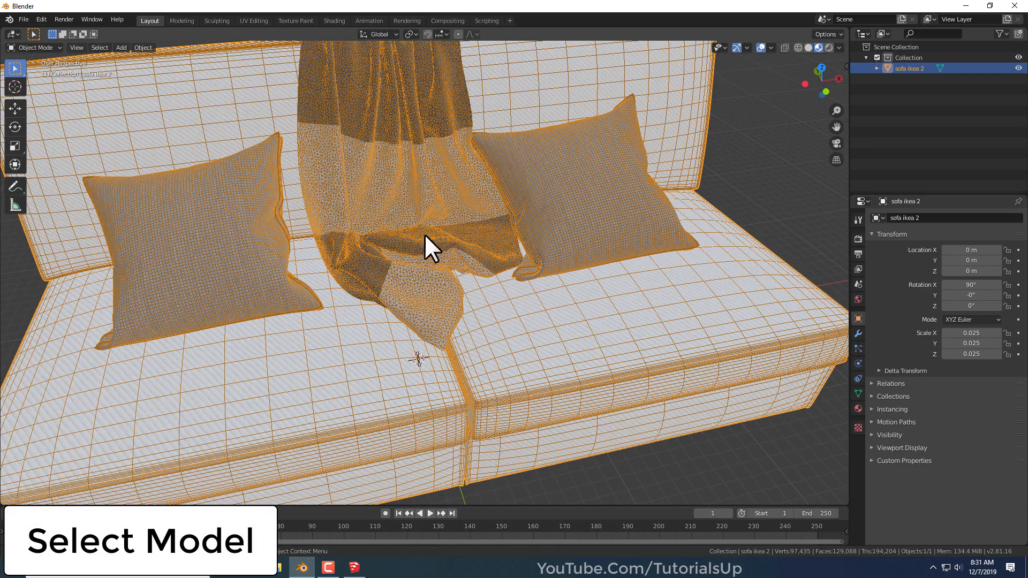
- Add a Decimate modifier to the sofa ikea 2 object
click(858, 334)
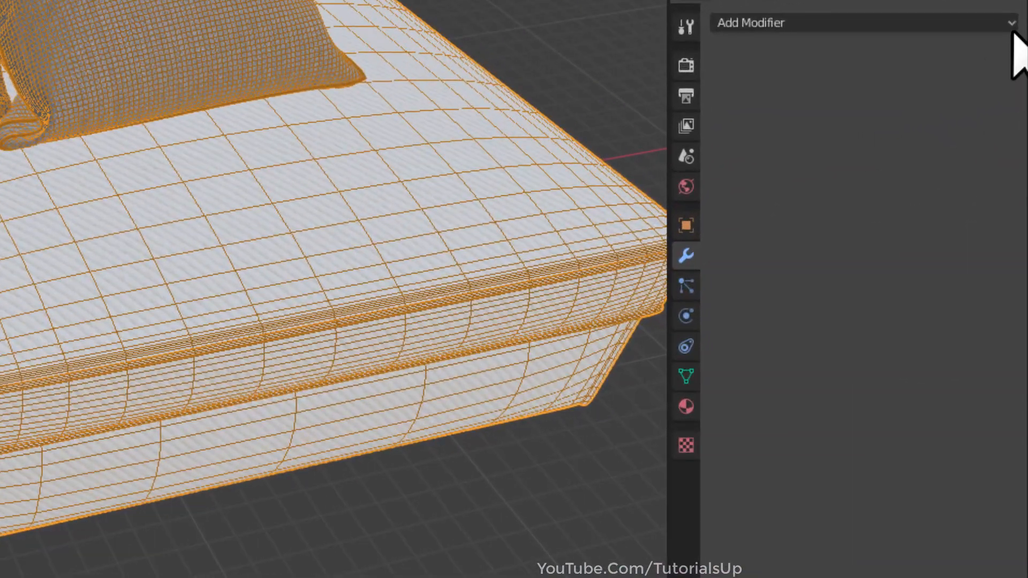
click(1013, 86)
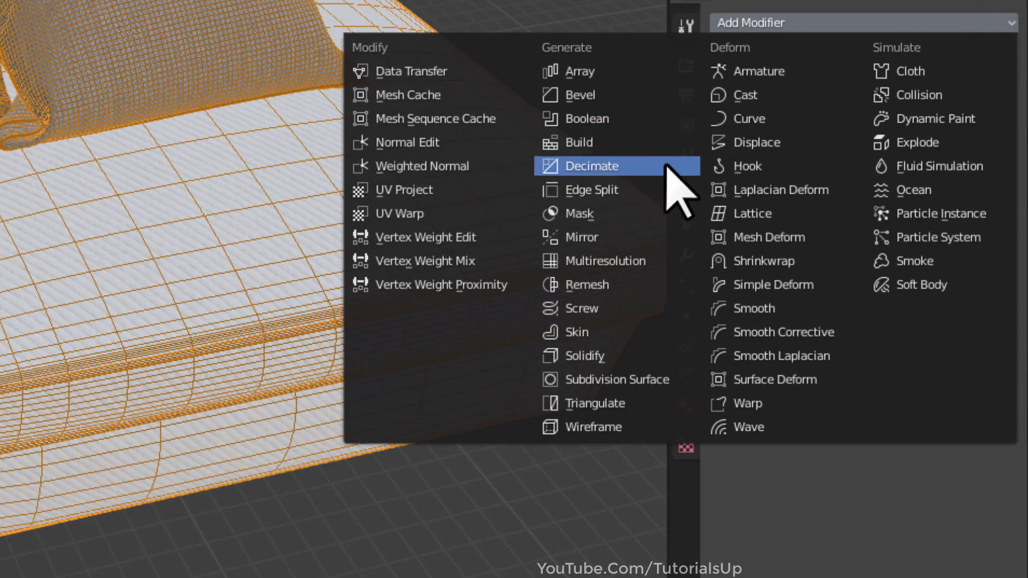
click(646, 166)
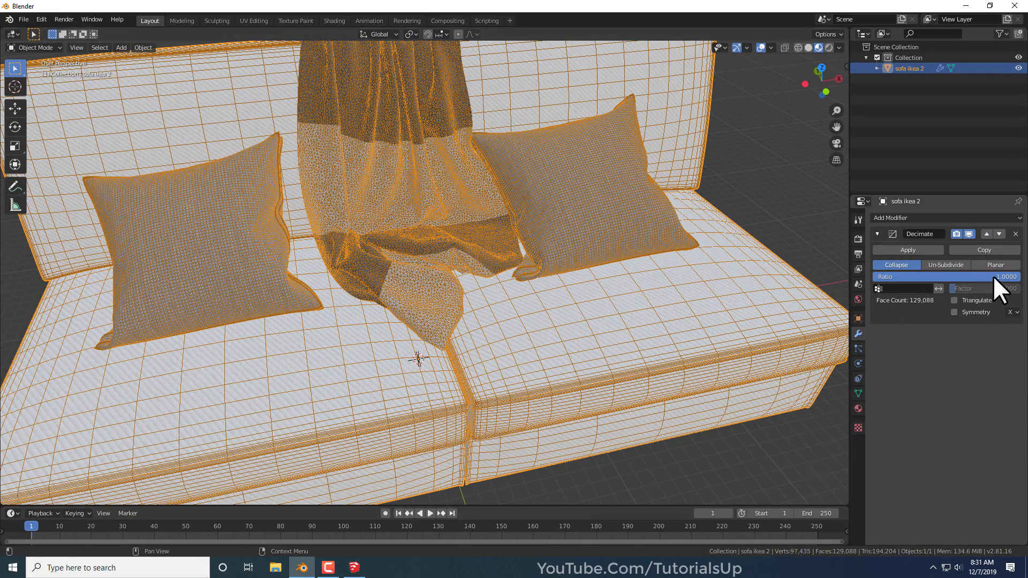
- Lower the Decimate modifier's collapse ratio to about 0.1367 and check the simplified mesh on the cushions and blanket
drag(998, 275, 871, 276)
middle_drag(665, 298, 633, 271)
scroll(633, 271, down, 2)
scroll(432, 252, up, 5)
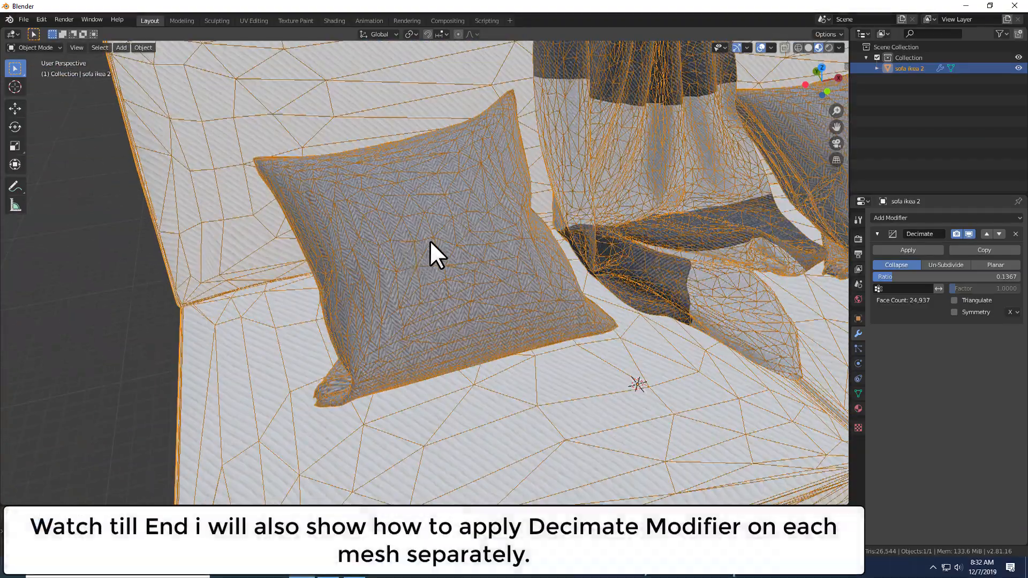
- Inspect the decimated mesh on the cushions and blanket up close and on the sofa as a whole
scroll(432, 246, down, 2)
scroll(572, 200, down, 2)
middle_drag(580, 201, 500, 170)
scroll(491, 173, up, 5)
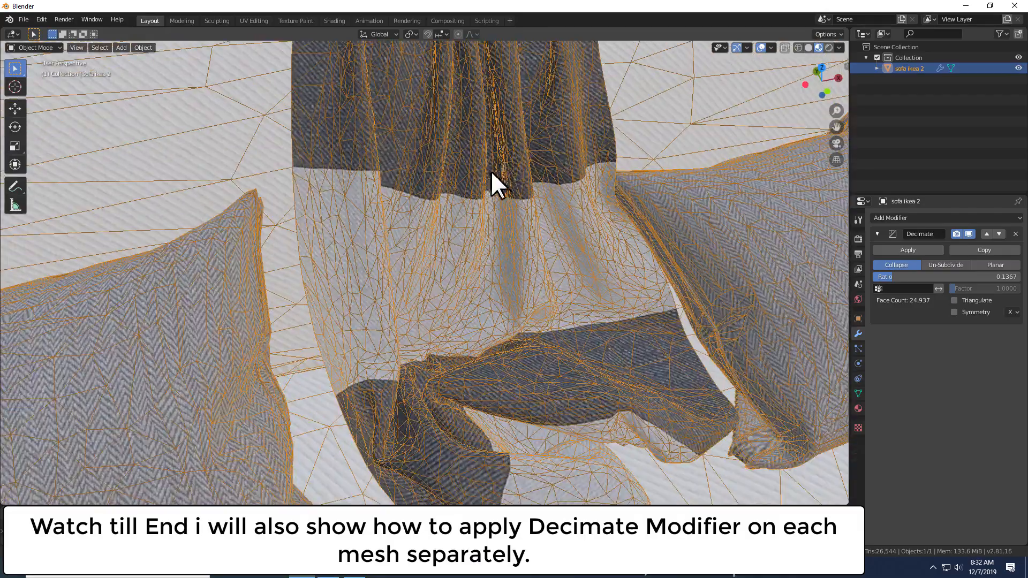
scroll(467, 161, down, 4)
scroll(500, 201, down, 3)
mouse_move(516, 287)
middle_down()
mouse_move(490, 217)
mouse_move(513, 282)
middle_up()
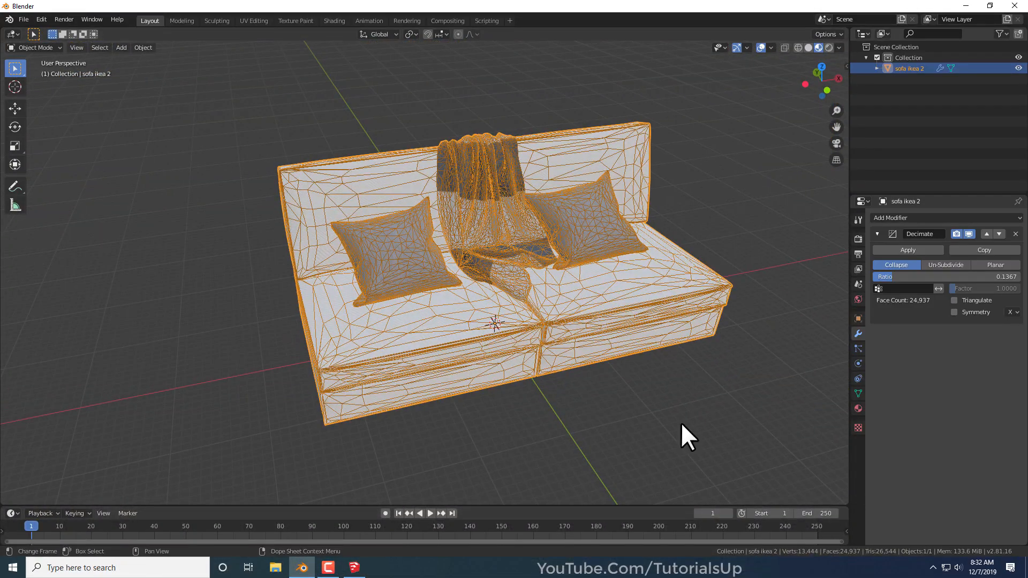
- Set the Decimate modifier's collapse ratio to 0.08
scroll(525, 228, up, 3)
middle_drag(560, 259, 547, 258)
click(913, 277)
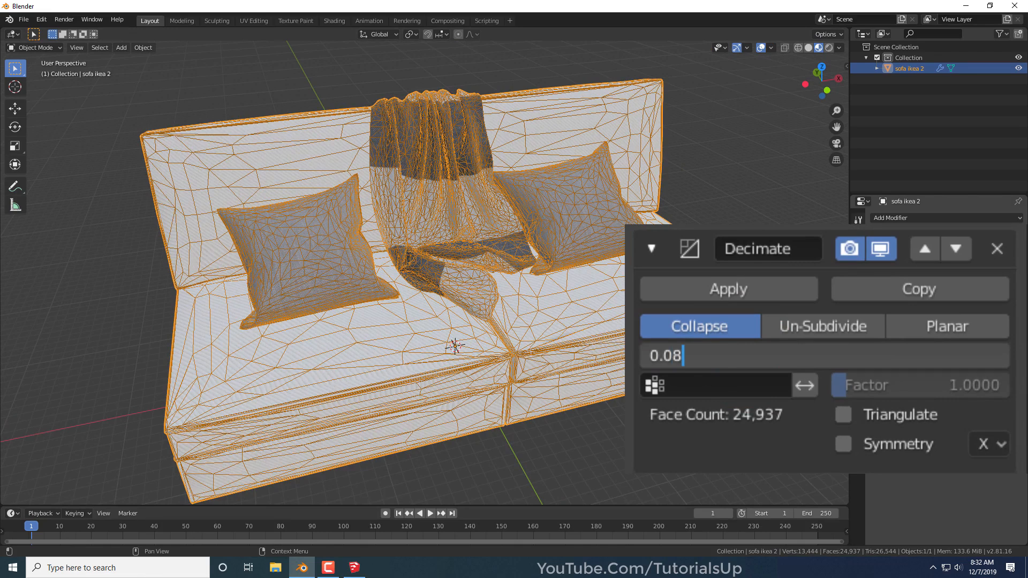
text(0.08)
key(Return)
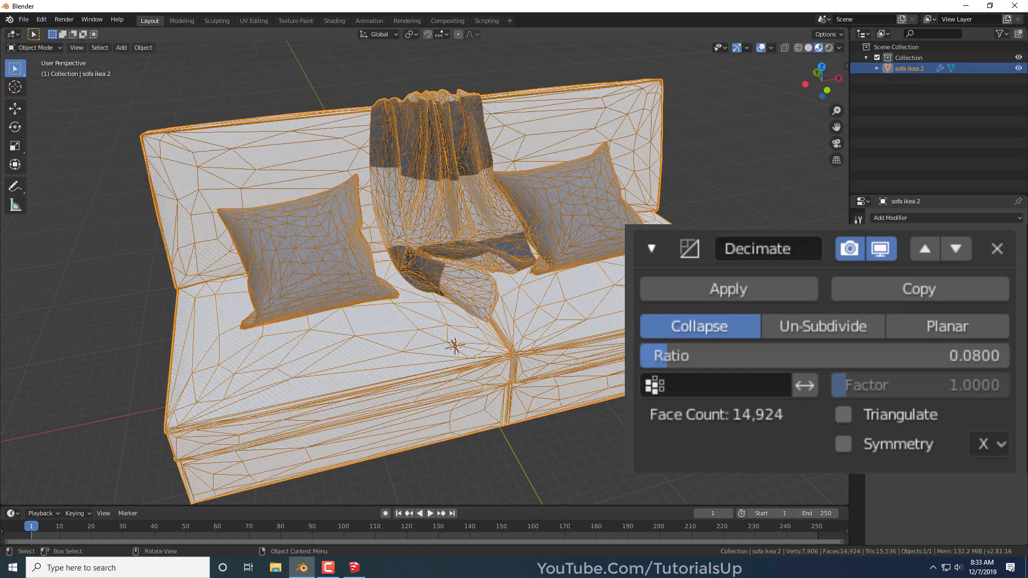
- Examine the further reduced mesh of the cushions, blanket and seats from close up and from the front
scroll(470, 323, up, 3)
mouse_move(538, 280)
middle_down()
mouse_move(470, 263)
mouse_move(548, 277)
middle_up()
scroll(548, 277, down, 3)
scroll(520, 101, up, 5)
scroll(520, 103, down, 3)
middle_drag(520, 103, 553, 147)
scroll(553, 146, down, 3)
scroll(539, 136, up, 2)
scroll(349, 207, down, 4)
middle_drag(349, 207, 458, 160)
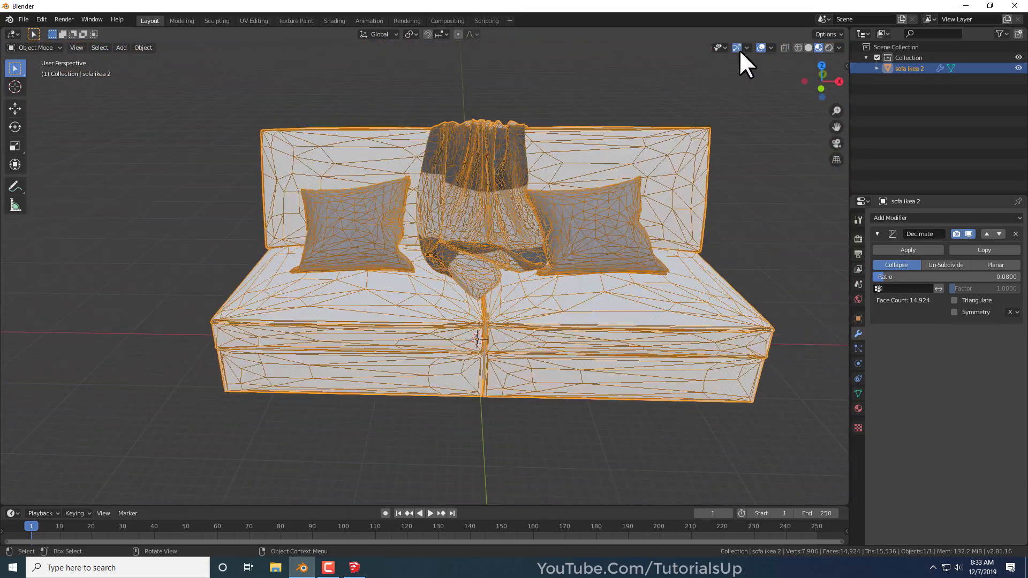
- Hide the wireframe overlay to examine the textured sofa without mesh lines, and turn the overlay back on
click(771, 47)
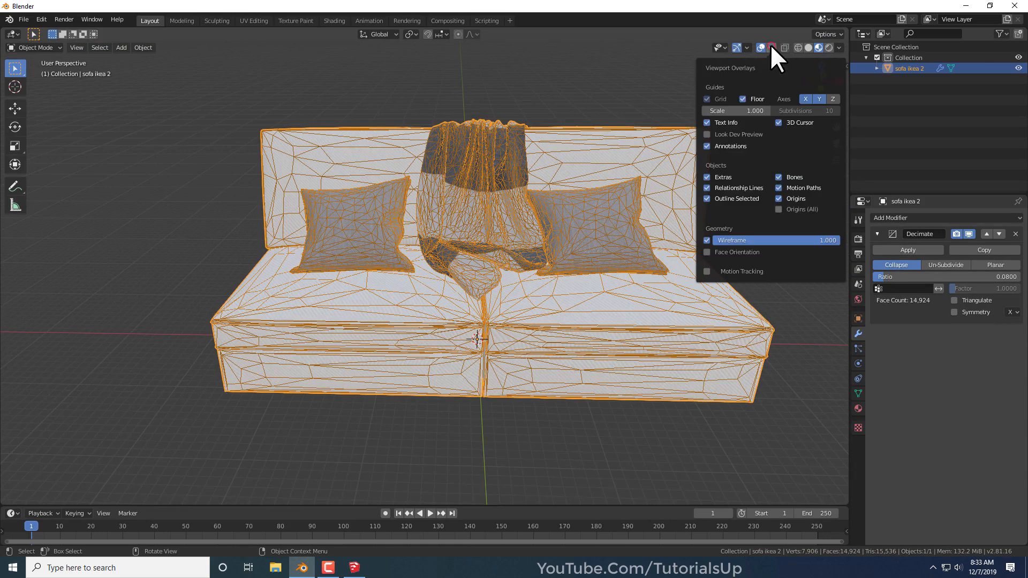
click(707, 241)
scroll(551, 221, up, 3)
mouse_move(519, 224)
middle_down()
mouse_move(561, 223)
mouse_move(500, 235)
mouse_move(513, 233)
middle_up()
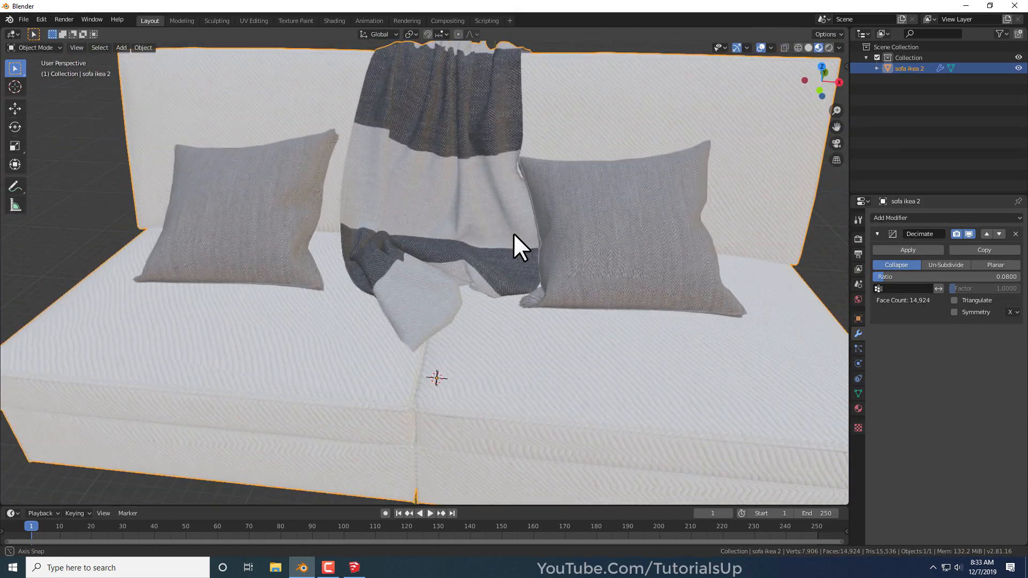
click(771, 47)
click(705, 239)
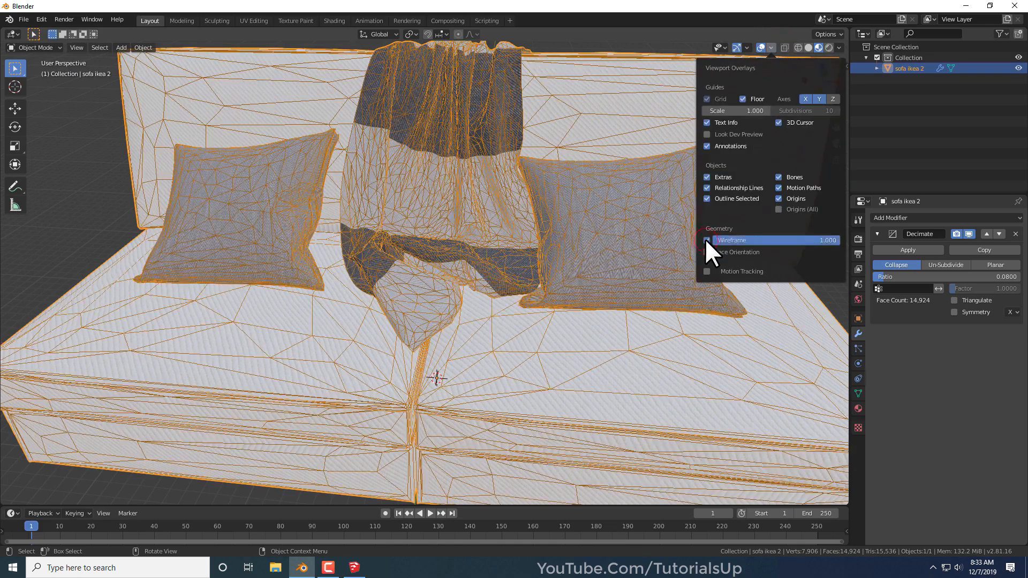
- Apply the Decimate modifier to the sofa ikea 2 object and leave the sofa selected
scroll(306, 264, down, 4)
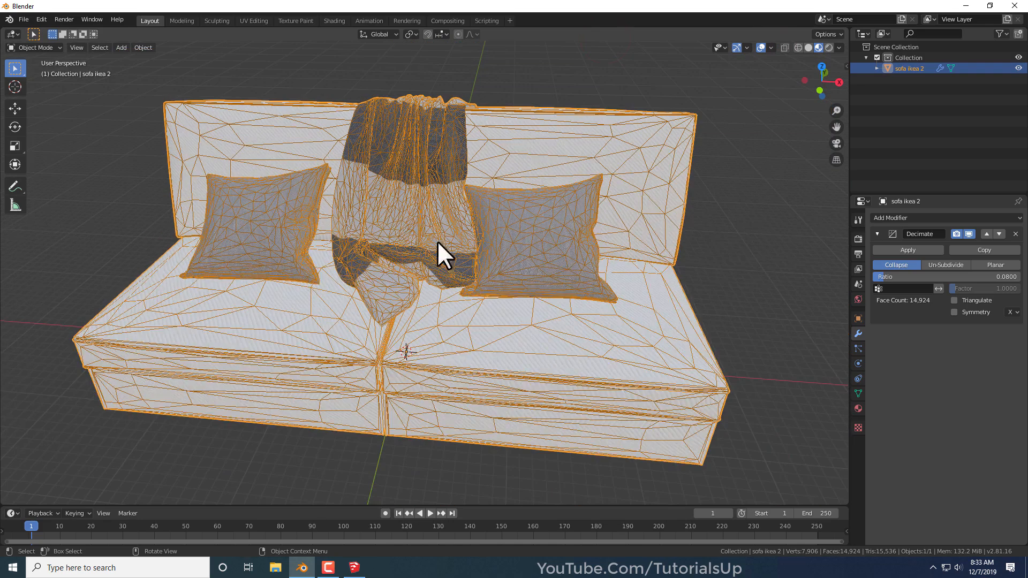
click(917, 250)
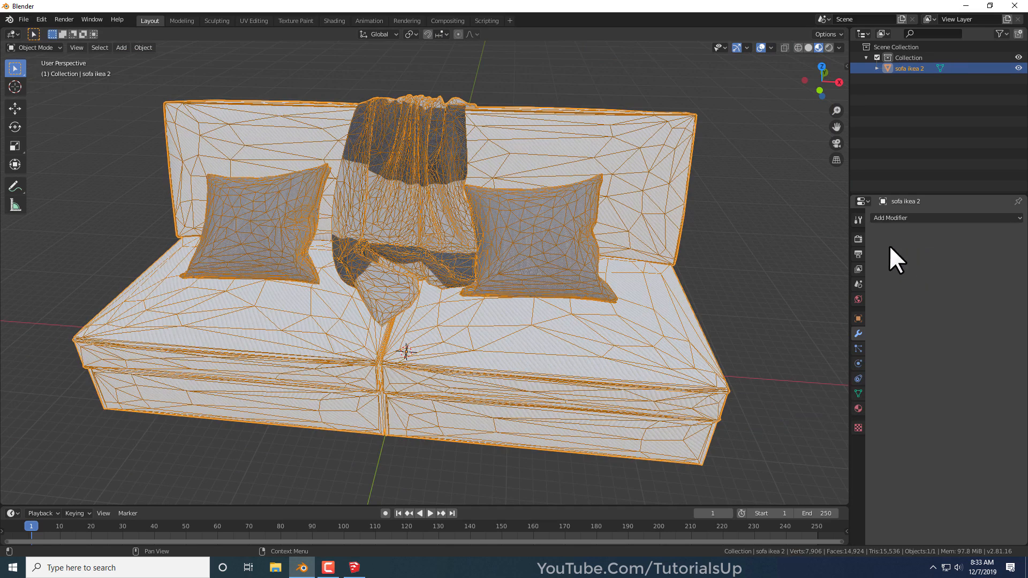
click(752, 233)
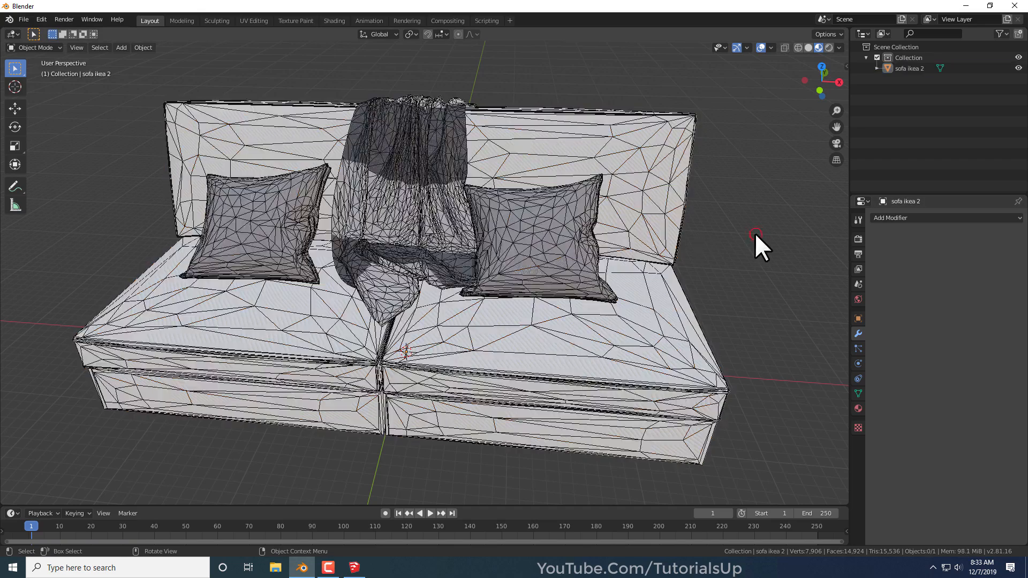
click(499, 233)
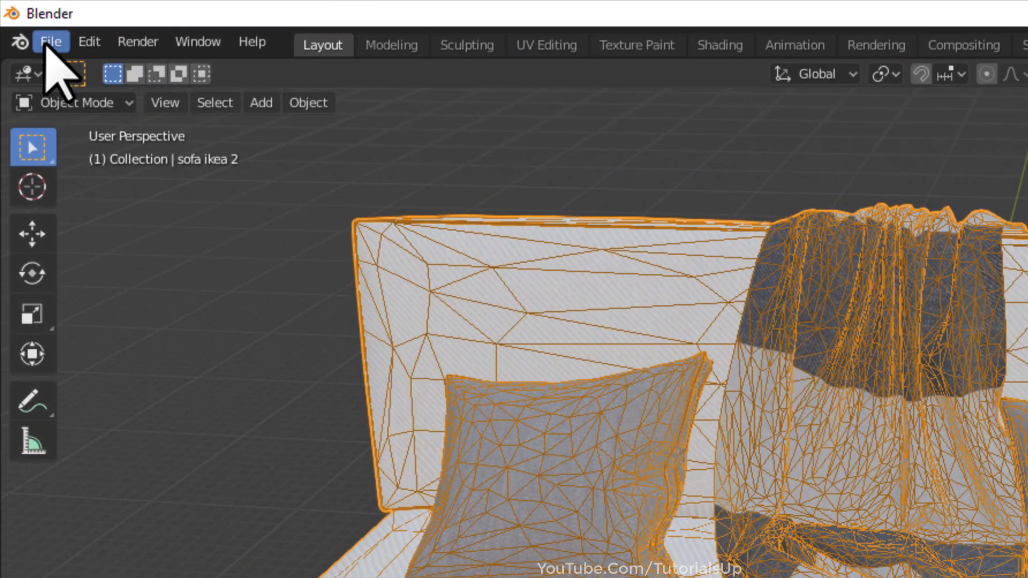
- Export the decimated sofa as the COLLADA file untitled.dae to the Desktop folder
click(24, 19)
mouse_move(122, 374)
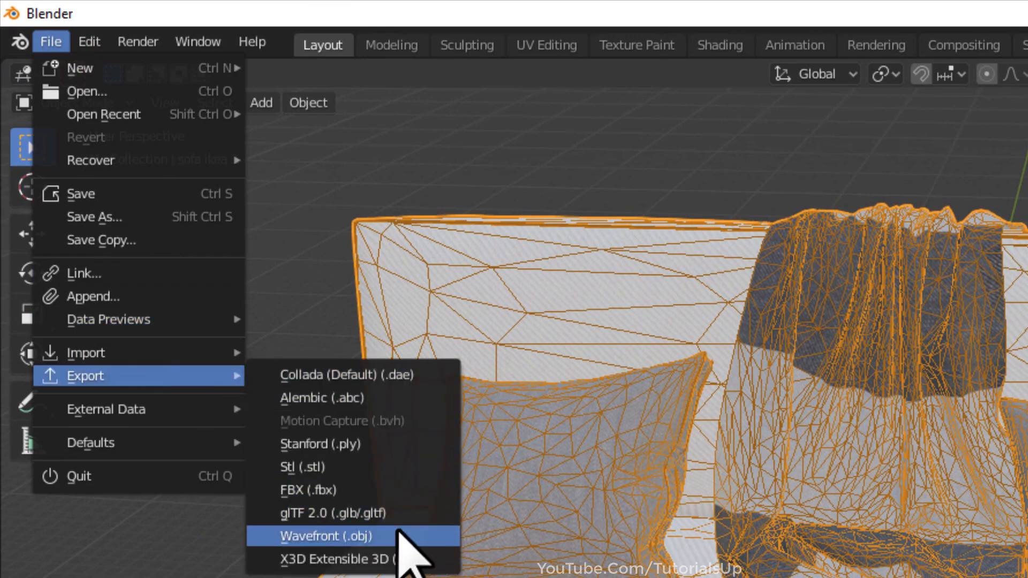
click(433, 374)
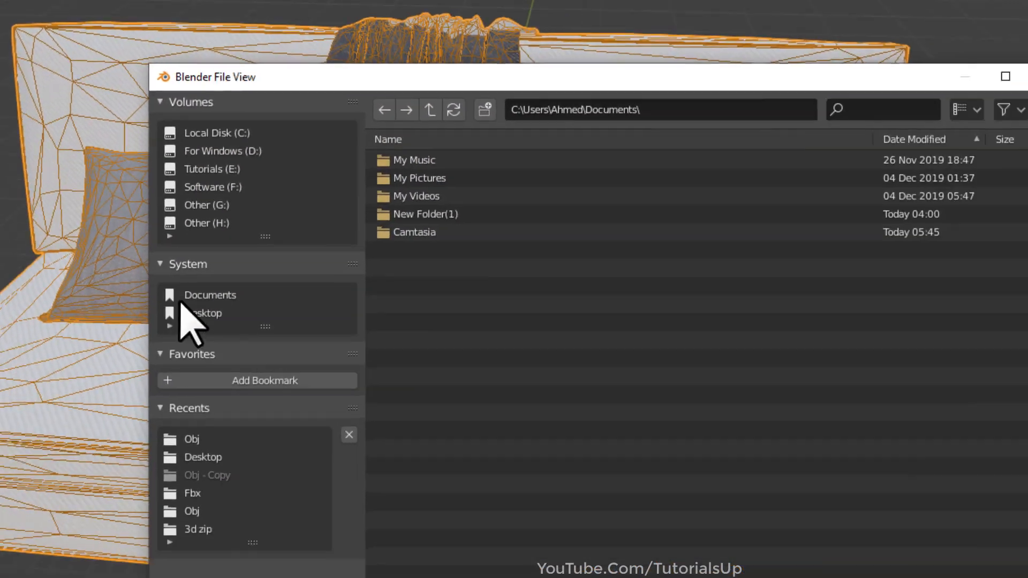
click(543, 557)
click(361, 531)
click(455, 437)
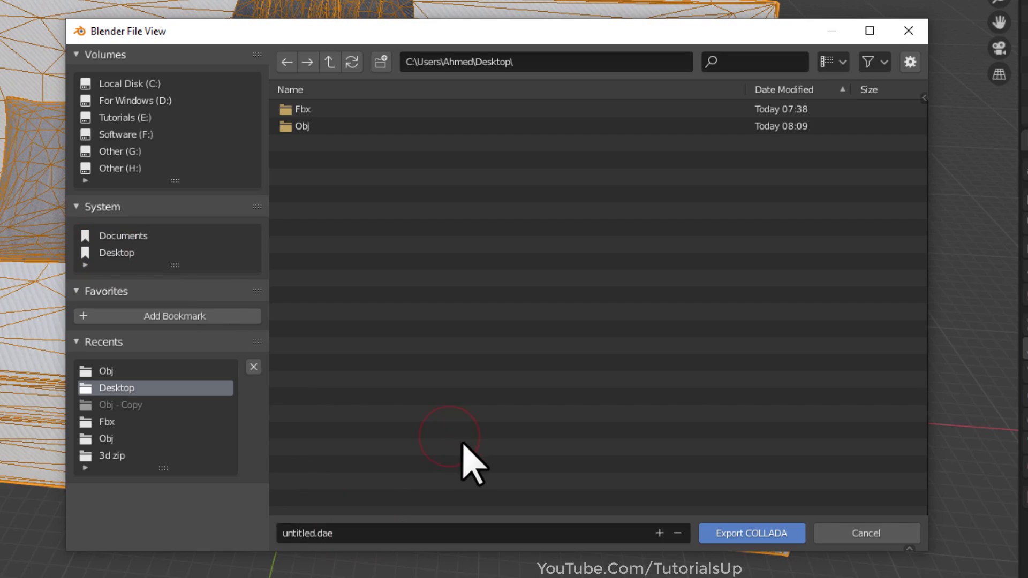
click(766, 534)
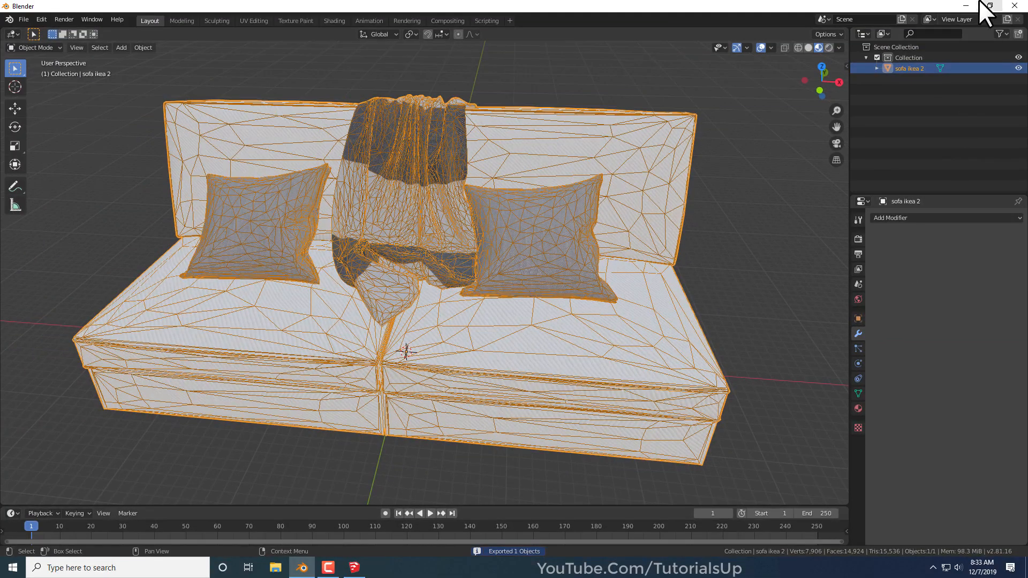
- Minimize the Blender window and check the exported untitled.dae and its texture images on the desktop
click(965, 5)
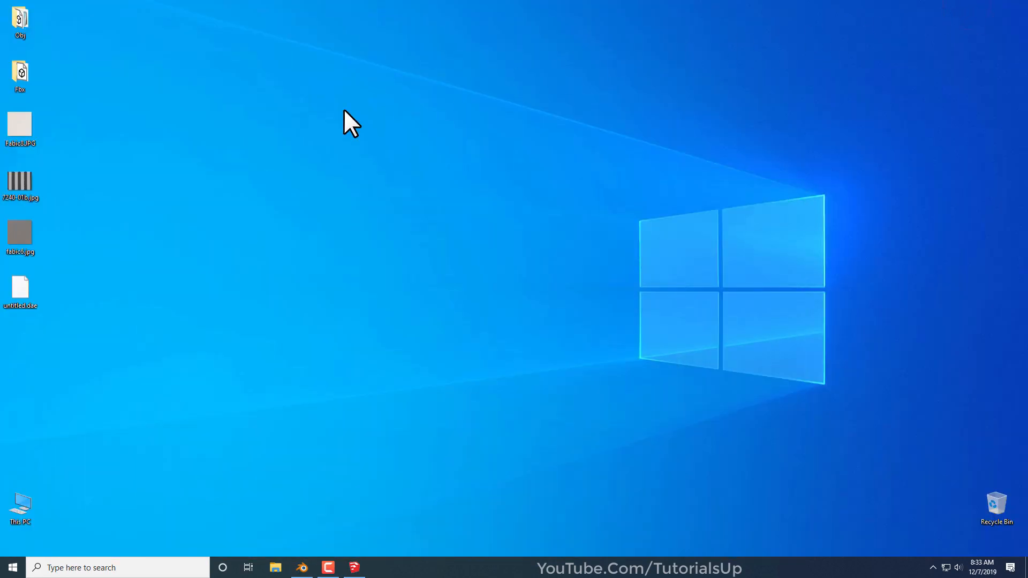
drag(128, 325, 2, 115)
click(366, 290)
- Switch to SketchUp and import untitled.dae from the desktop as a COLLADA file
click(355, 569)
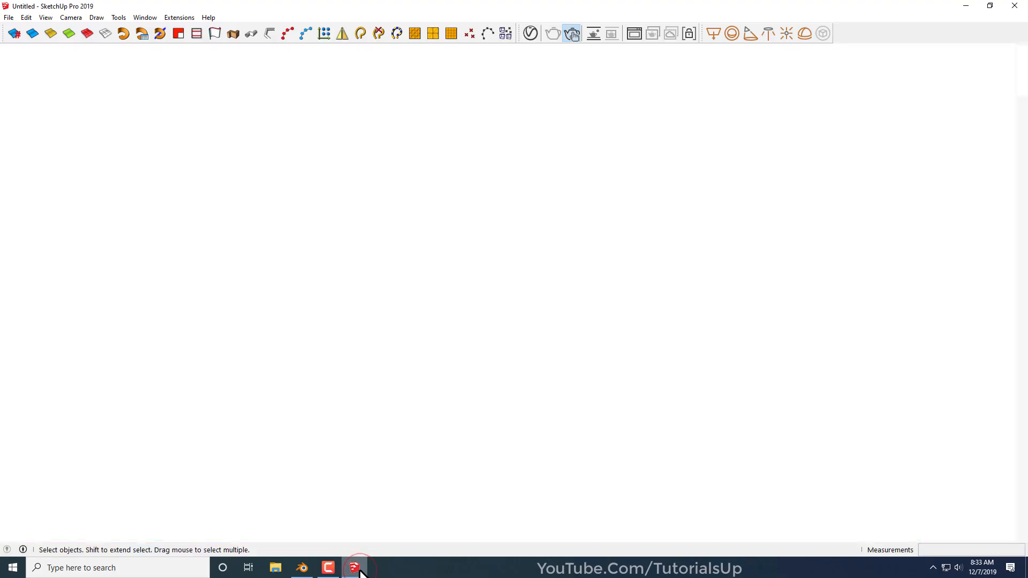
click(10, 18)
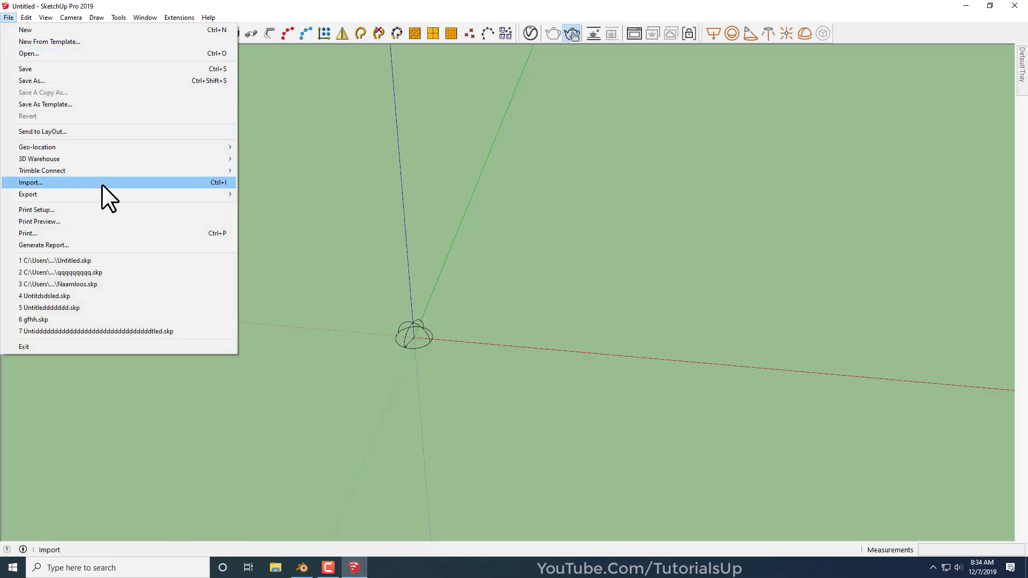
click(149, 184)
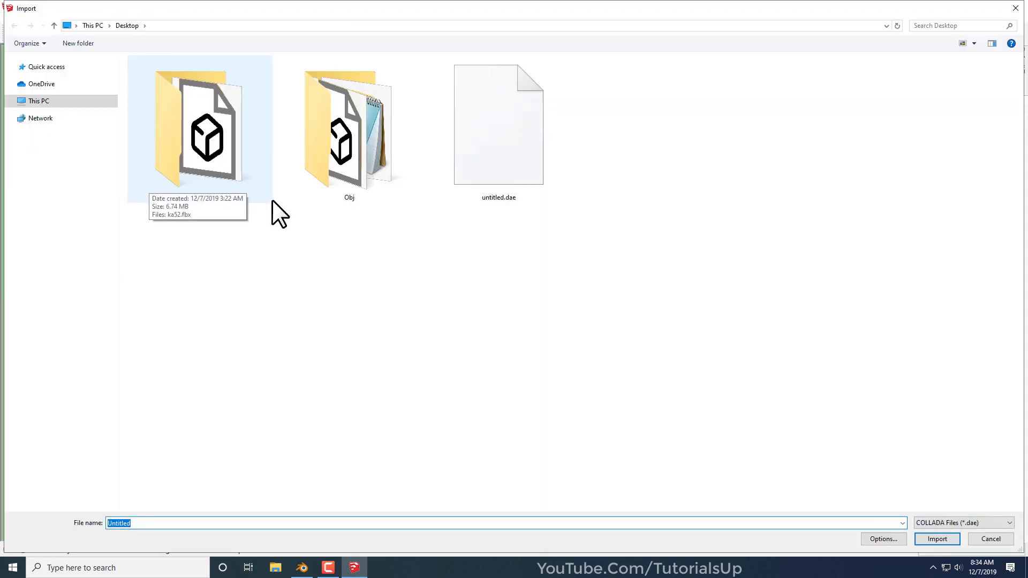
click(993, 523)
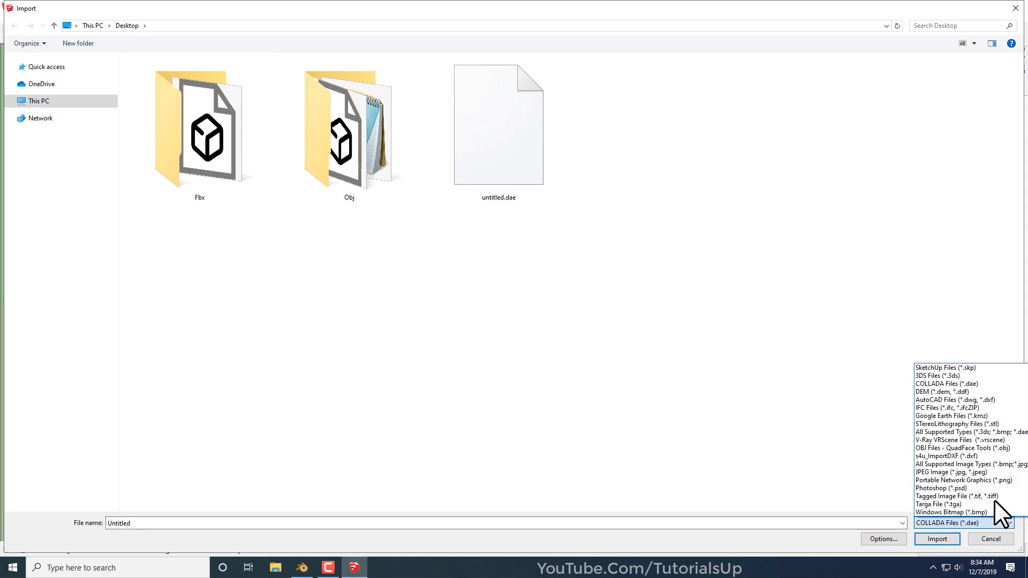
click(978, 383)
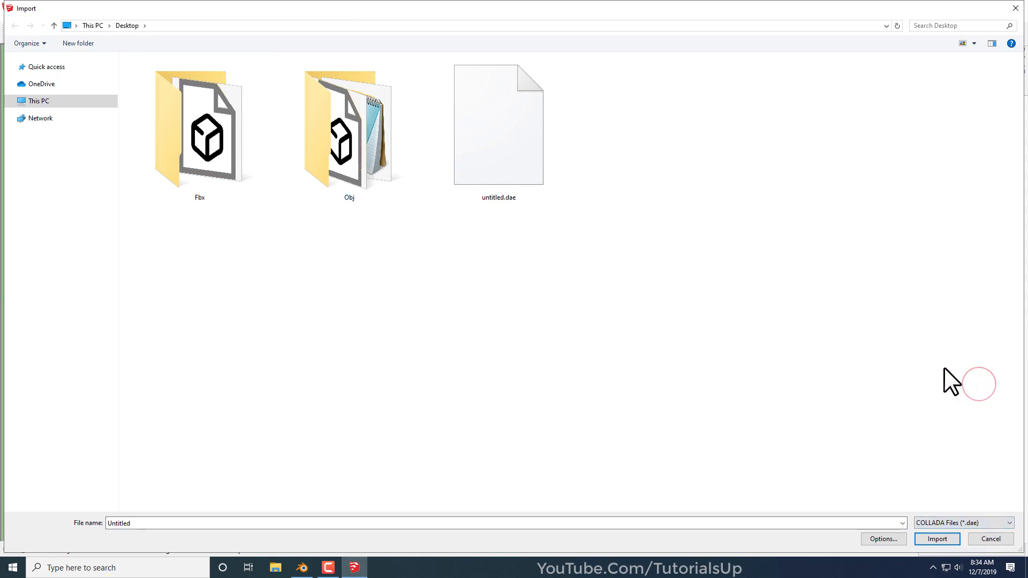
click(495, 149)
click(937, 538)
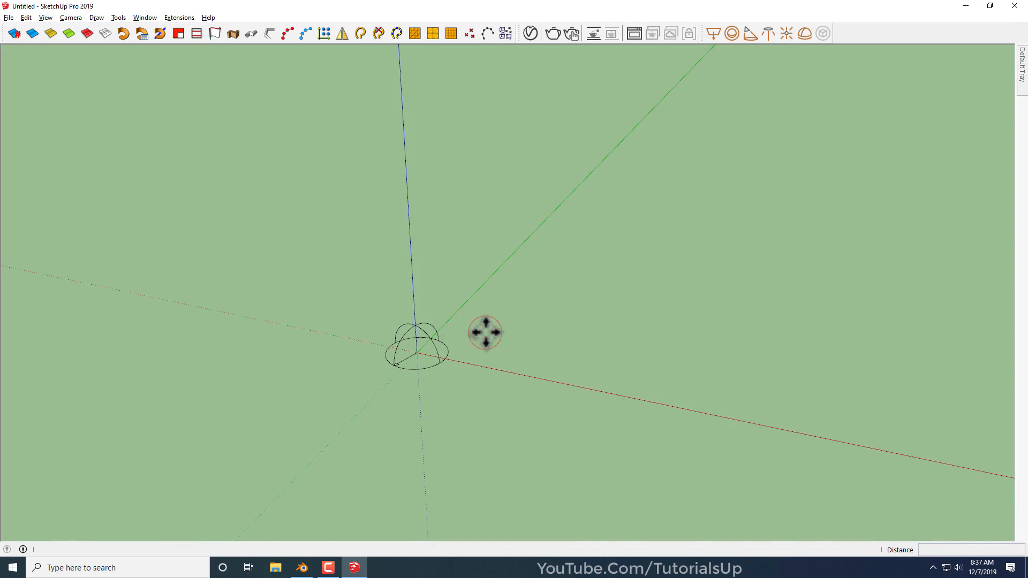
- Place the imported sofa in the model and move it beside the axes origin
click(485, 332)
scroll(419, 355, down, 5)
middle_drag(420, 355, 453, 443)
key(m)
drag(337, 415, 535, 399)
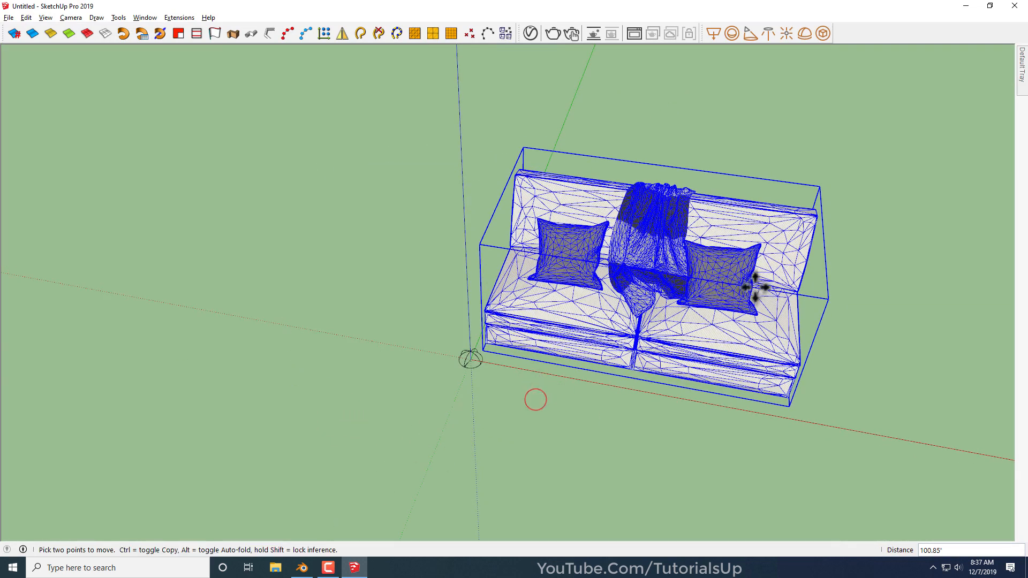
- Soften the mesh edges of the imported sofa and clear the selection
scroll(769, 252, up, 3)
middle_drag(593, 341, 588, 275)
scroll(522, 300, down, 3)
middle_drag(522, 300, 568, 278)
key(space)
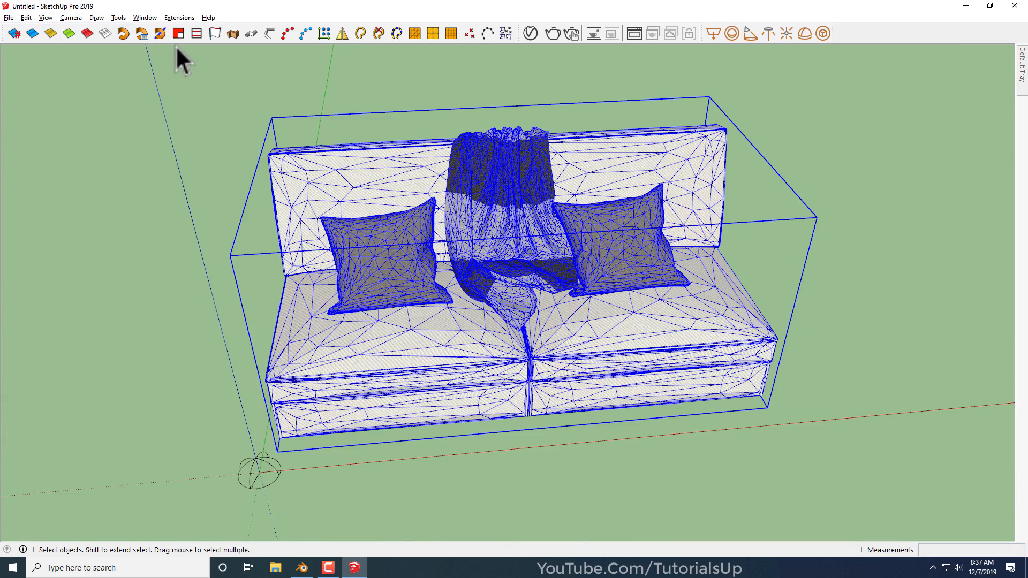
click(126, 203)
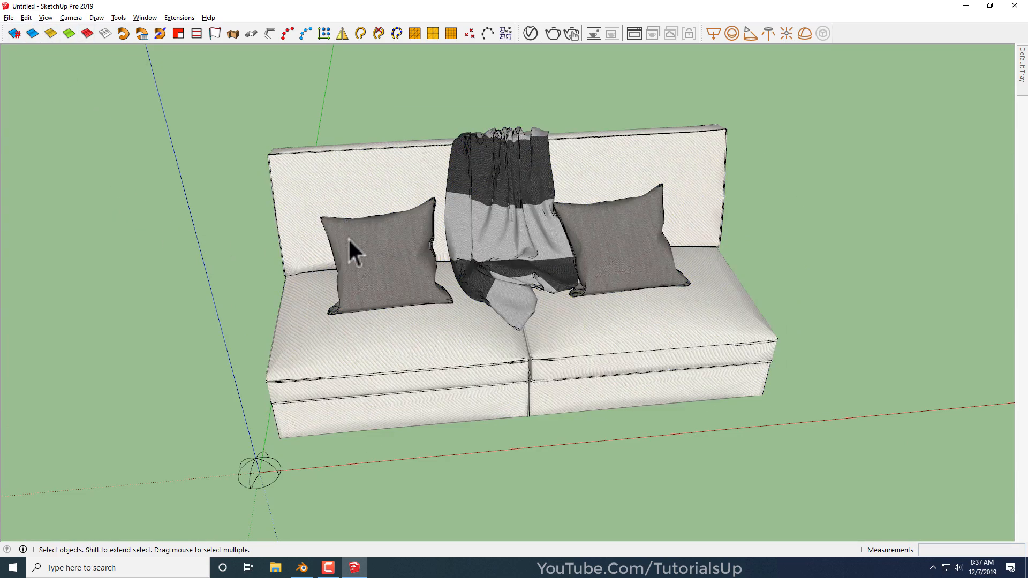
- Select the sofa and inspect its fabric textures and hidden mesh edges on the cushion and blanket up close
key(o)
drag(476, 221, 442, 223)
key(space)
click(514, 254)
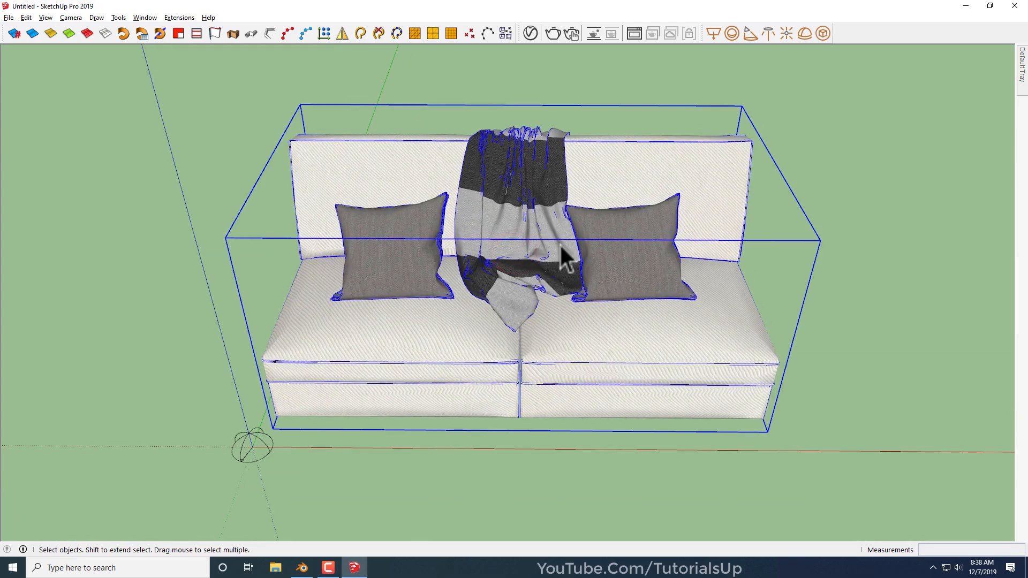
scroll(615, 272, up, 2)
scroll(745, 316, up, 6)
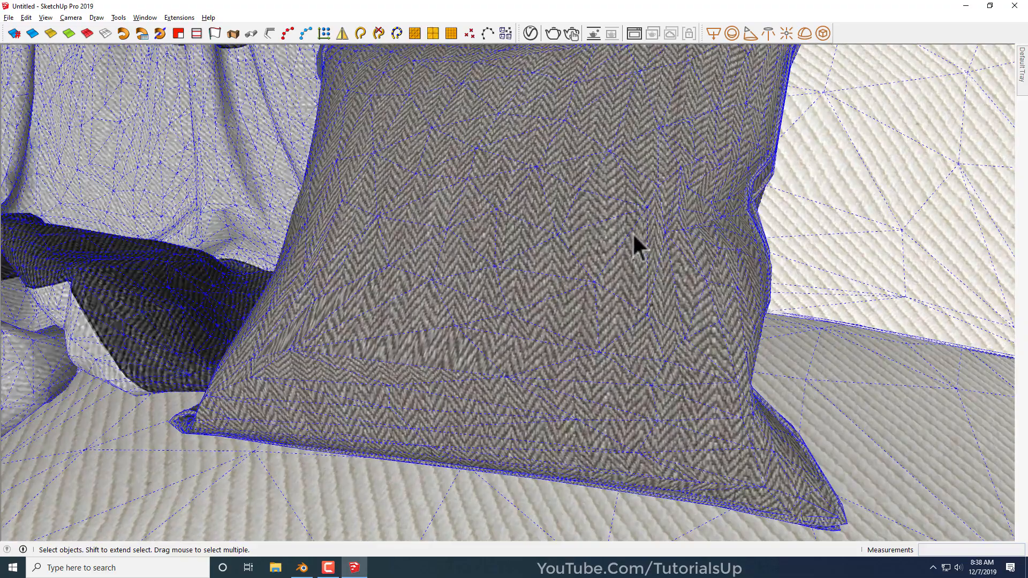
scroll(664, 299, down, 8)
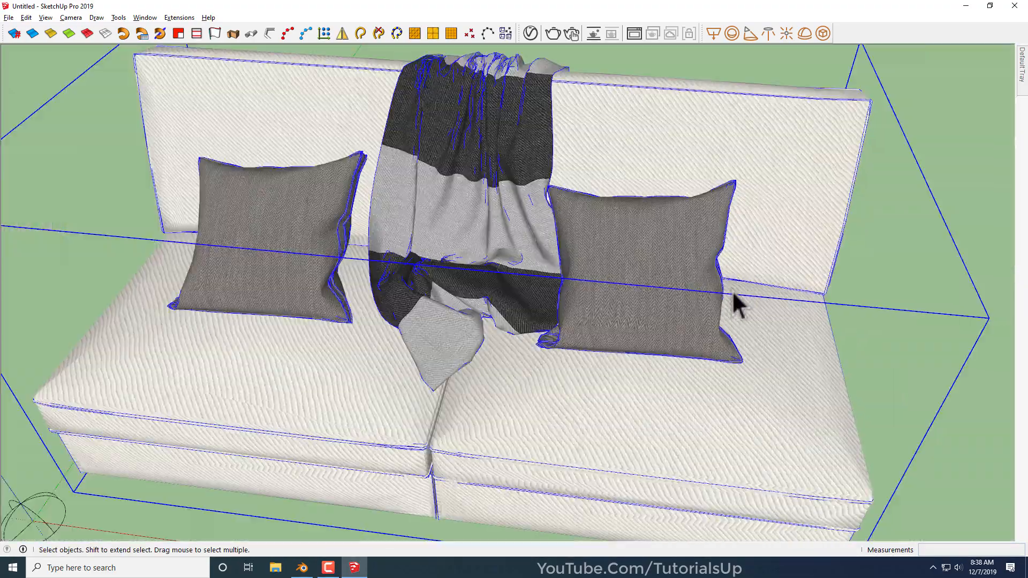
- Examine the whole sofa from several sides with its hidden geometry displayed
scroll(717, 294, down, 3)
mouse_move(702, 300)
middle_down()
mouse_move(416, 75)
mouse_move(692, 316)
mouse_move(390, 353)
mouse_move(231, 348)
middle_up()
scroll(431, 254, up, 3)
mouse_move(432, 252)
middle_down()
mouse_move(861, 312)
mouse_move(985, 246)
middle_up()
scroll(304, 188, down, 3)
scroll(639, 329, up, 3)
middle_drag(639, 328, 669, 307)
scroll(588, 268, down, 3)
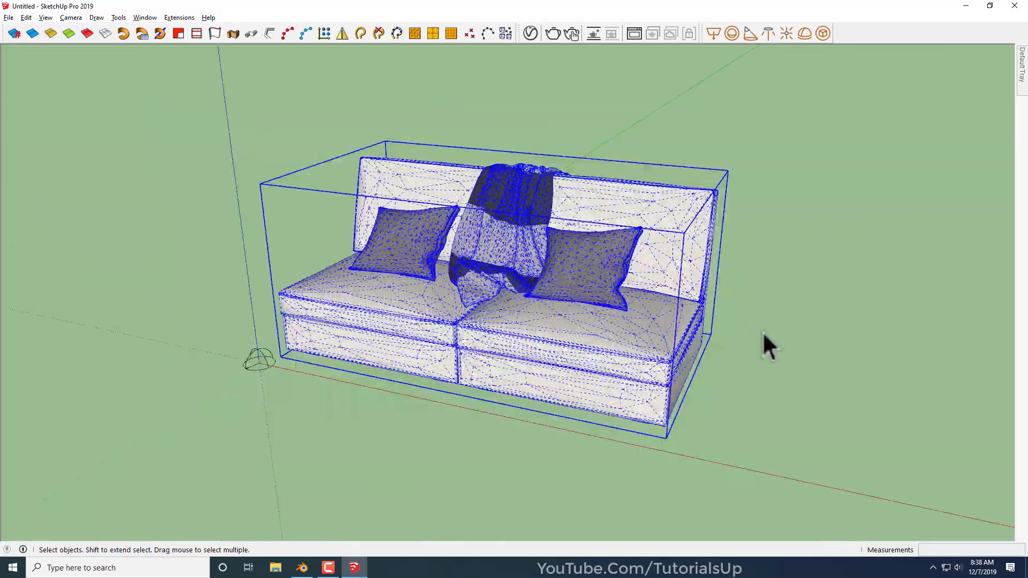
scroll(272, 238, up, 2)
scroll(427, 313, up, 2)
scroll(314, 262, up, 2)
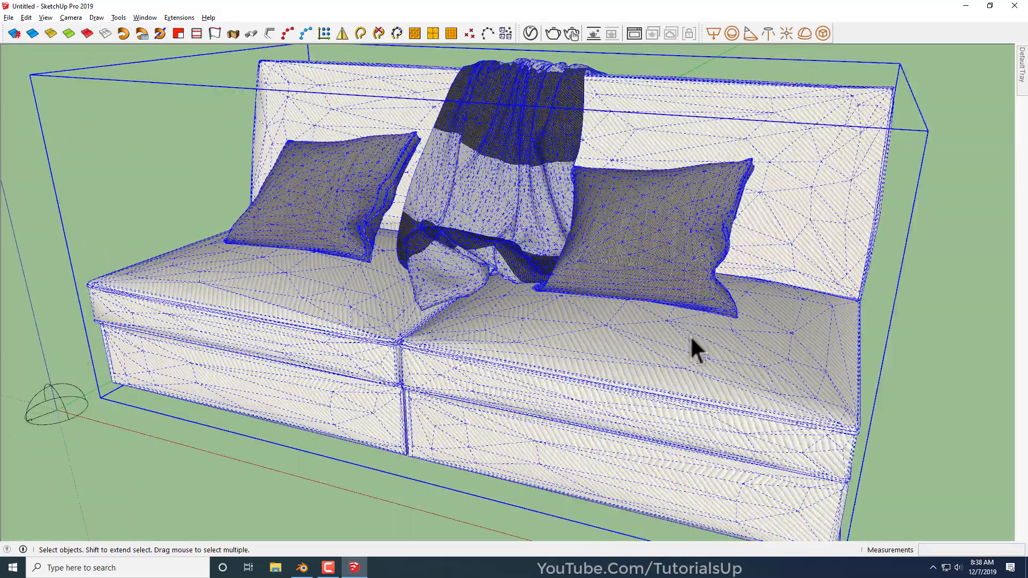
scroll(696, 351, down, 1)
- Deselect the sofa, start a V-Ray interactive render and check the sofa in the frame buffer at different zoom distances
click(735, 90)
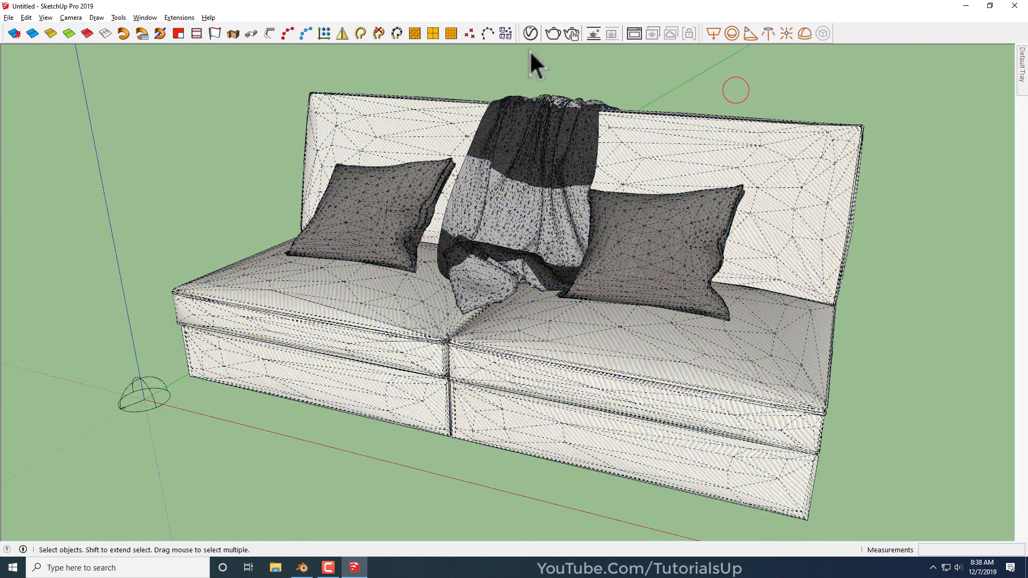
click(571, 34)
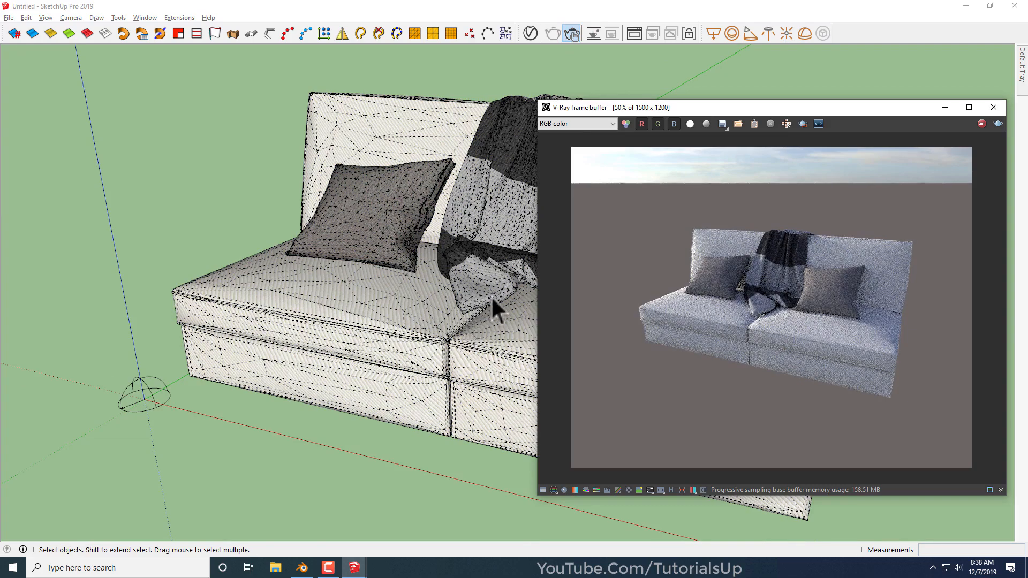
scroll(477, 296, up, 3)
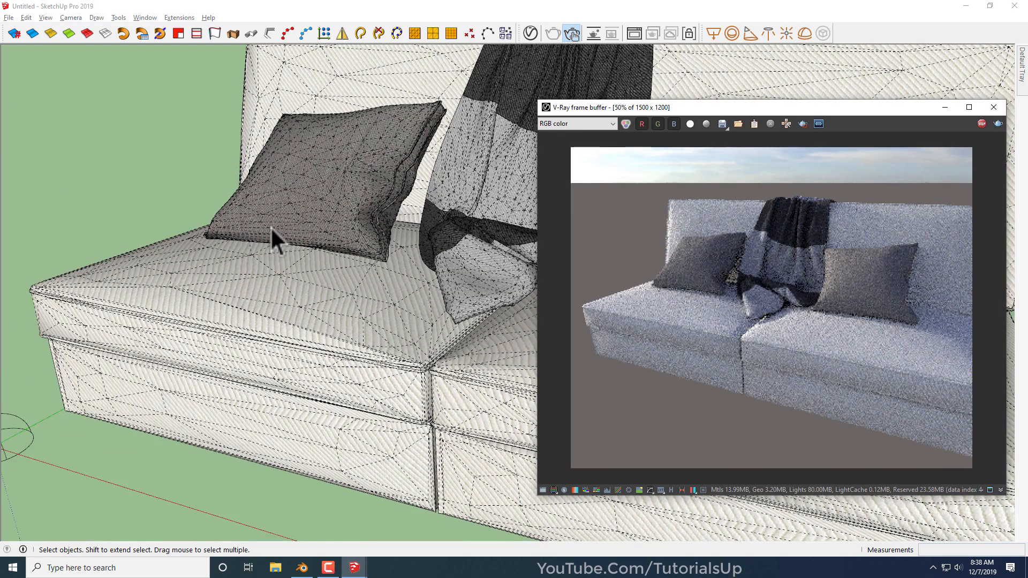
scroll(239, 222, down, 3)
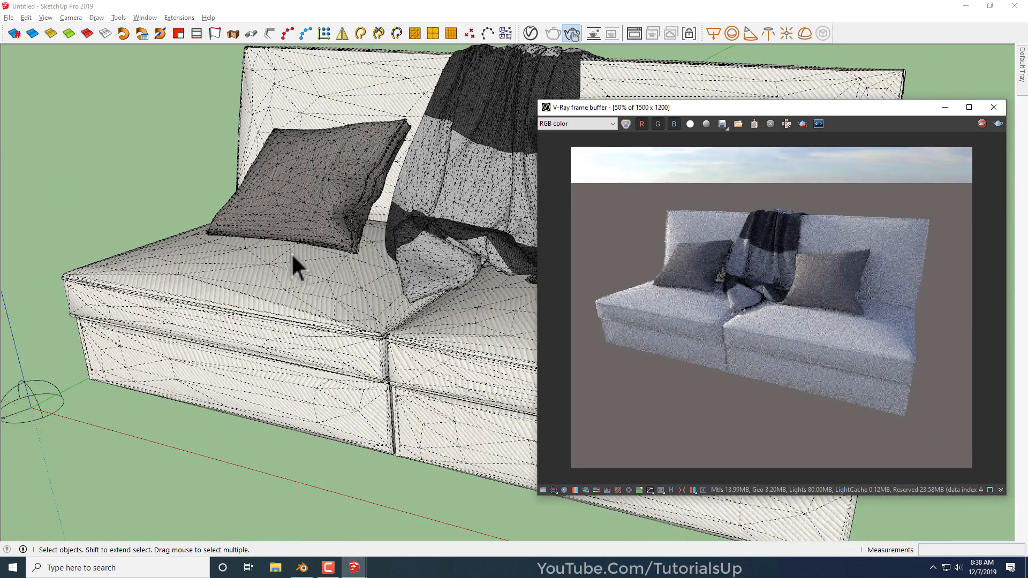
- Inspect the denoised sofa render in the frame buffer, checking the cushions, blanket and seat fabric at 100% zoom
scroll(291, 253, up, 2)
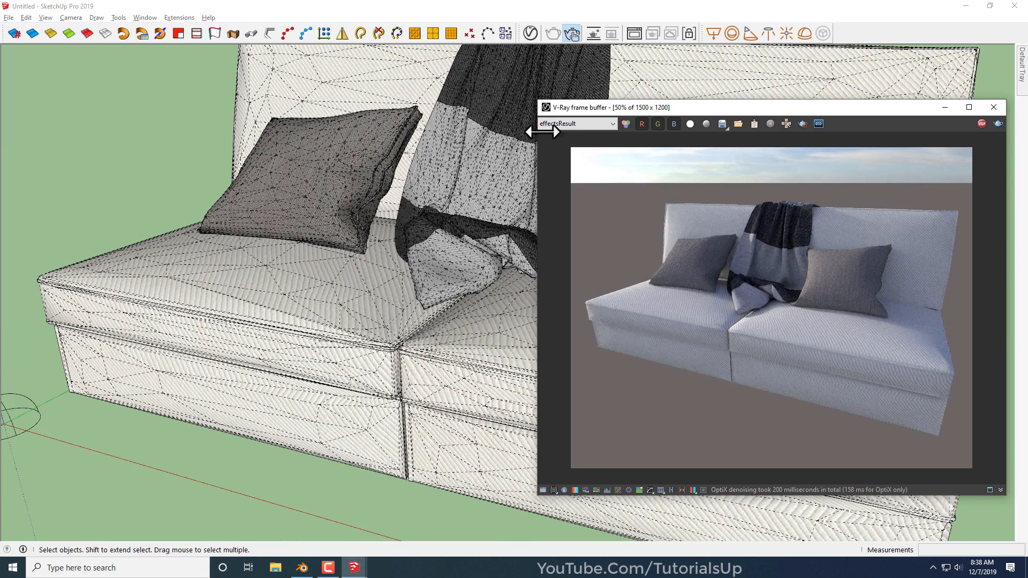
double_click(759, 261)
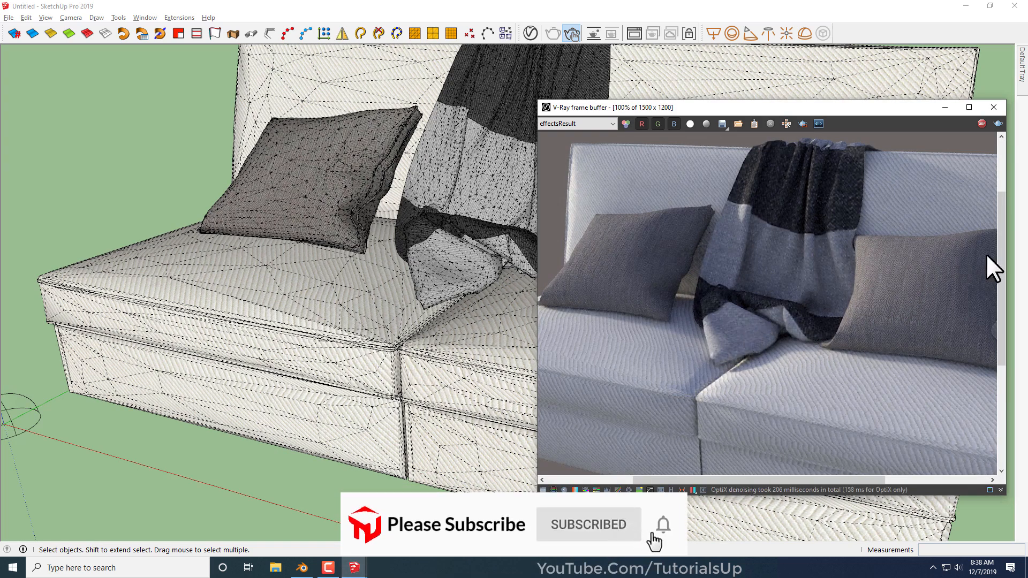
drag(998, 233, 995, 274)
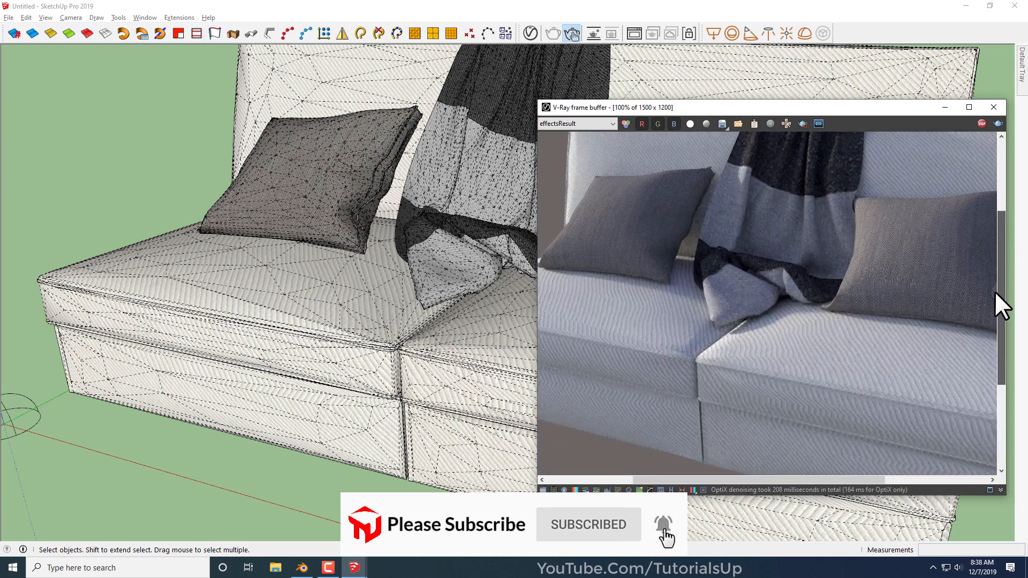
scroll(718, 256, down, 2)
scroll(719, 255, up, 1)
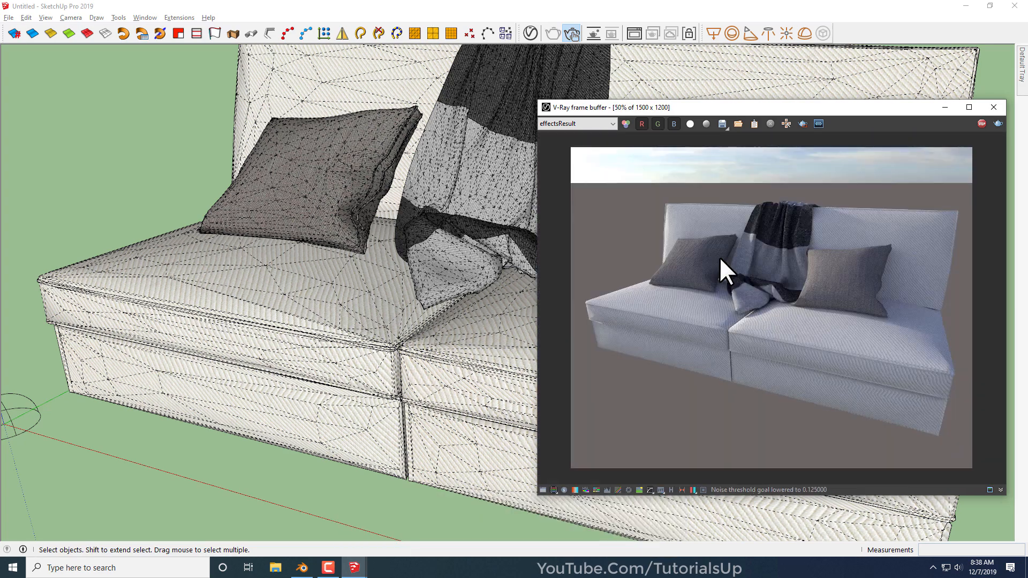
- Stop the interactive render with its frame buffer closed, and return to the desktop
click(980, 124)
click(993, 107)
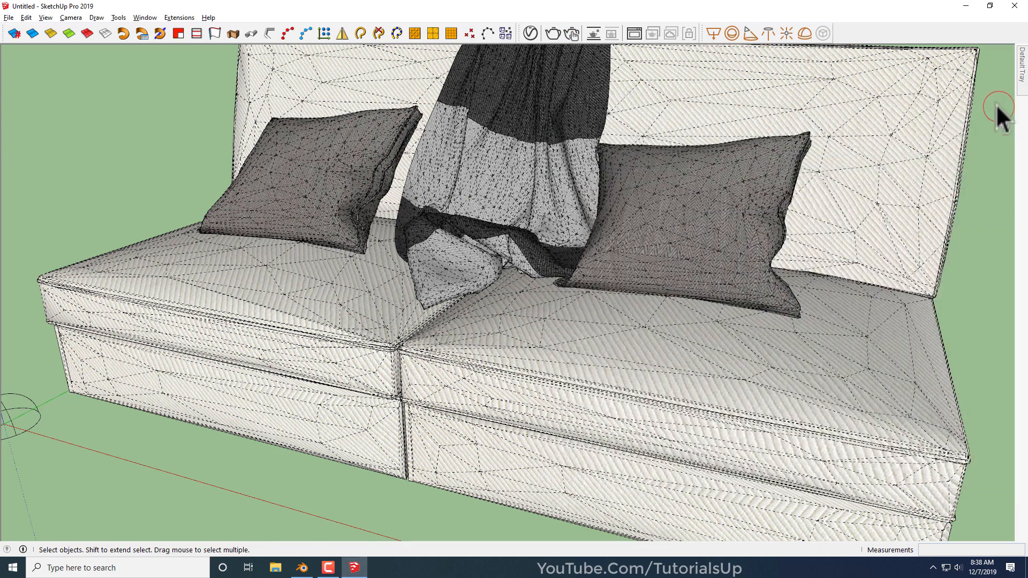
scroll(627, 217, down, 6)
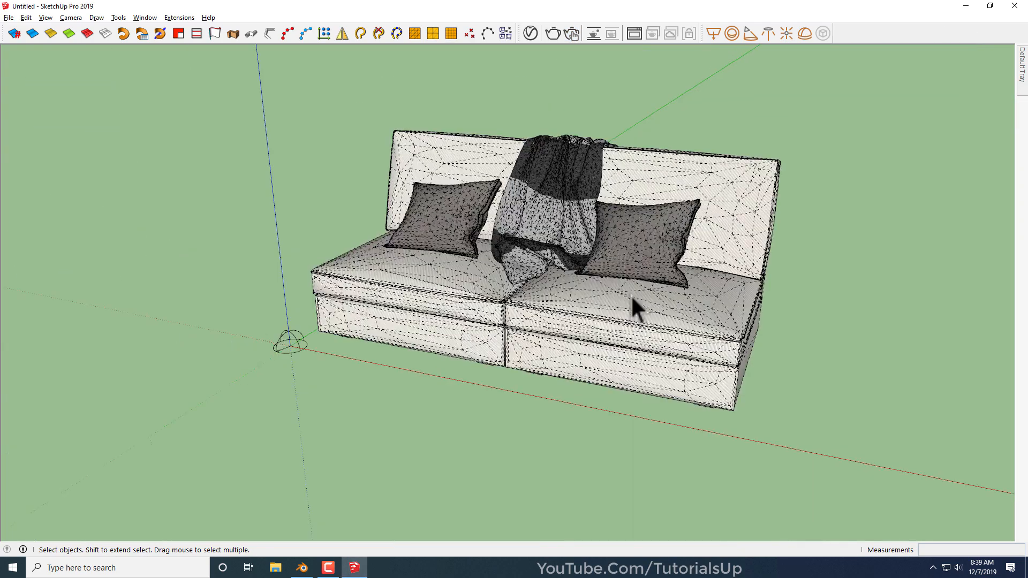
click(966, 8)
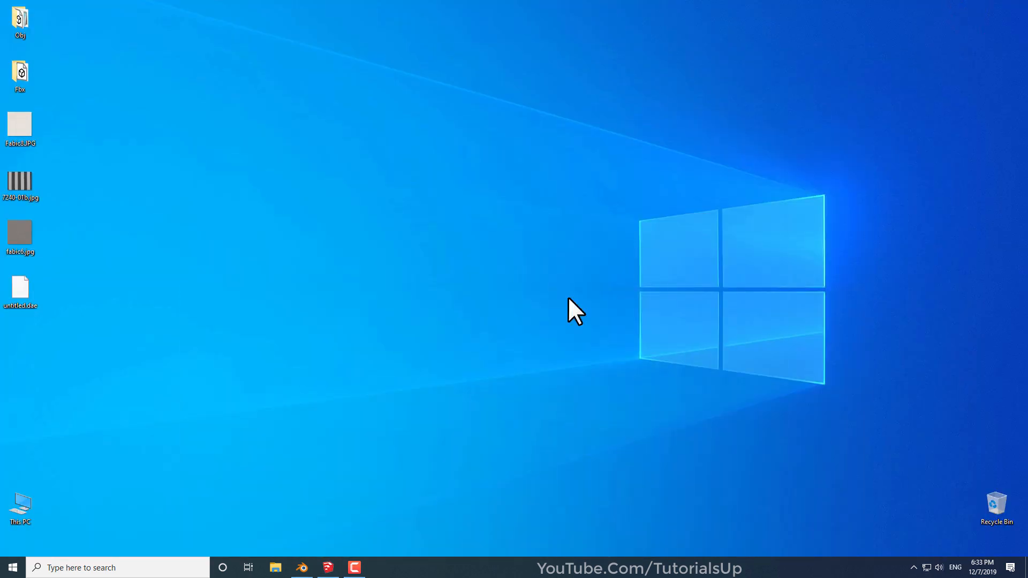
- Open ka52.fbx from the Fbx folder on the desktop in 3D Viewer and examine the column's capital up close
click(19, 65)
double_click(19, 65)
double_click(247, 168)
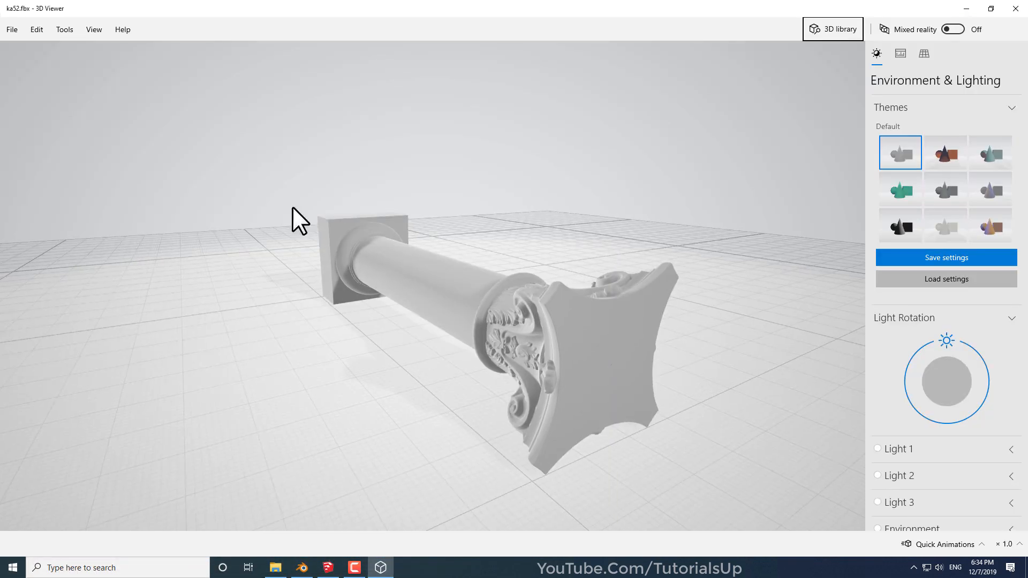
drag(292, 206, 403, 333)
scroll(663, 134, up, 5)
right_drag(663, 133, 467, 331)
scroll(448, 322, up, 4)
- Display the column's triangle mesh to check its density, then close the viewer and the folder
click(87, 34)
mouse_move(150, 185)
click(263, 240)
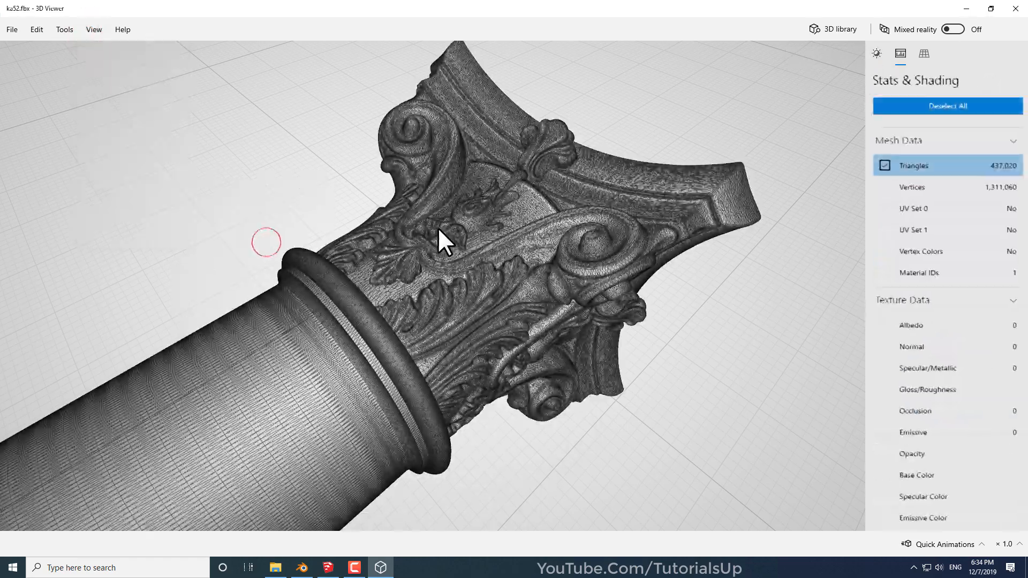
mouse_move(449, 227)
mouse_down()
mouse_move(304, 284)
mouse_move(439, 278)
mouse_move(462, 180)
mouse_move(340, 182)
mouse_move(400, 278)
mouse_up()
scroll(462, 178, down, 5)
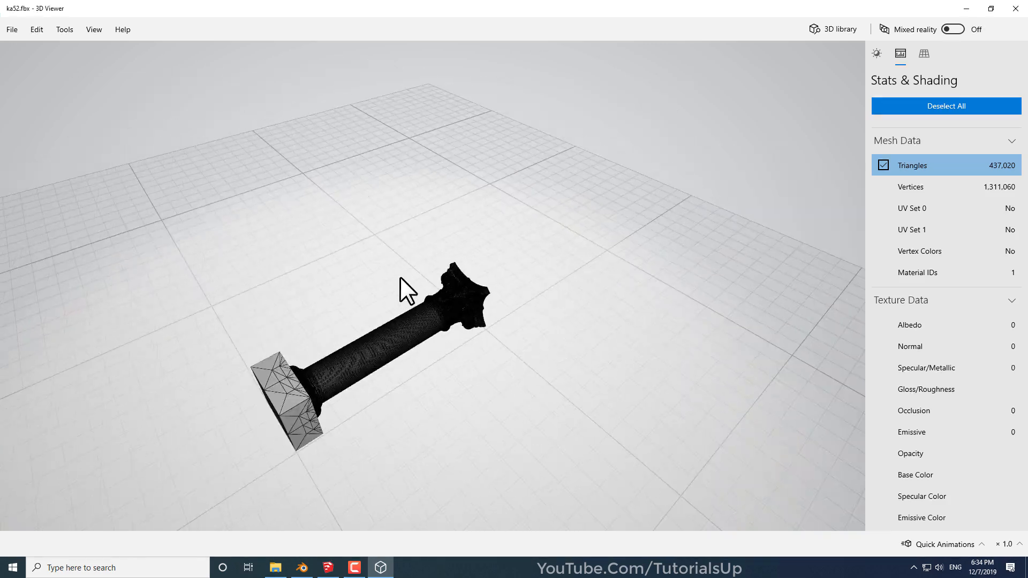
click(1023, 3)
click(522, 9)
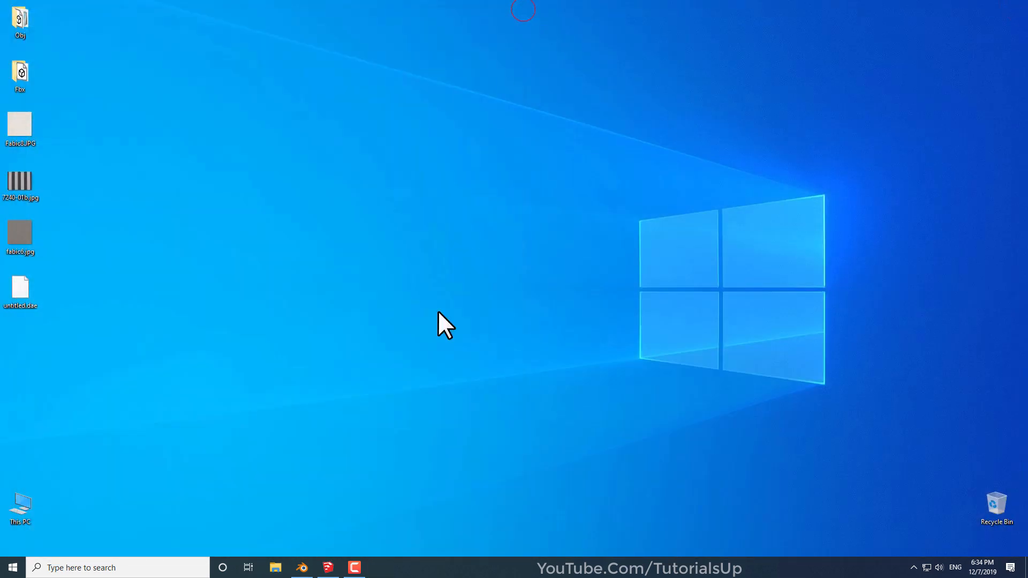
- Switch to Blender, start a new General file without saving the sofa changes, and delete all default objects
click(303, 567)
click(23, 19)
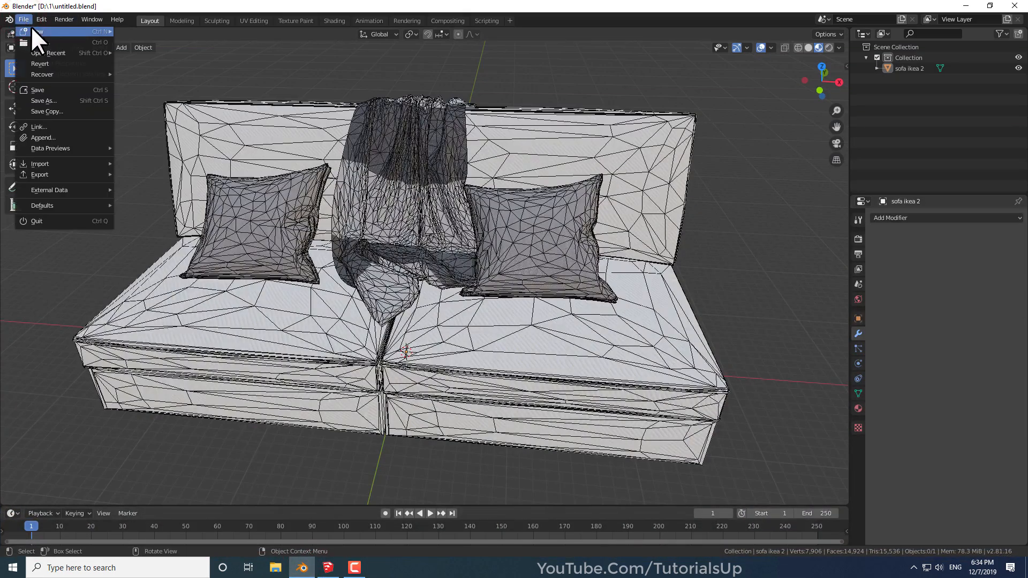
mouse_move(32, 30)
click(165, 30)
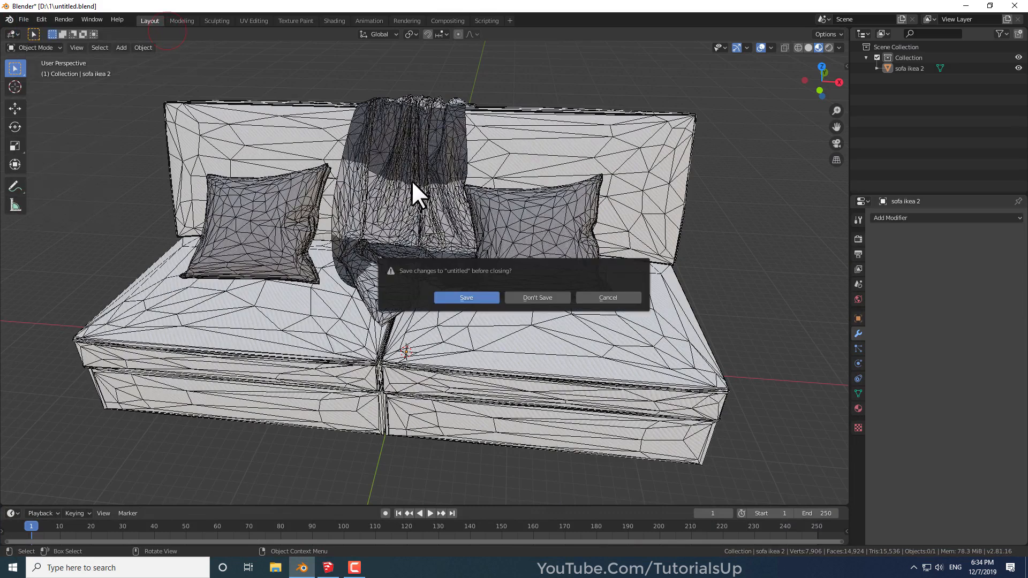
click(537, 297)
drag(676, 387, 129, 62)
key(Delete)
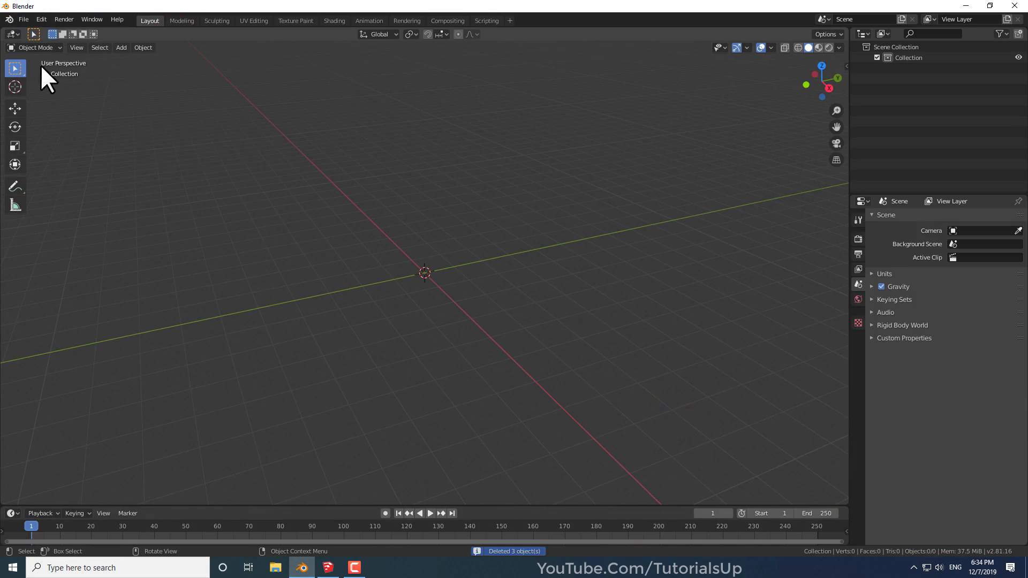
- Import ka52.fbx from the desktop's Fbx folder into the empty scene as an FBX model
click(23, 19)
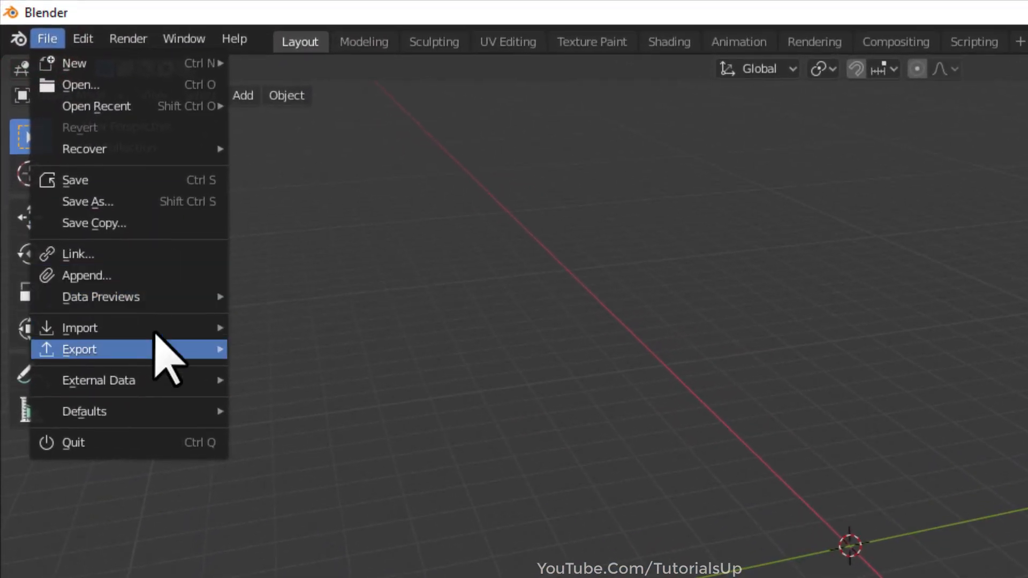
mouse_move(82, 162)
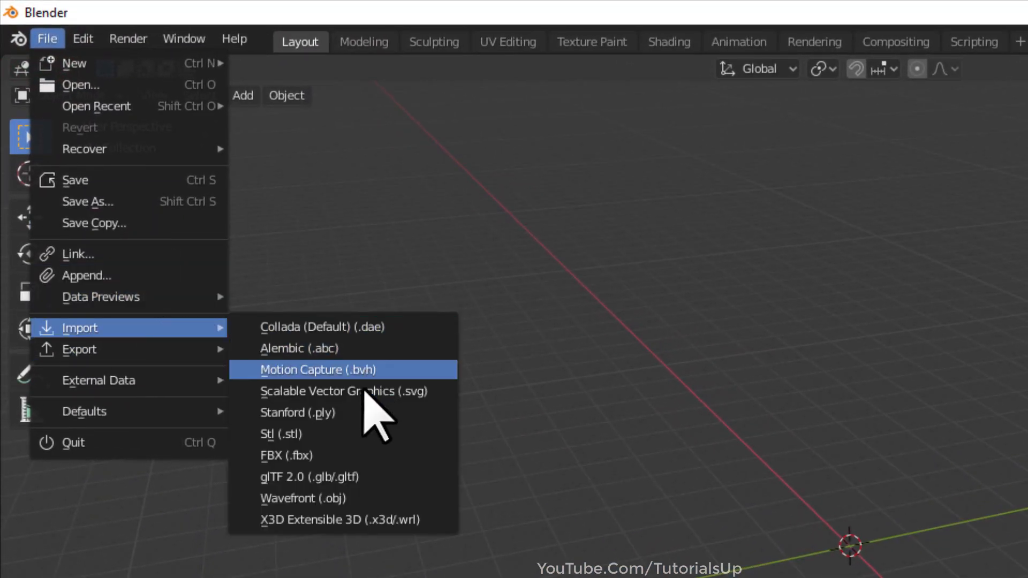
click(341, 456)
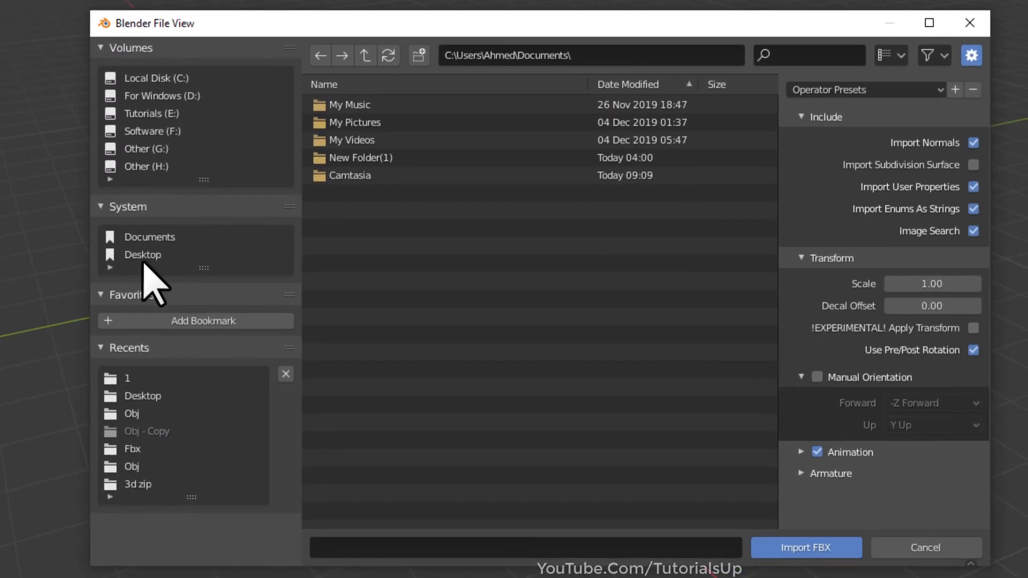
click(144, 258)
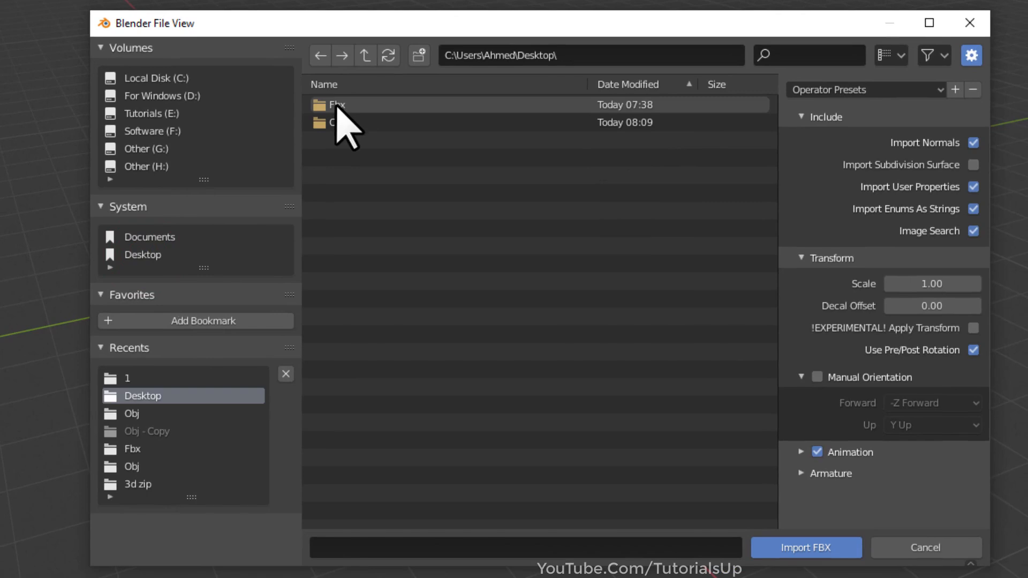
click(337, 106)
click(321, 107)
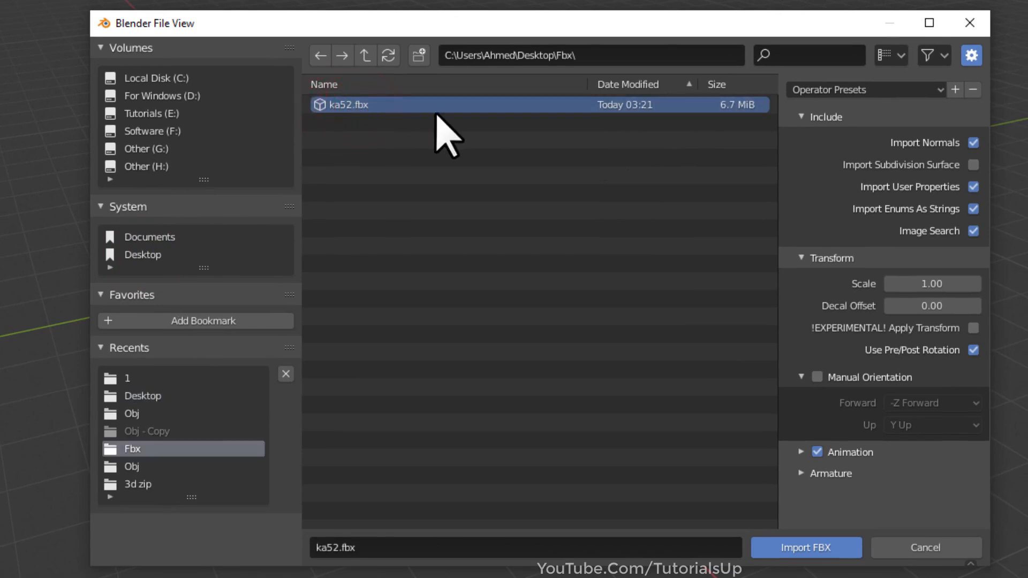
click(806, 547)
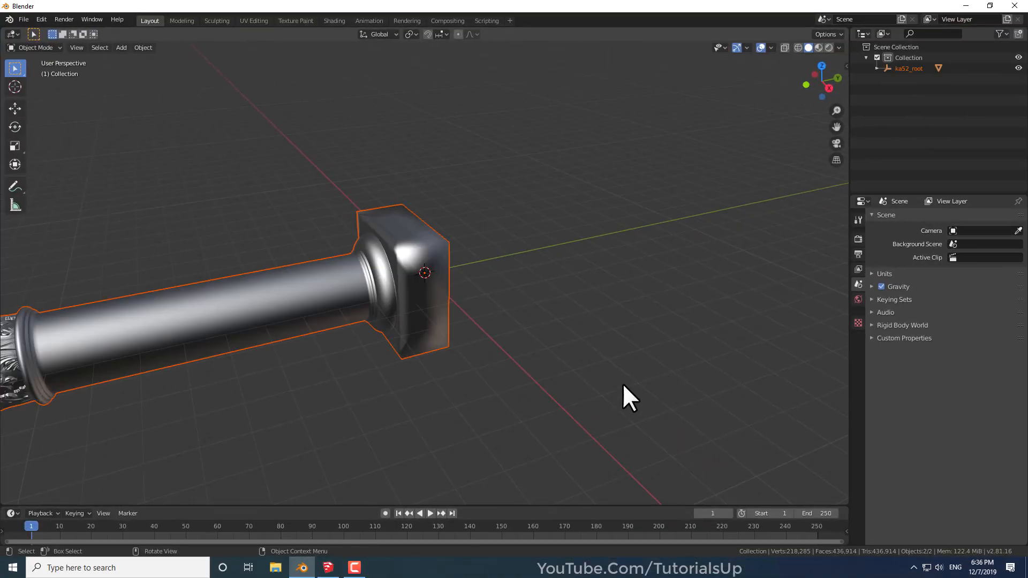
- Select the imported column mesh and stand it upright by setting its X rotation to -90°
middle_drag(622, 383, 648, 281)
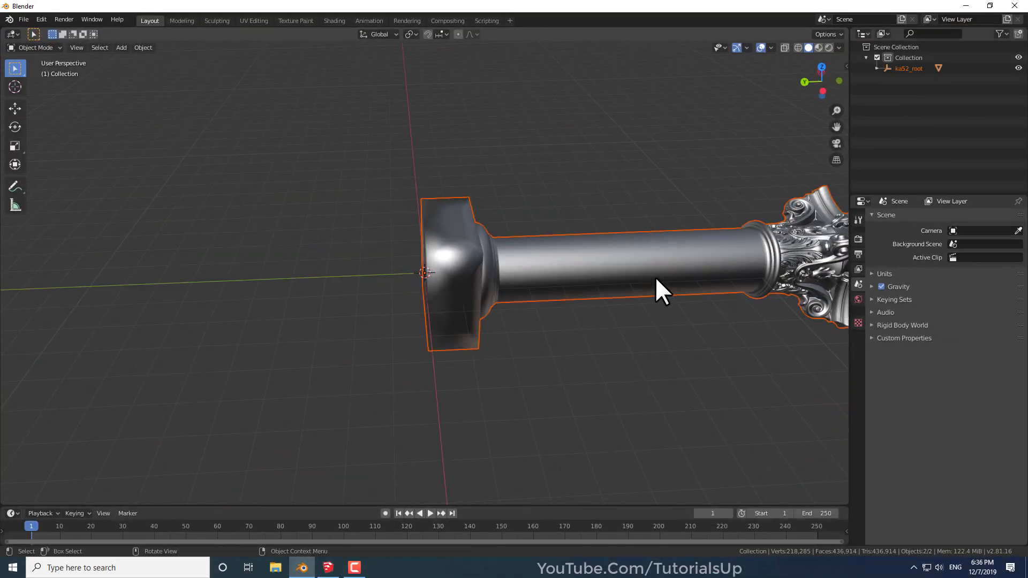
shift+middle_drag(708, 266, 438, 296)
scroll(636, 275, up, 6)
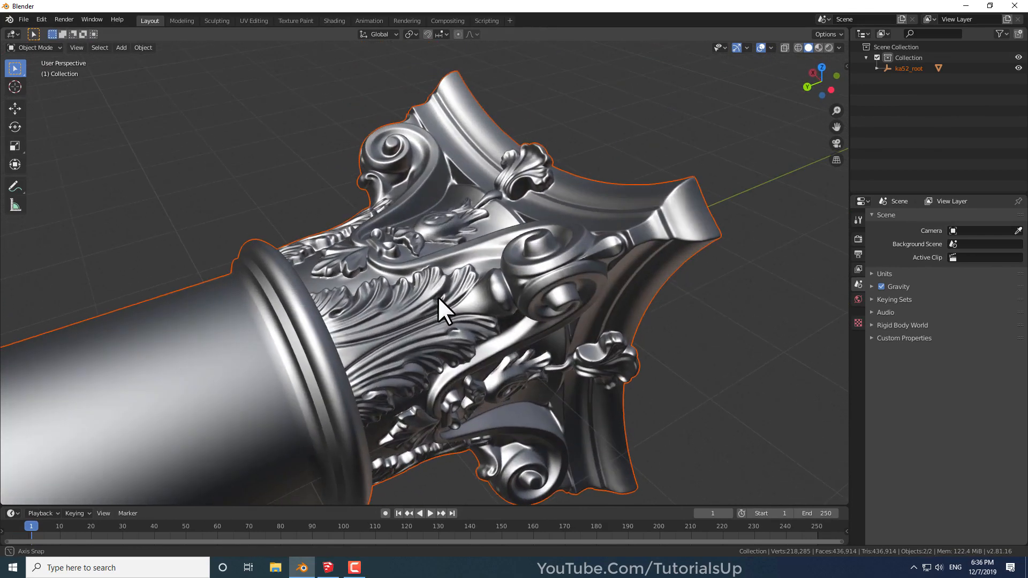
scroll(557, 236, down, 8)
click(326, 381)
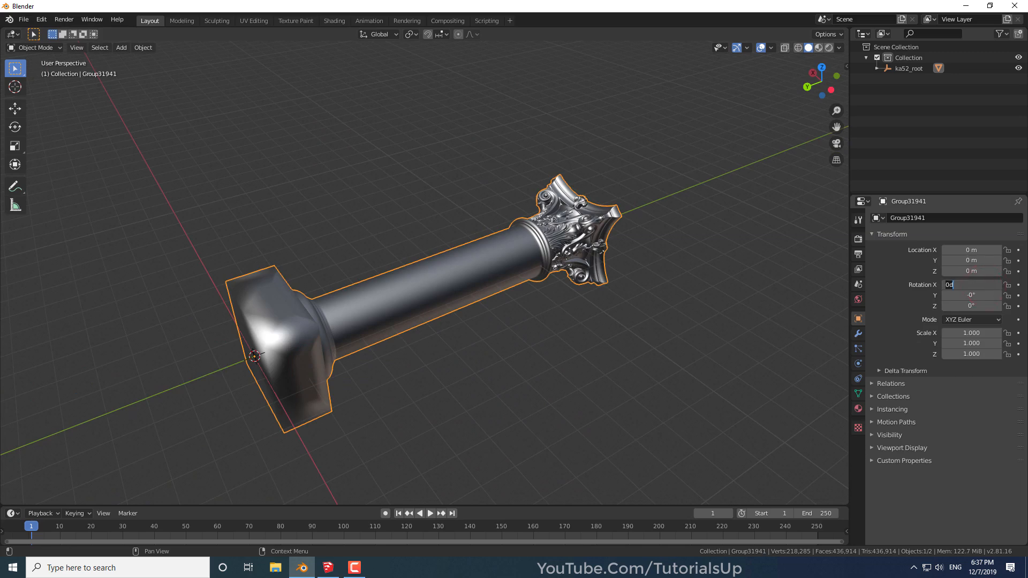
key(Return)
scroll(619, 300, down, 5)
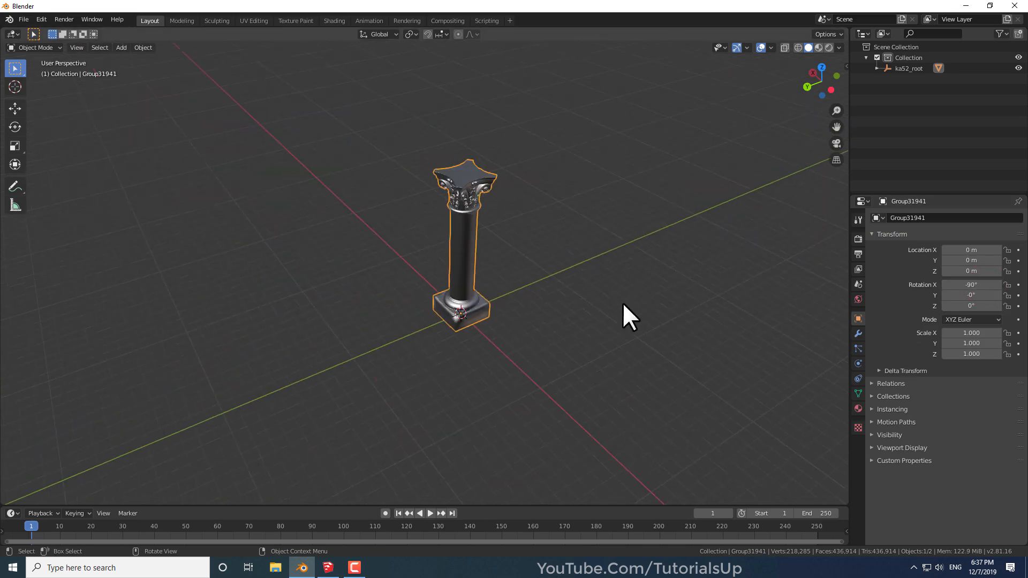
- Turn on the wireframe overlay to show the column's mesh edges in the viewport
scroll(445, 134, up, 8)
middle_drag(472, 240, 392, 174)
scroll(369, 197, down, 2)
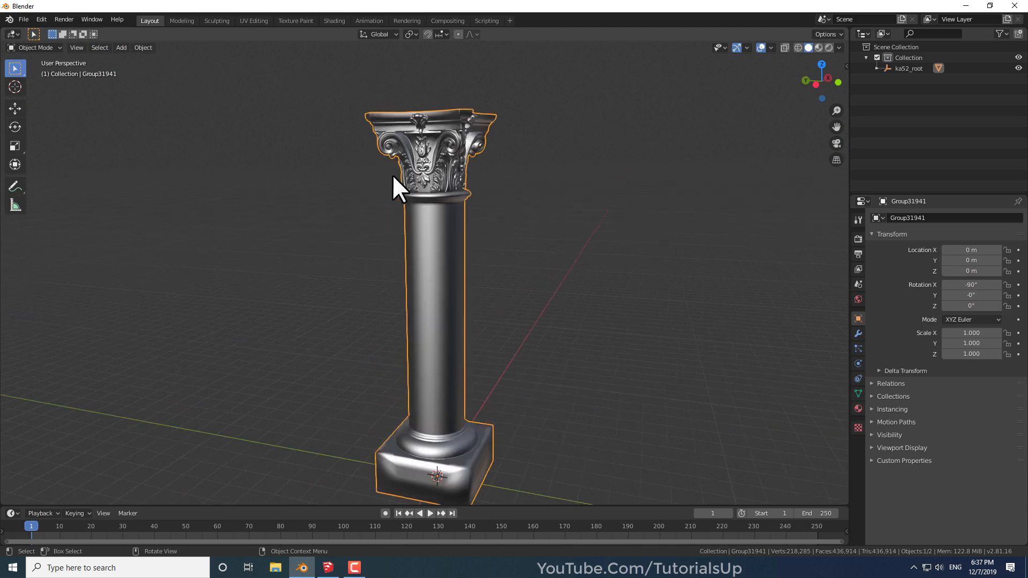
click(772, 47)
click(707, 228)
- Examine the mesh density of the column's ornamented capital up close and from different angles
scroll(427, 115, up, 5)
middle_drag(441, 242, 454, 237)
scroll(480, 210, down, 1)
shift+middle_drag(522, 176, 491, 188)
scroll(484, 208, up, 3)
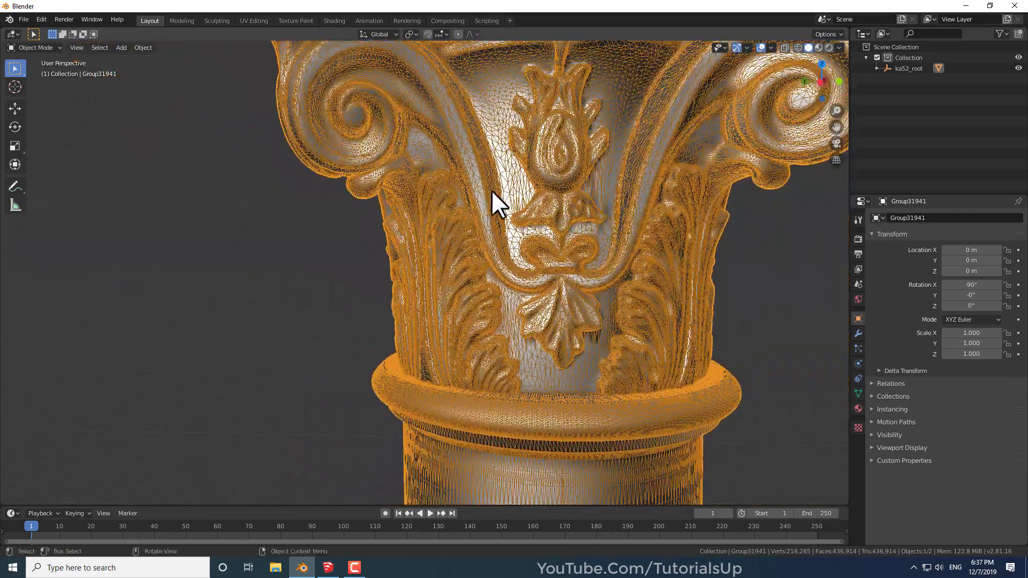
scroll(487, 201, up, 5)
scroll(431, 197, down, 5)
middle_drag(361, 188, 396, 211)
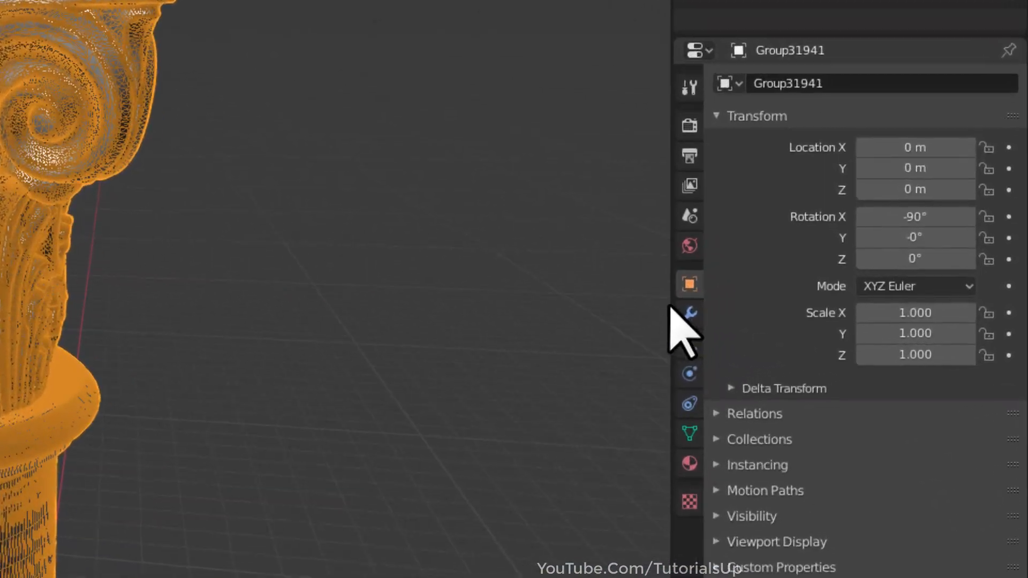
- Add a Decimate modifier to the column mesh
click(857, 334)
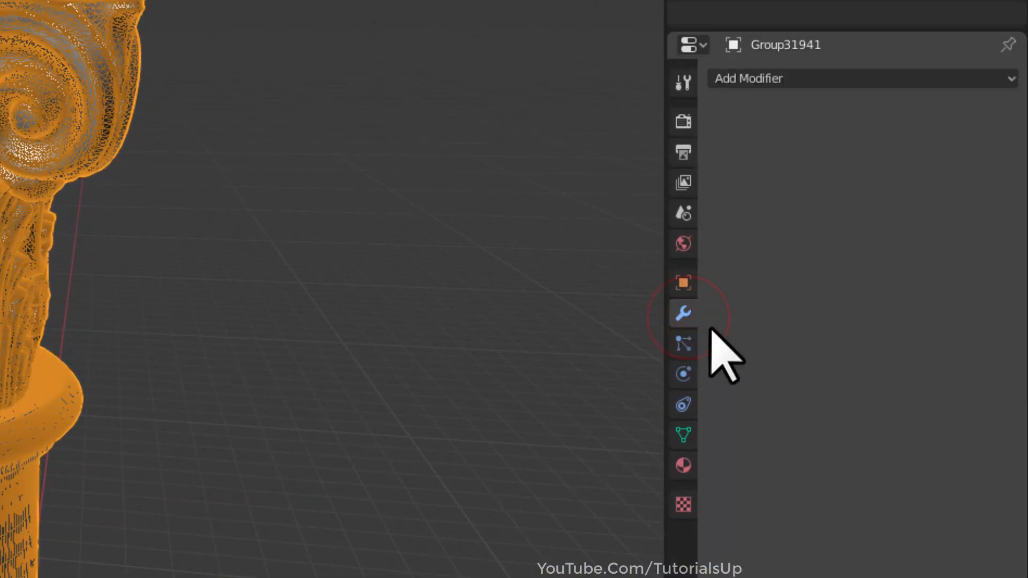
click(1009, 79)
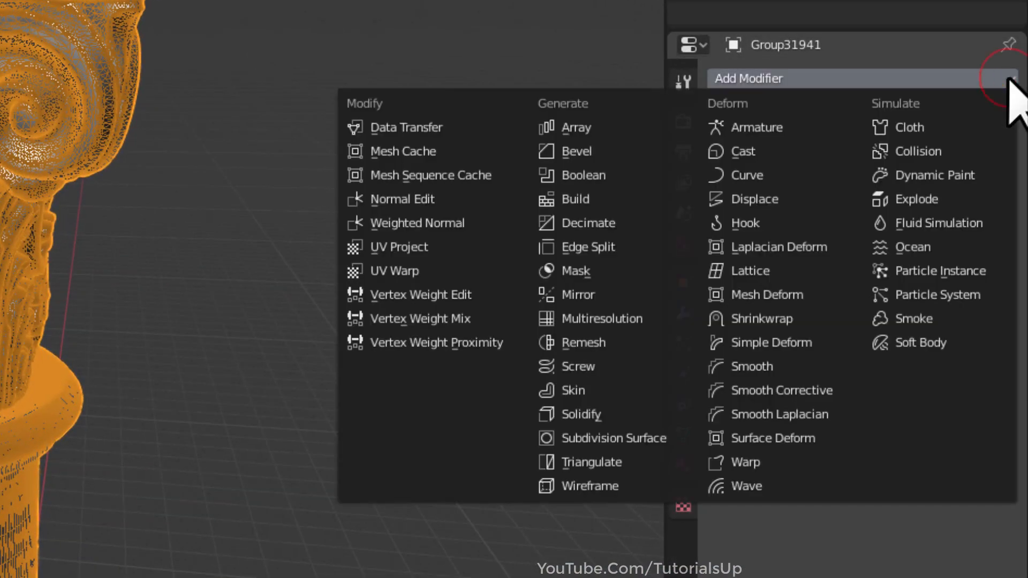
click(639, 224)
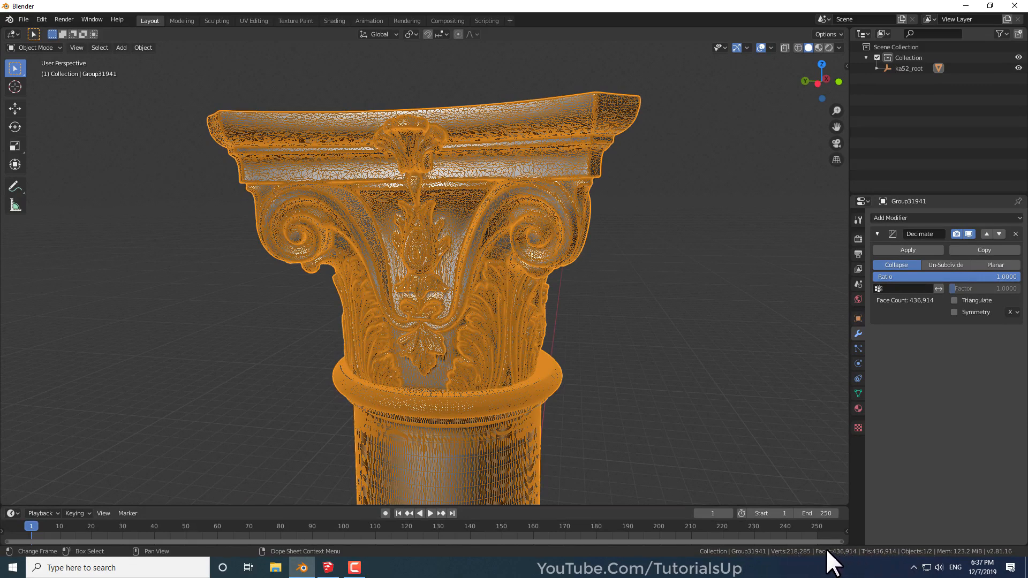
- Try a Decimate ratio of about 0.27 on the column and check the capital's ornament for lost detail
drag(963, 277, 908, 289)
scroll(446, 246, up, 7)
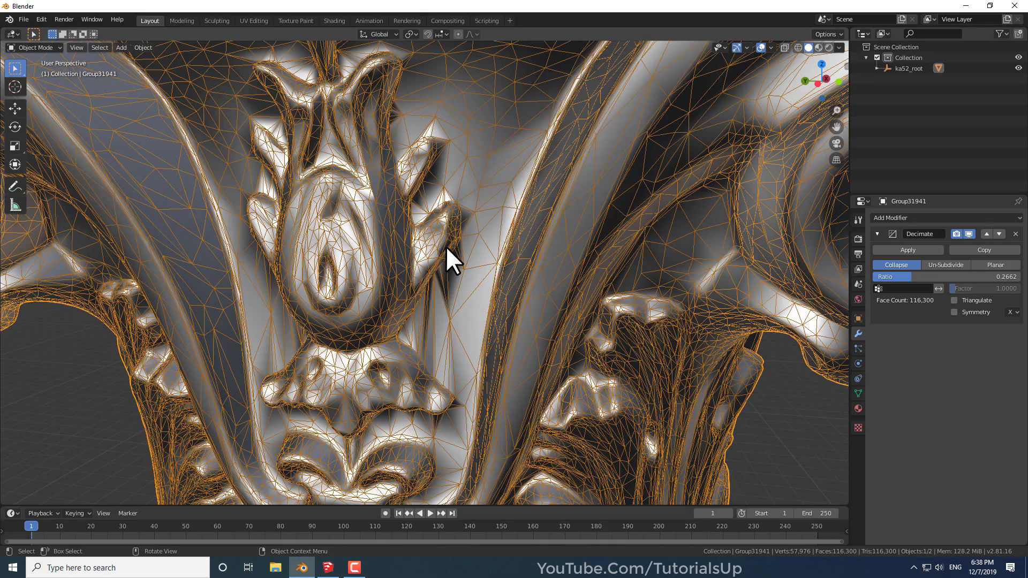
scroll(446, 244, down, 4)
mouse_move(447, 228)
middle_down()
mouse_move(465, 216)
mouse_move(453, 218)
middle_up()
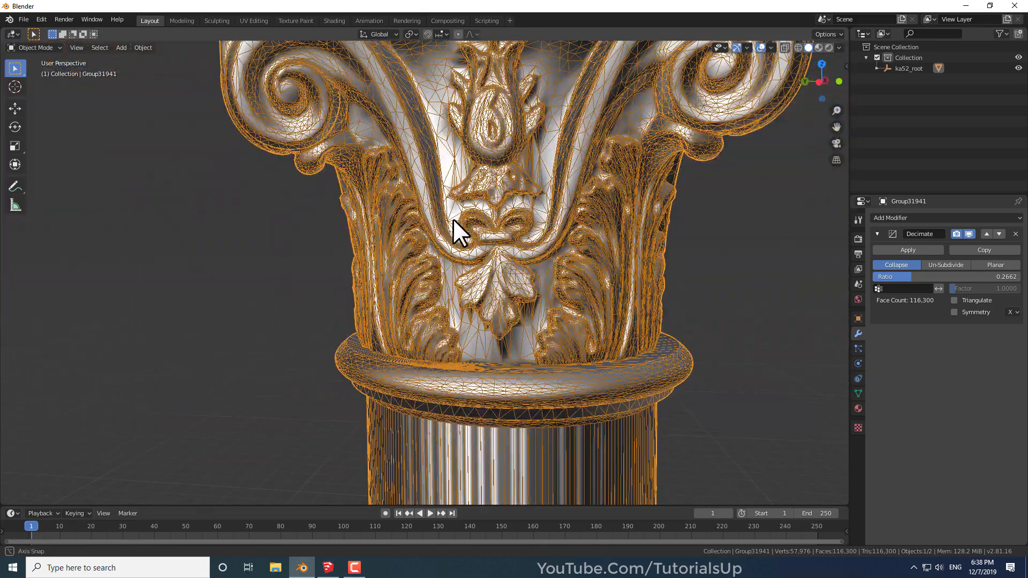
shift+middle_drag(499, 156, 490, 188)
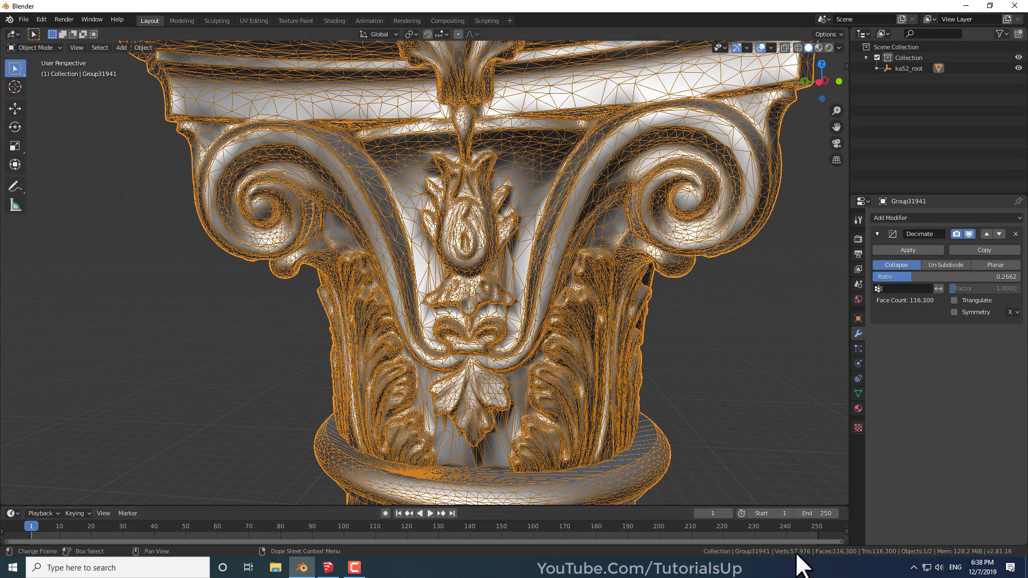
- Set the column's Decimate collapse ratio to 0.1
click(920, 275)
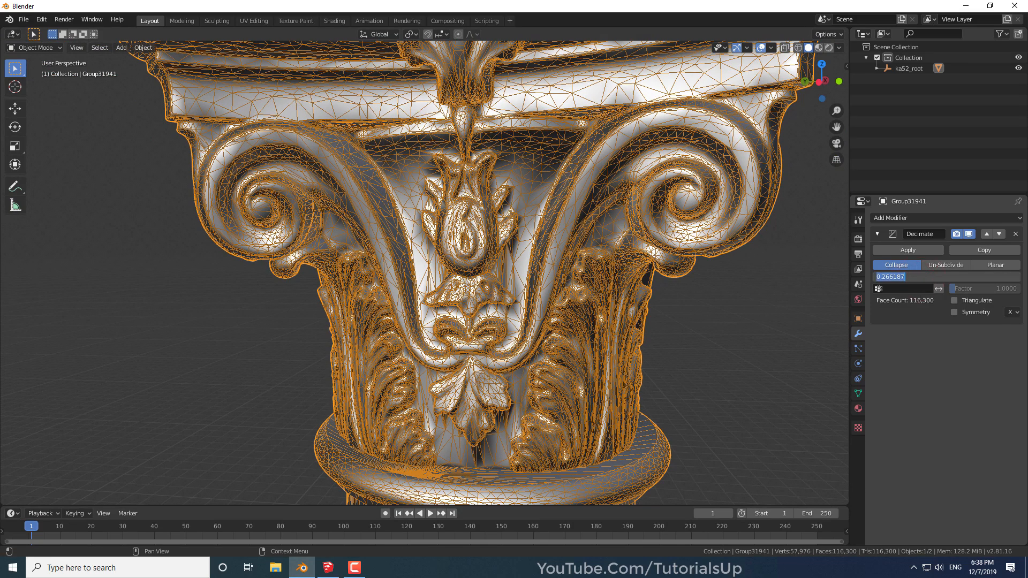
text(.1)
key(Return)
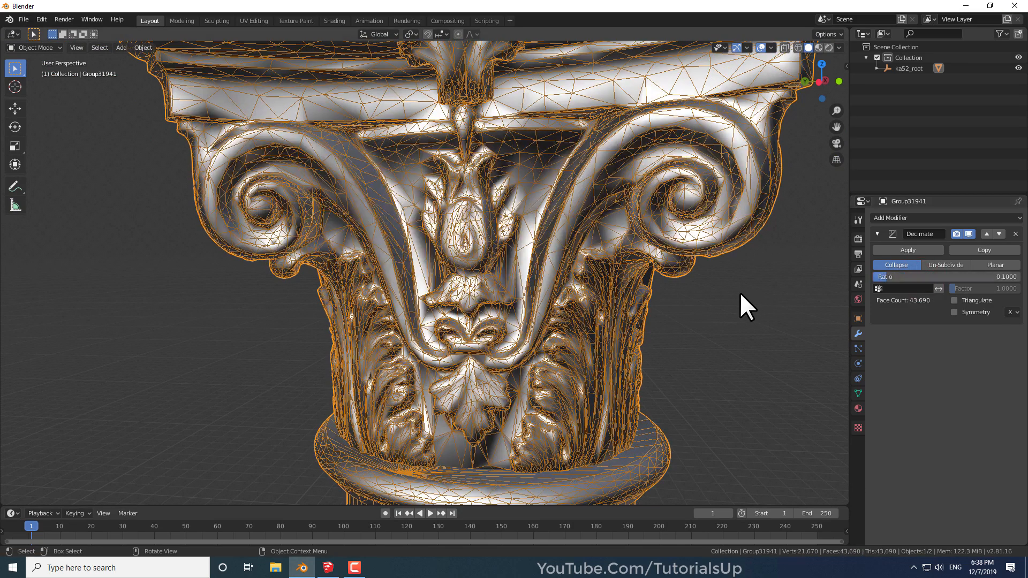
- Examine the decimated capital's ornament and mesh up close and from another angle for lost detail
scroll(508, 270, down, 2)
scroll(494, 265, down, 2)
mouse_move(496, 232)
middle_down()
mouse_move(549, 222)
mouse_move(493, 227)
mouse_move(493, 239)
middle_up()
scroll(434, 206, up, 2)
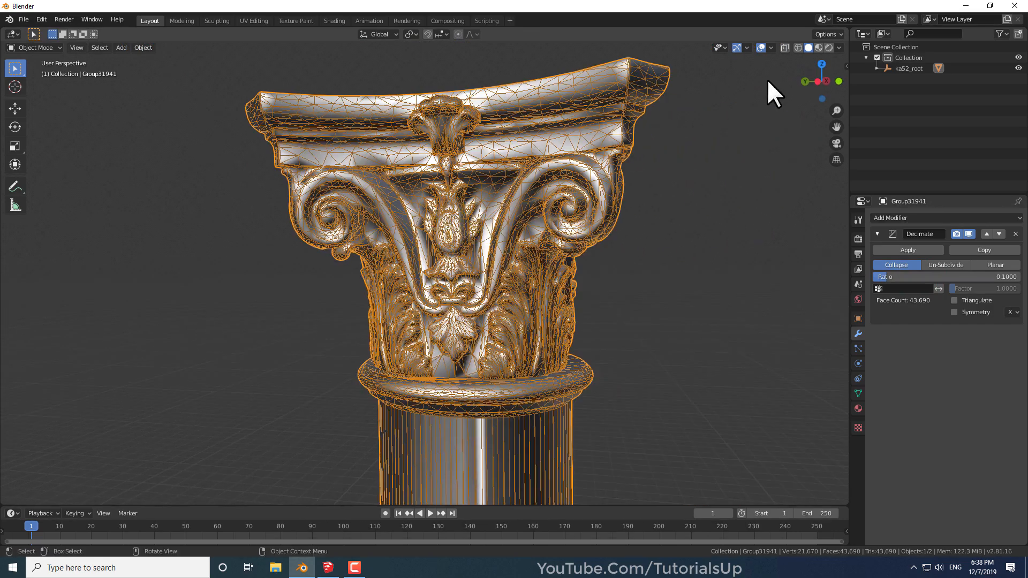
scroll(414, 198, up, 4)
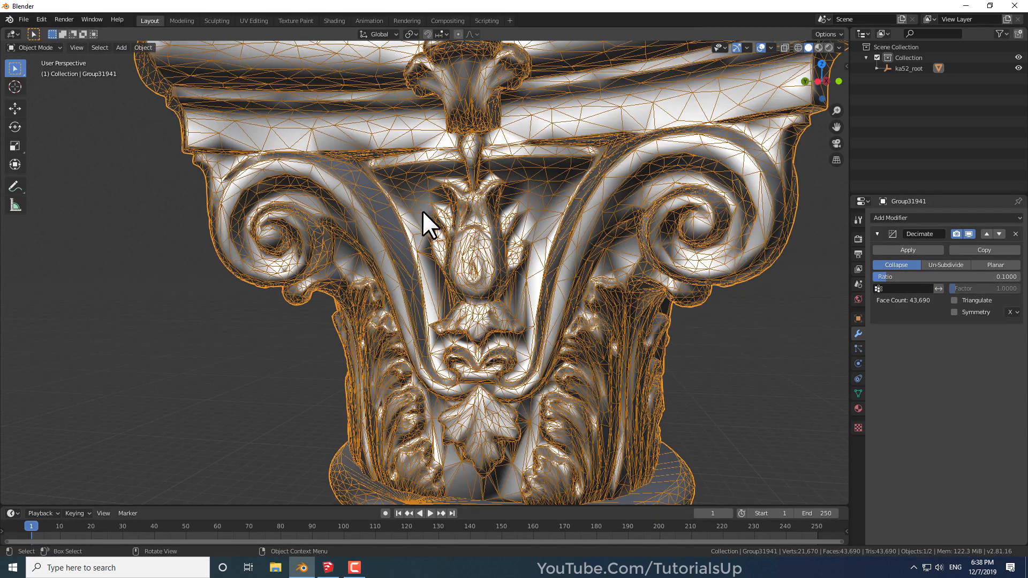
scroll(426, 220, down, 4)
scroll(435, 191, up, 4)
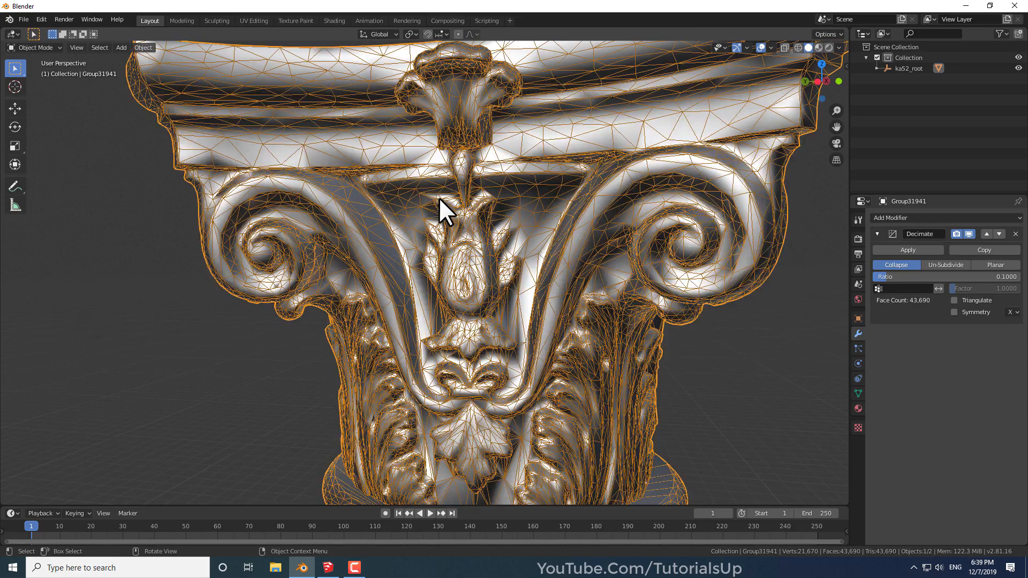
scroll(439, 198, down, 4)
middle_drag(441, 198, 529, 266)
scroll(529, 265, up, 2)
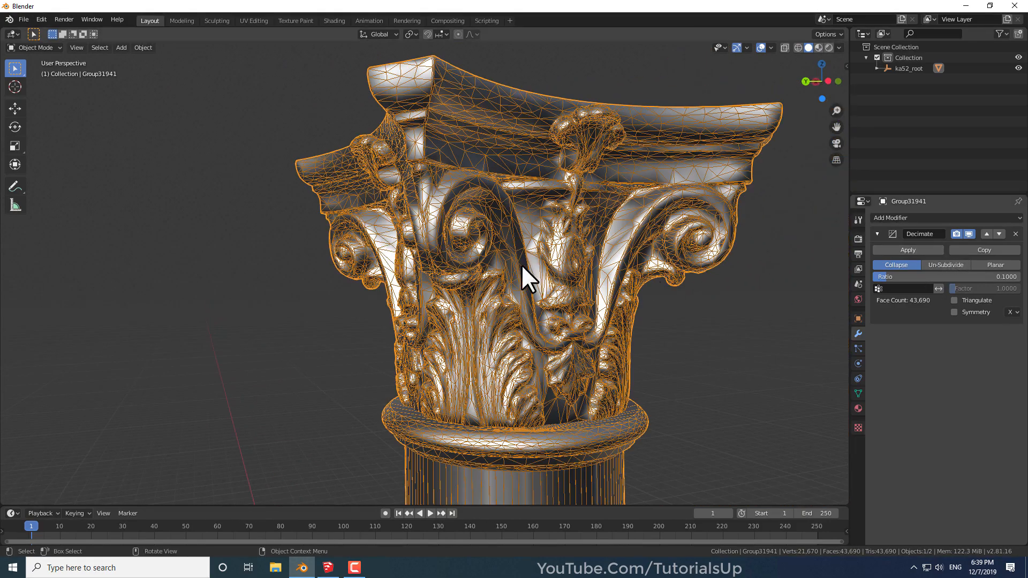
- Apply the column's Decimate modifier and turn off the viewport's wireframe overlay
click(914, 249)
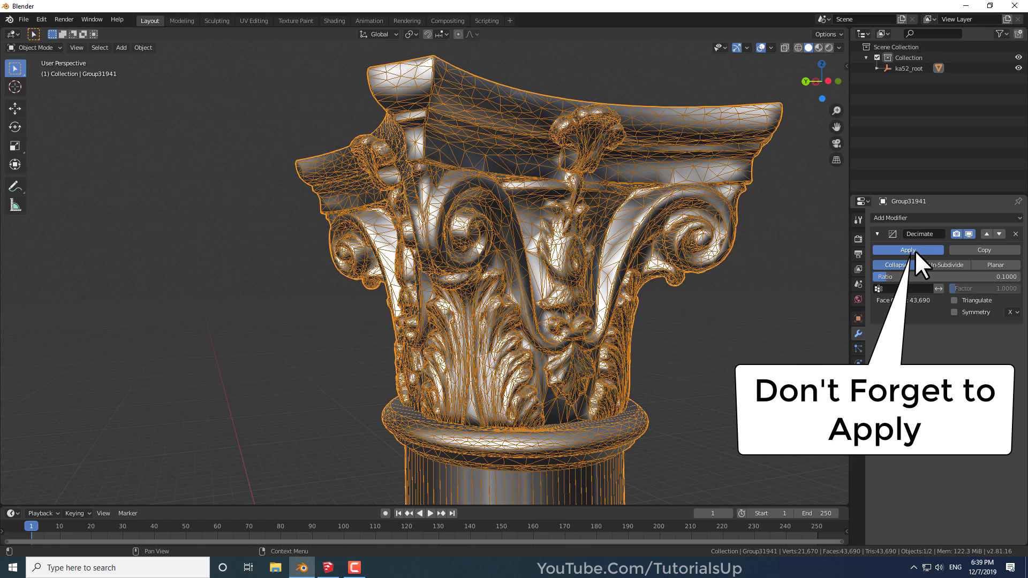
click(772, 48)
click(708, 228)
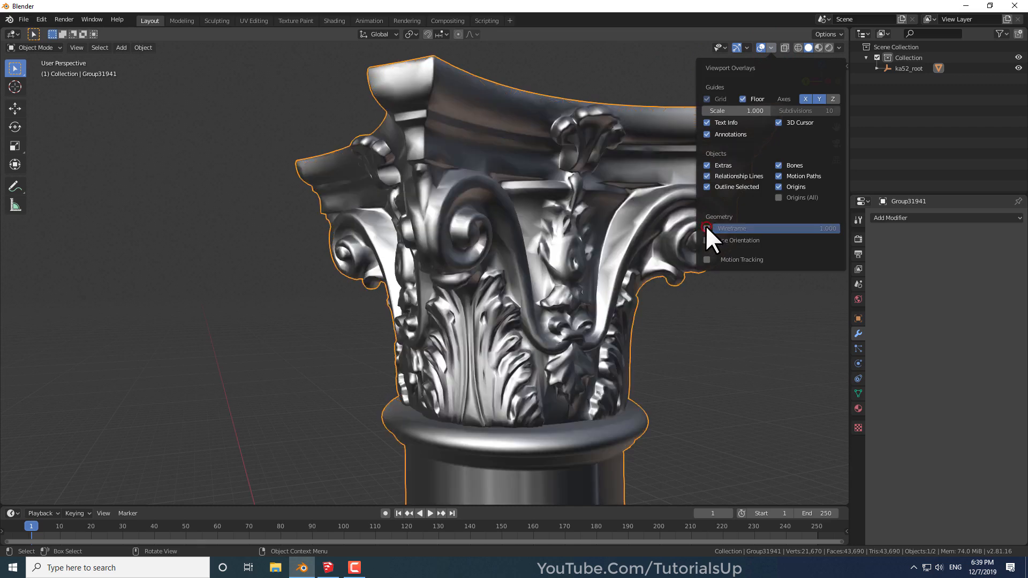
- Enable Auto Smooth normals on the column mesh with an angle of 14° and deselect the column
middle_drag(539, 253, 676, 220)
scroll(488, 168, down, 5)
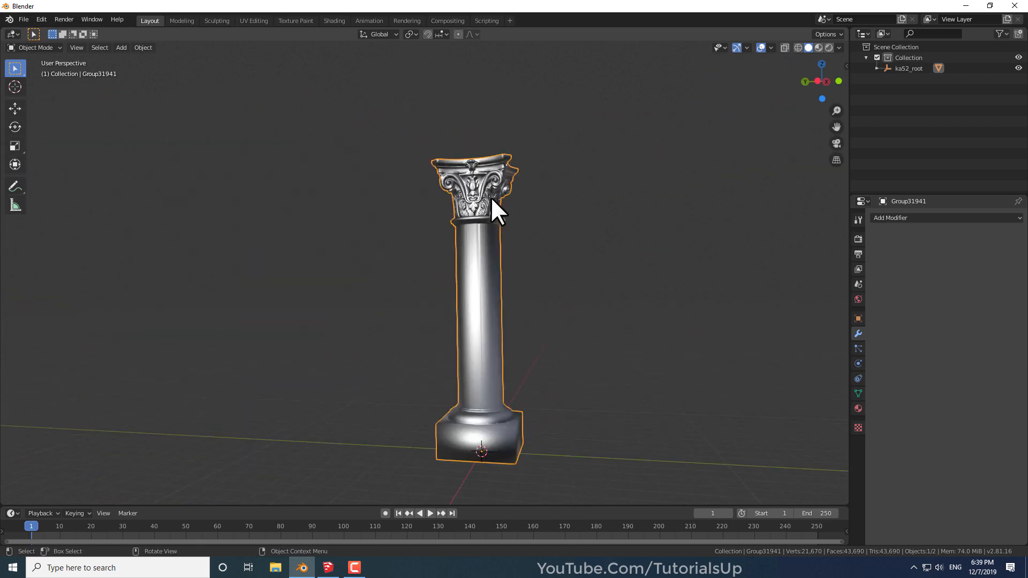
middle_drag(488, 168, 474, 259)
middle_drag(473, 343, 442, 285)
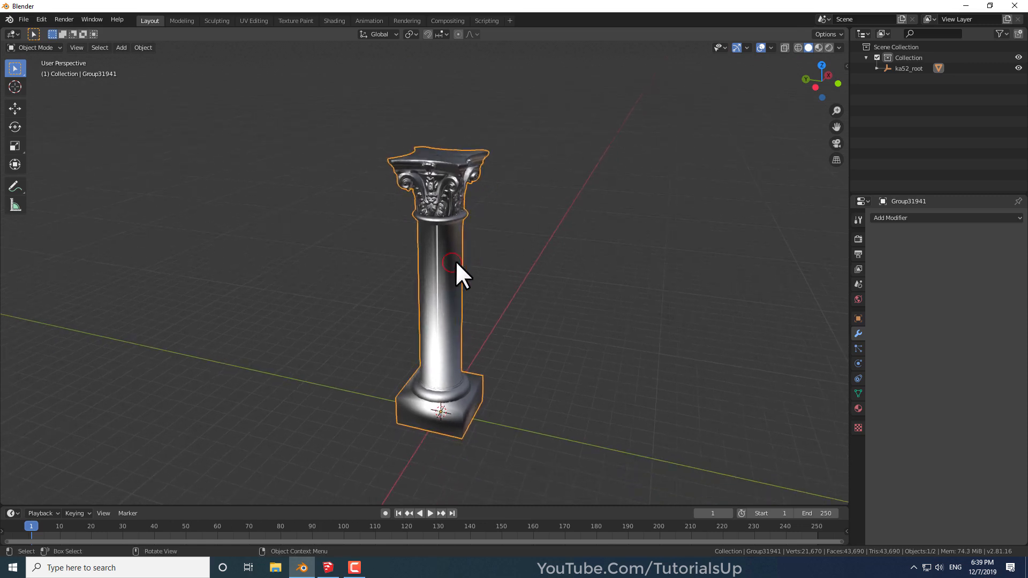
click(858, 394)
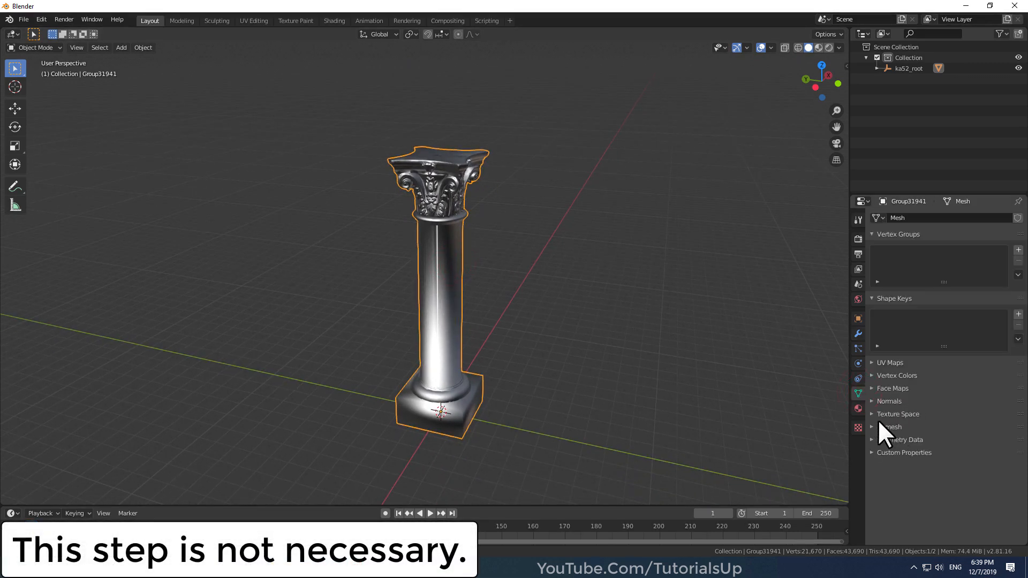
click(873, 401)
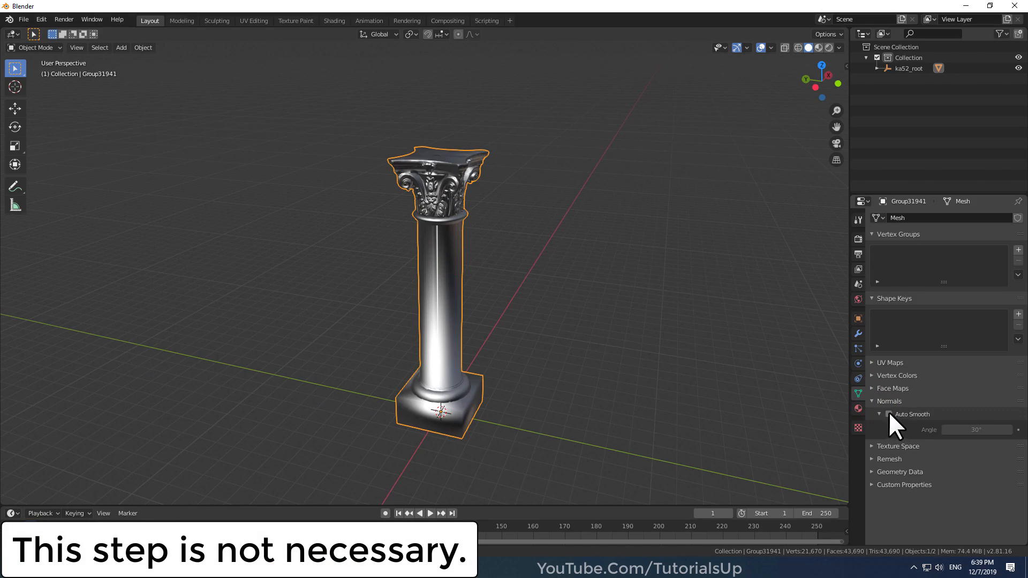
click(889, 413)
click(963, 430)
text(1)
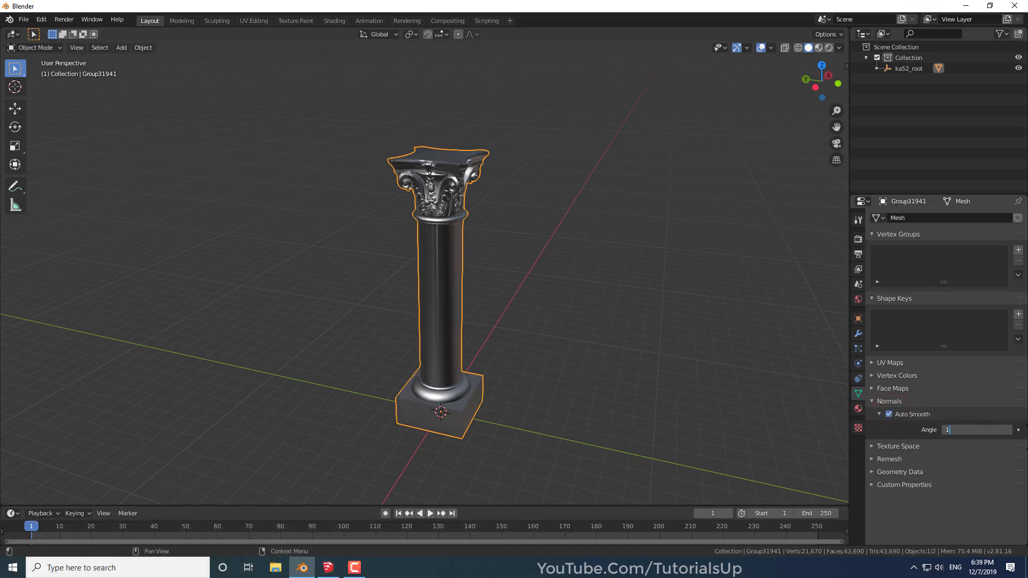
text(4)
key(Return)
click(650, 429)
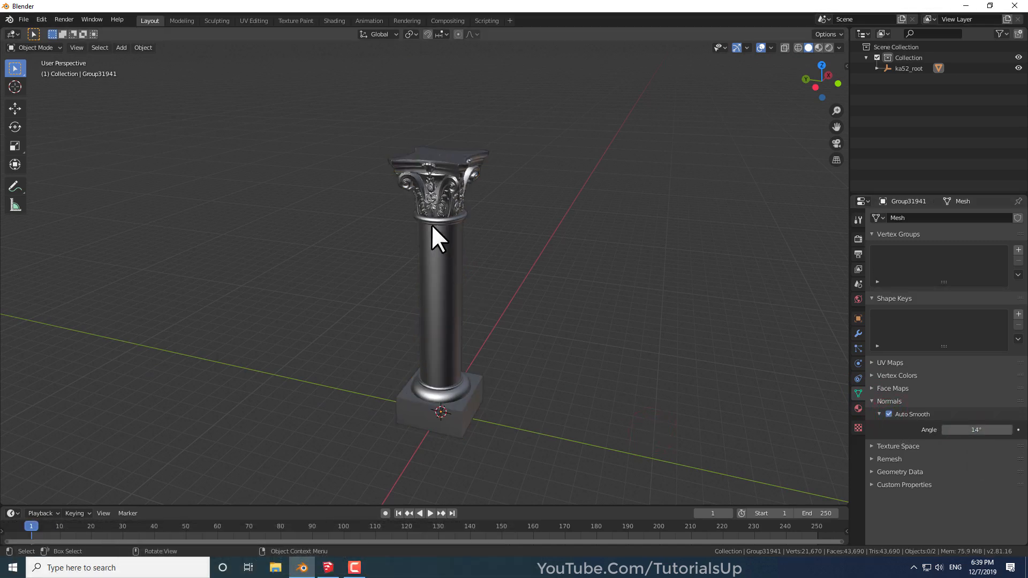
- Select the column and export it to the desktop as a COLLADA file named untitled2.dae
scroll(434, 192, up, 3)
middle_drag(441, 168, 487, 150)
scroll(455, 172, up, 2)
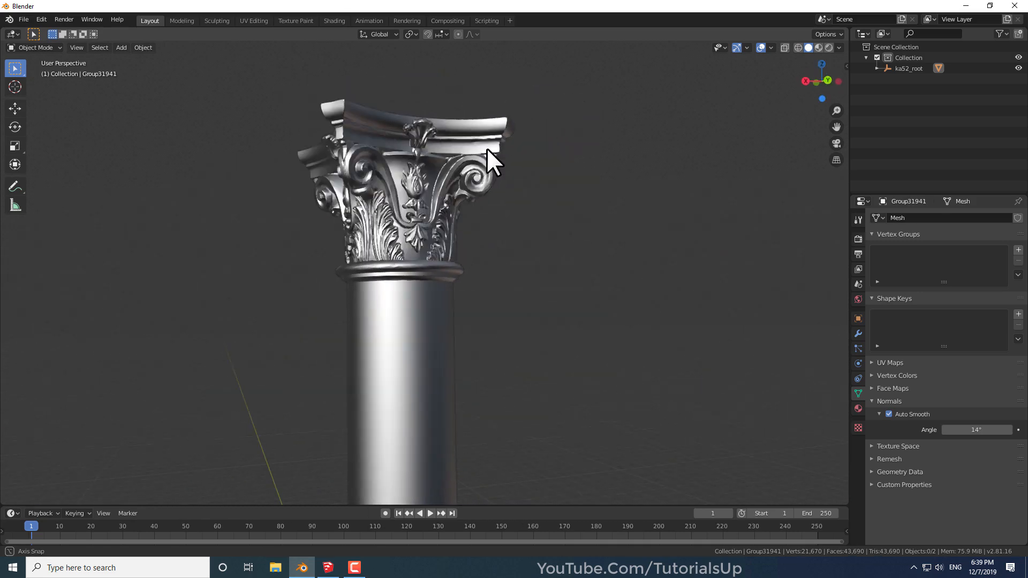
shift+middle_drag(414, 146, 416, 175)
click(425, 203)
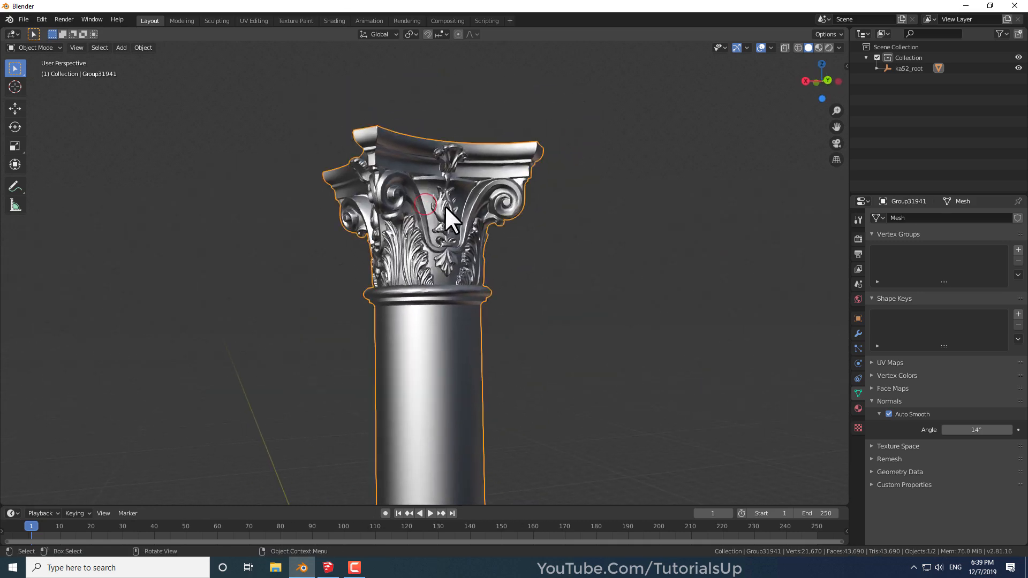
click(25, 21)
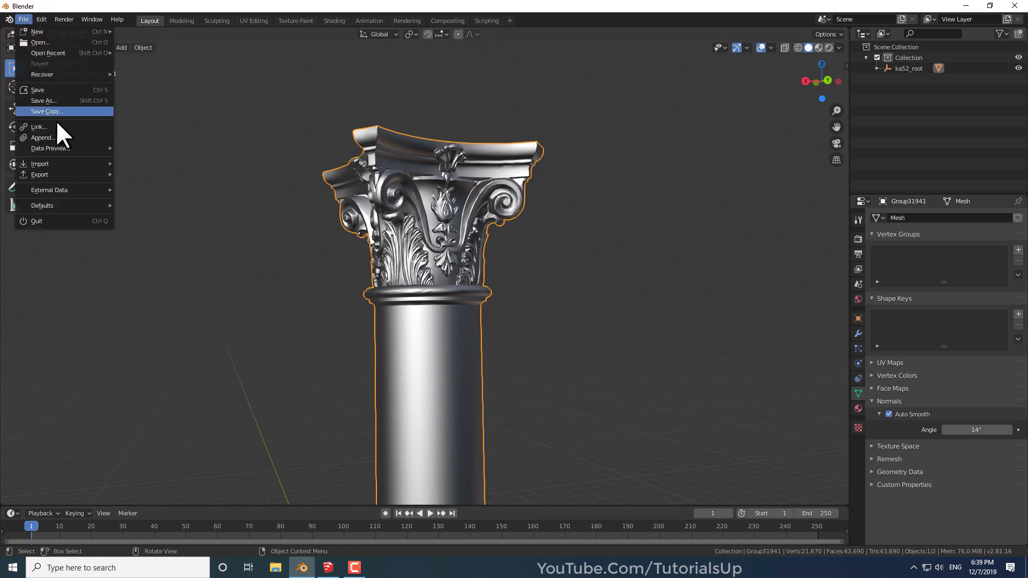
mouse_move(68, 174)
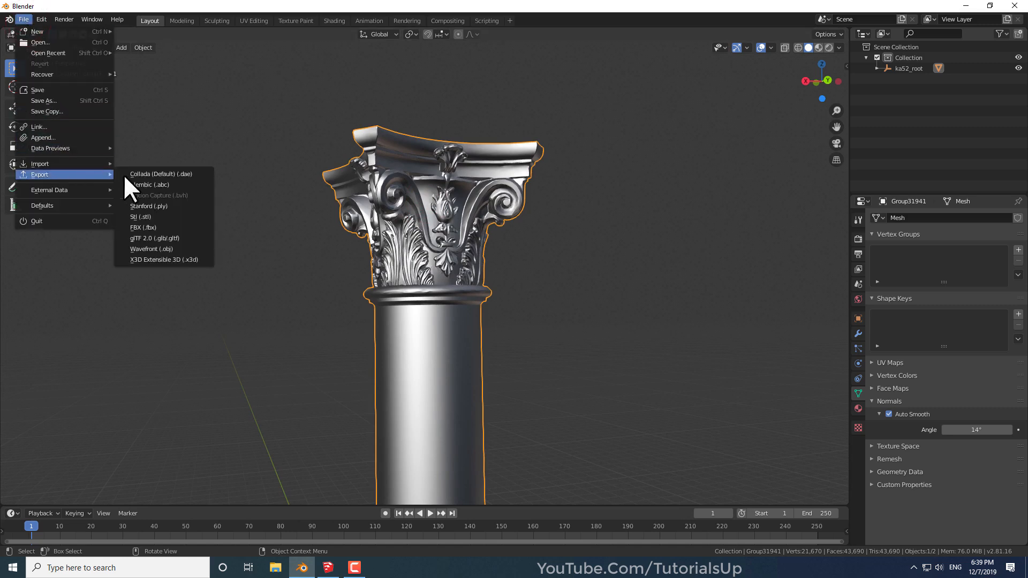
click(199, 173)
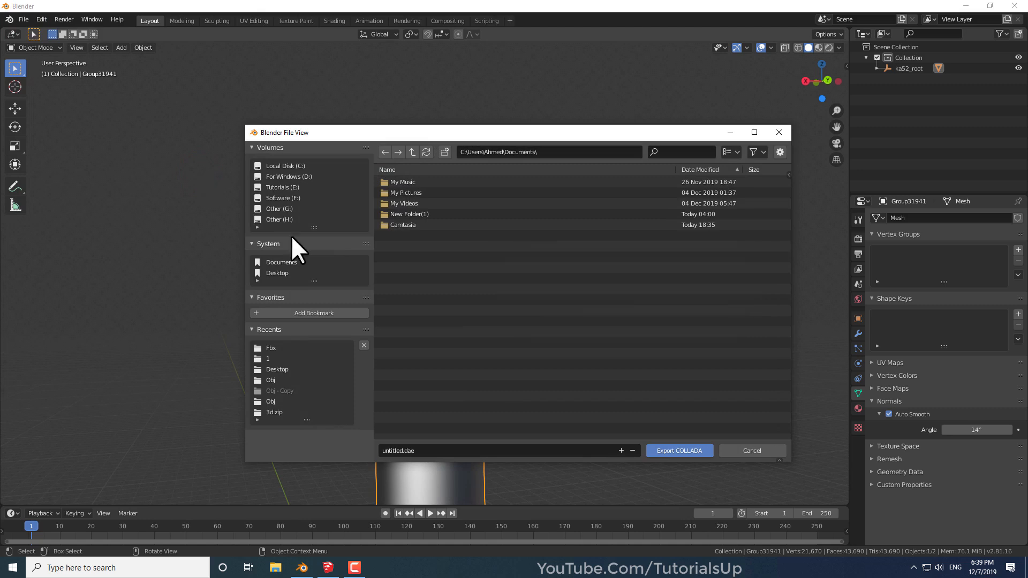
click(278, 272)
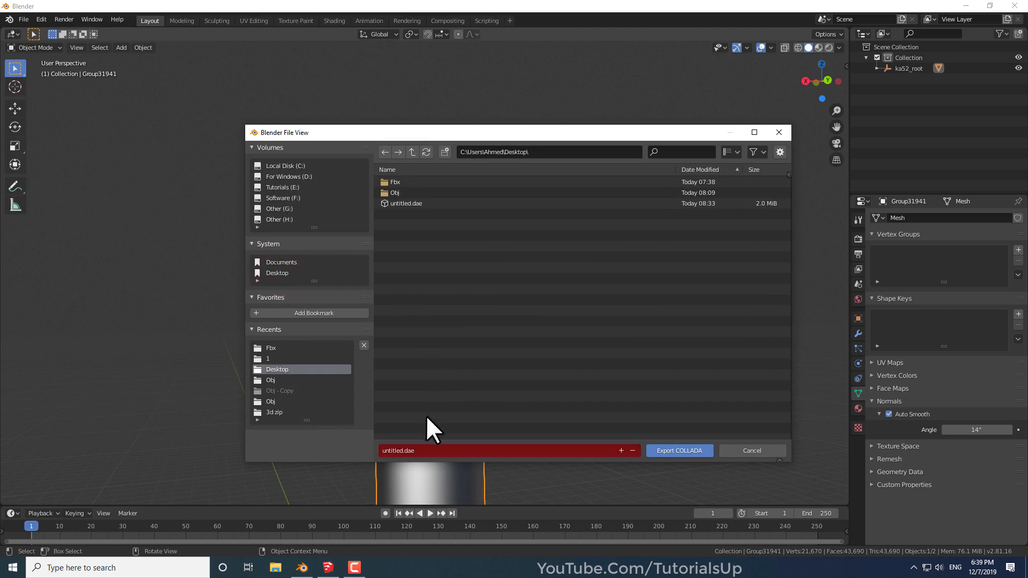
click(403, 450)
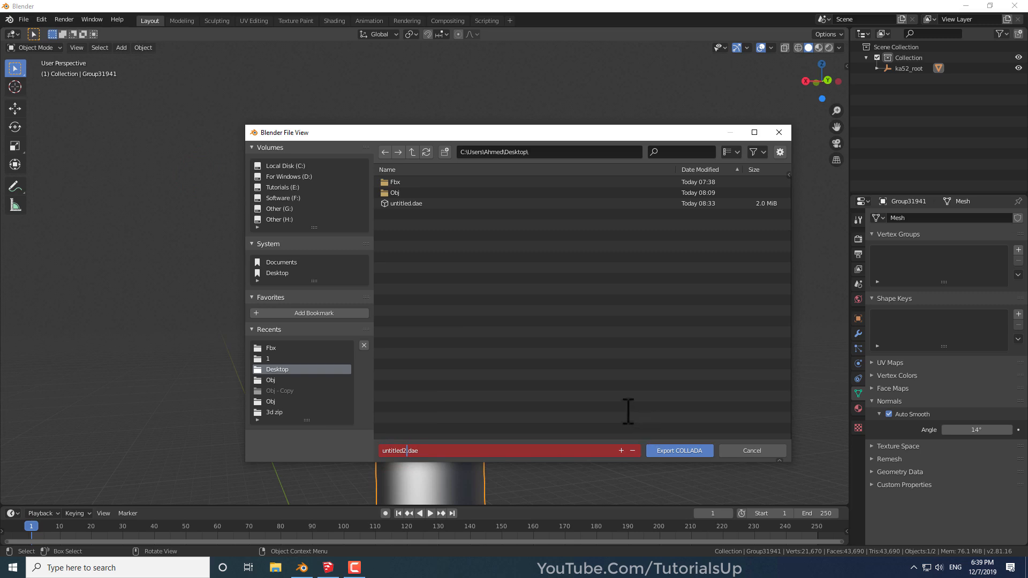
click(585, 363)
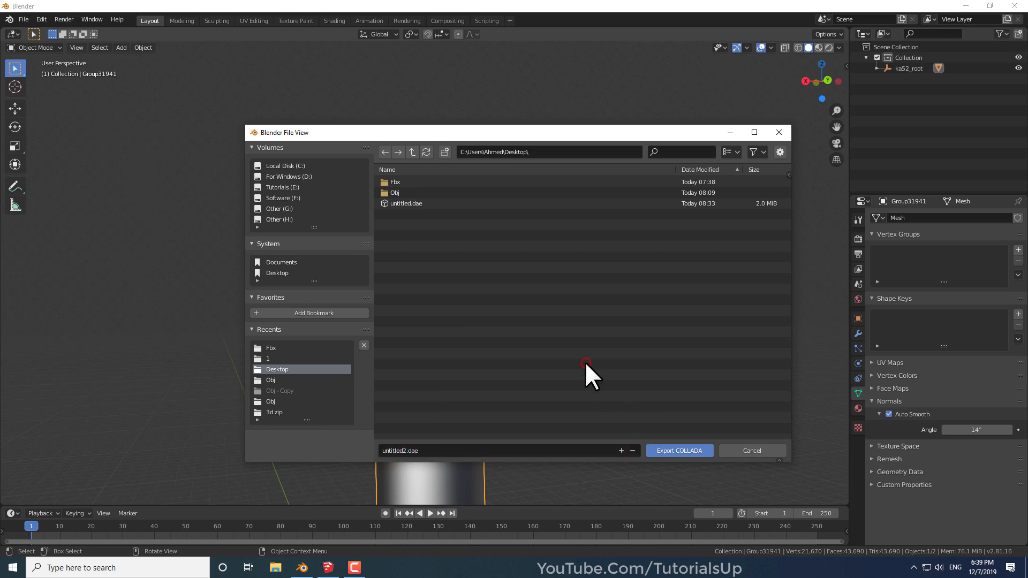
click(690, 450)
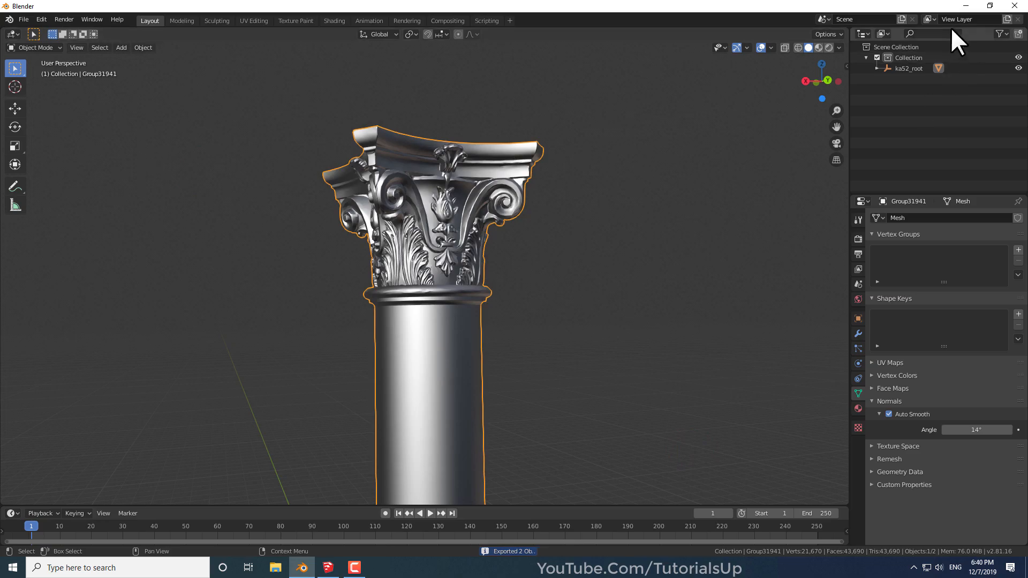
- Switch to SketchUp and delete the sofa model from the scene
click(965, 6)
click(21, 345)
click(328, 567)
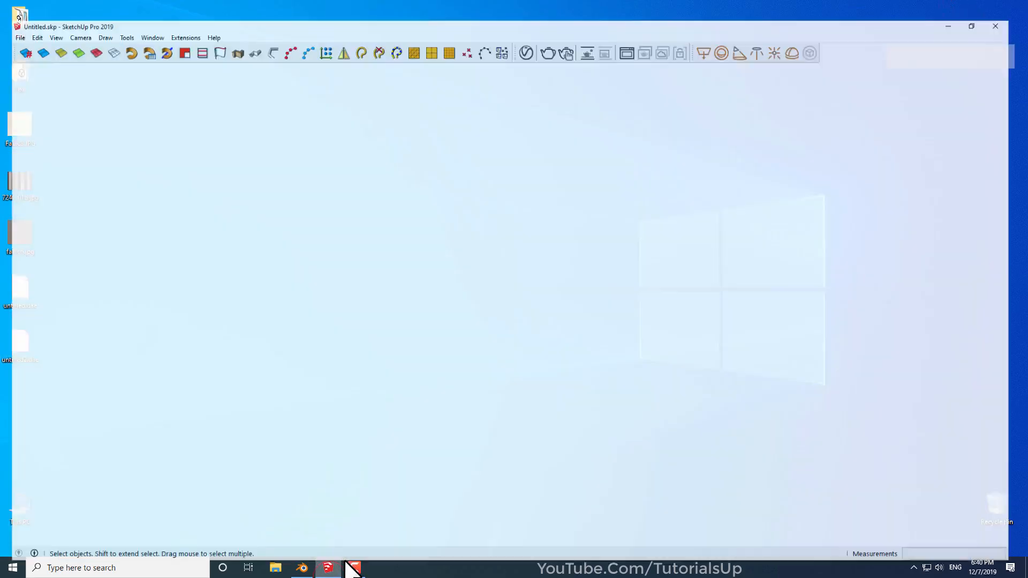
scroll(393, 451, down, 2)
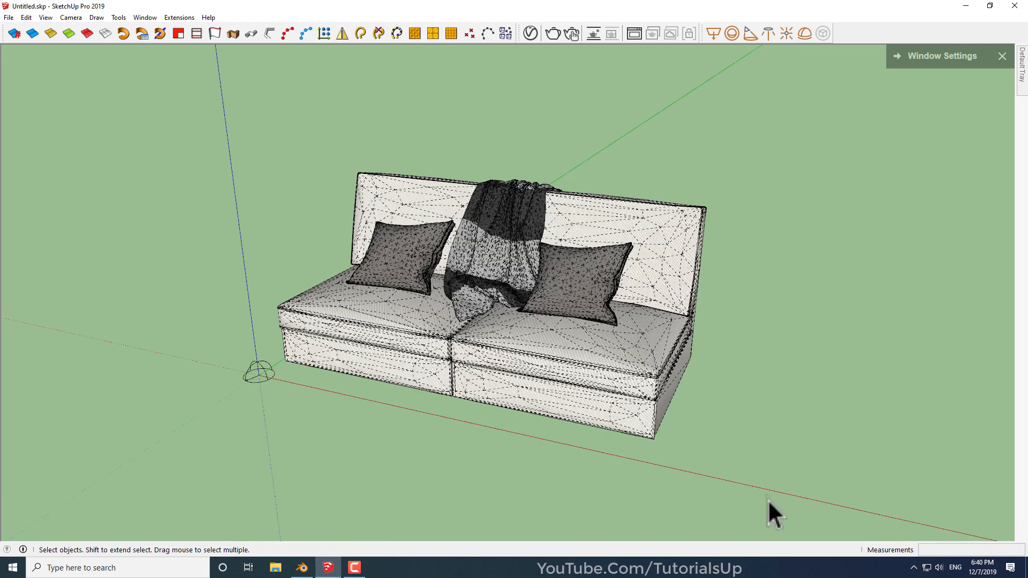
drag(278, 138, 279, 138)
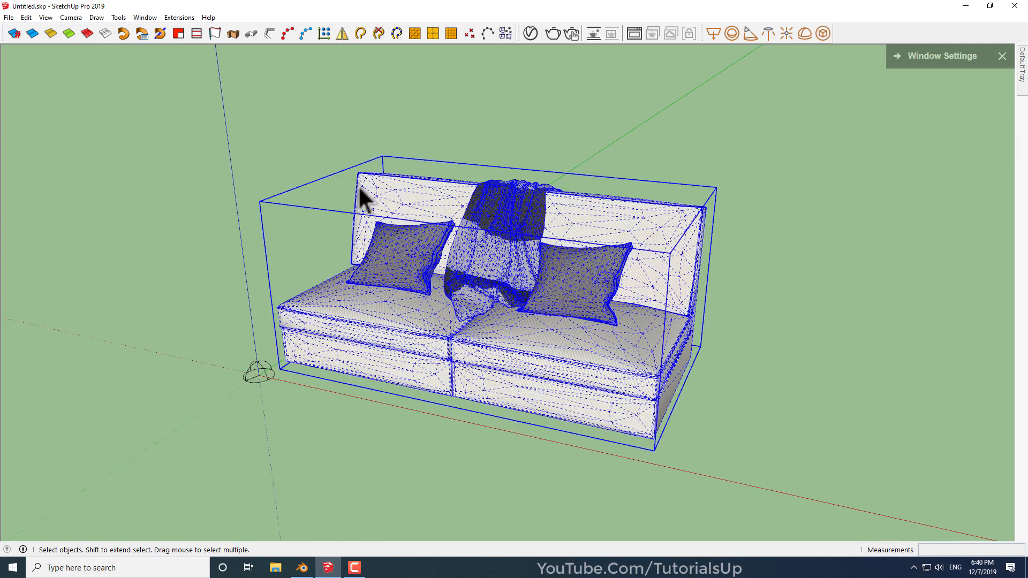
key(Delete)
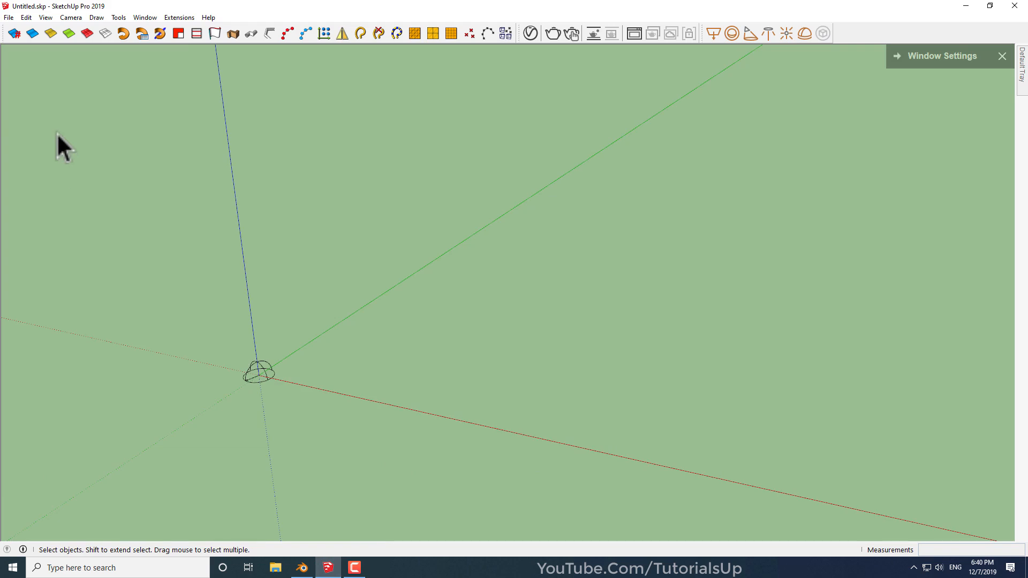
- Import untitled2.dae from the desktop with the file type set to COLLADA Files (*.dae)
click(9, 17)
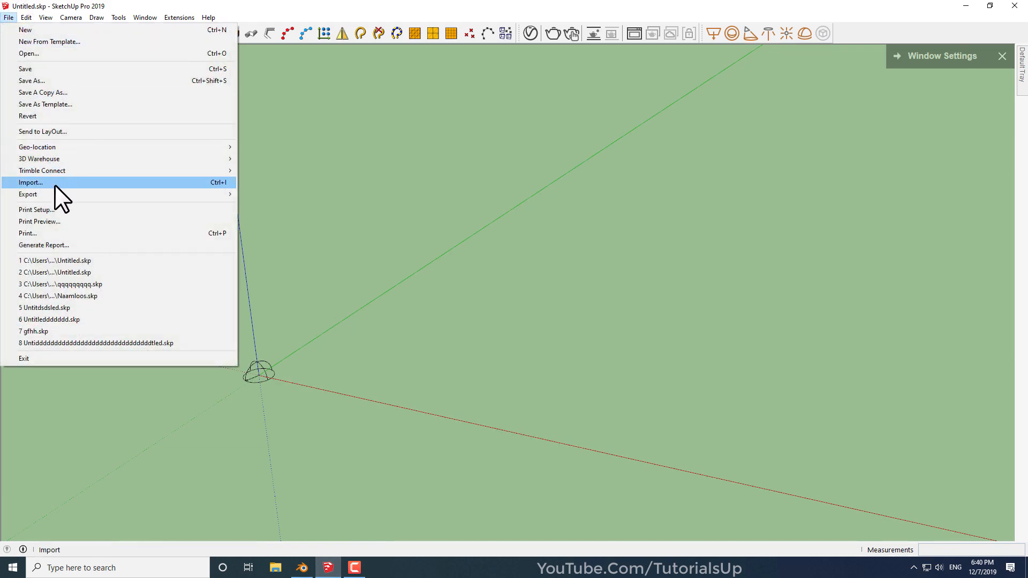
click(122, 182)
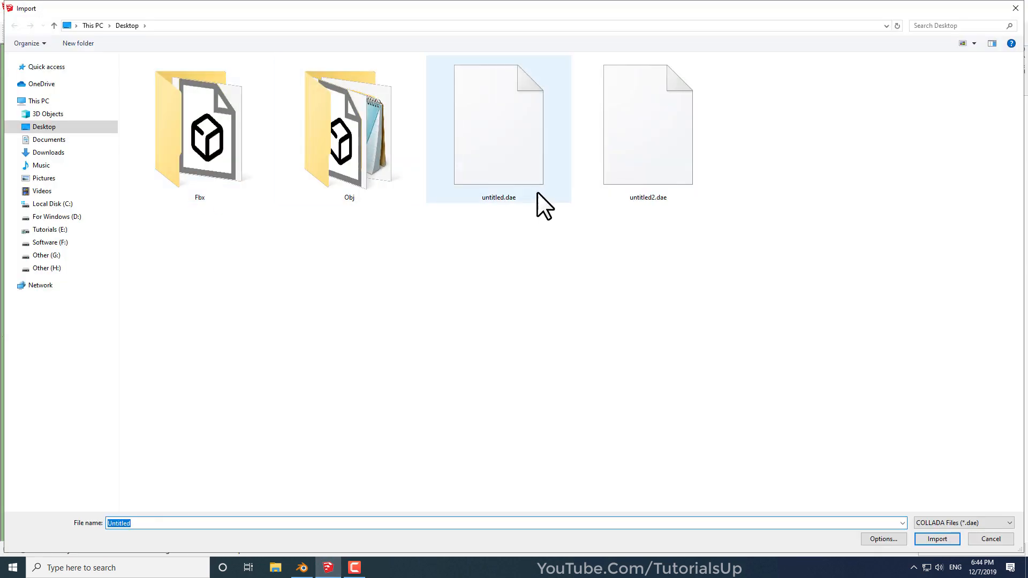
click(647, 139)
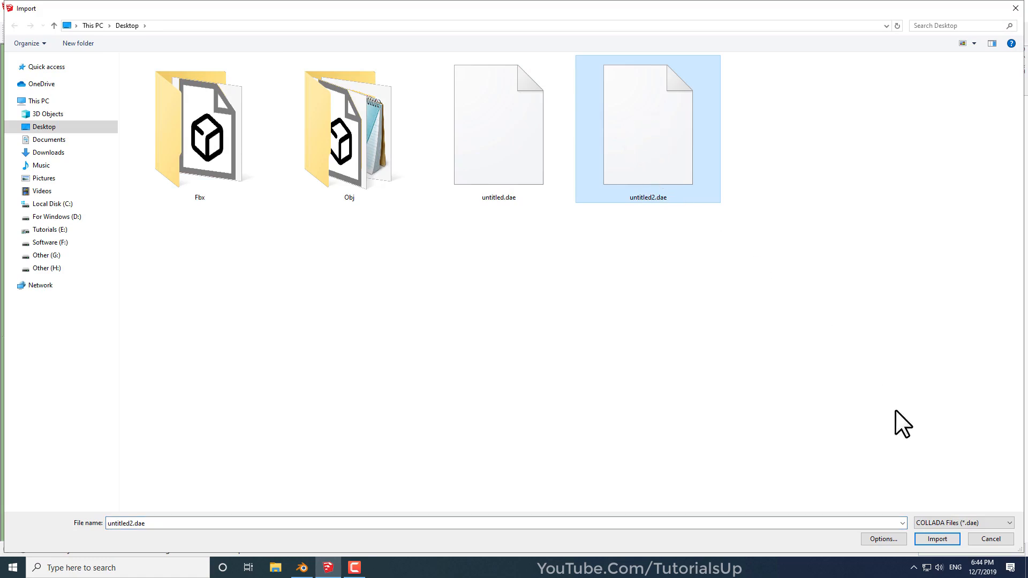
click(957, 524)
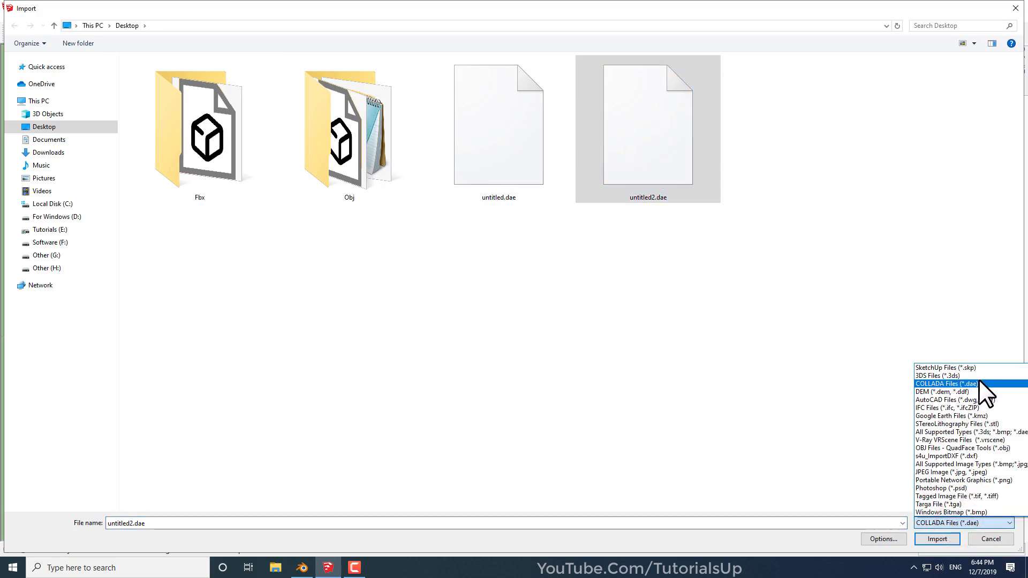
click(980, 383)
click(655, 172)
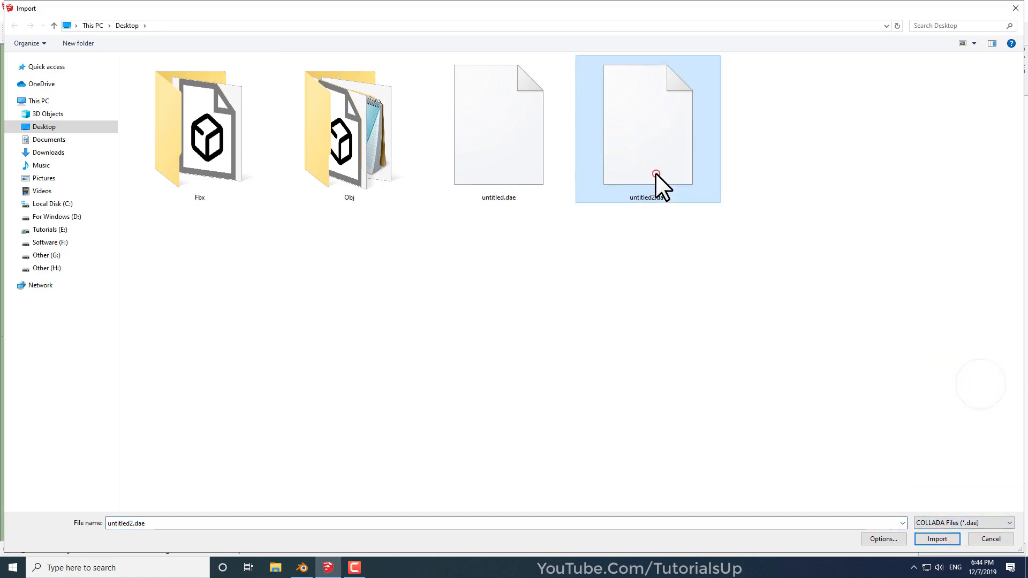
click(934, 539)
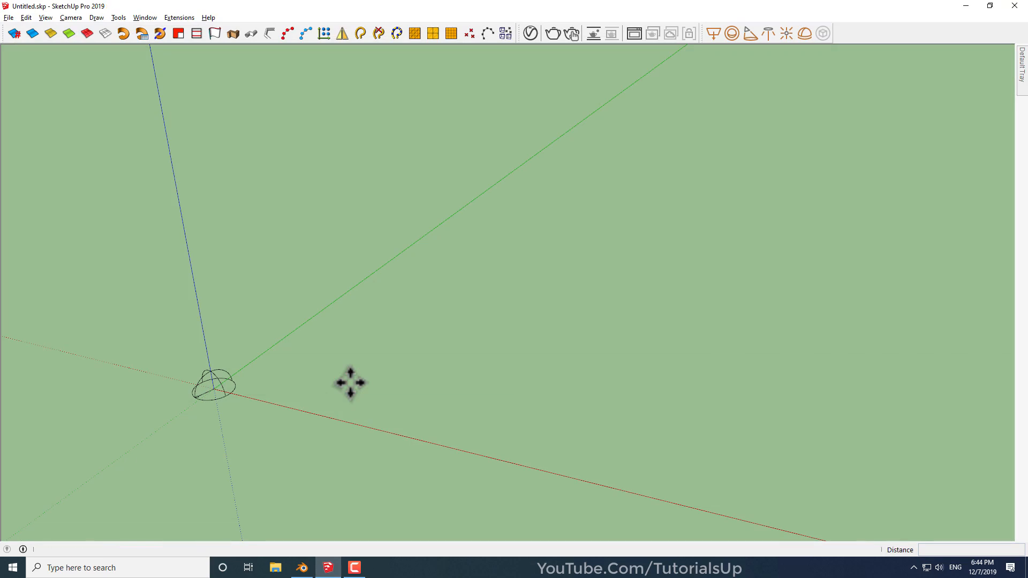
- Place the imported column near the origin, move it, and deselect it
click(342, 401)
middle_drag(340, 406, 246, 463)
click(239, 346)
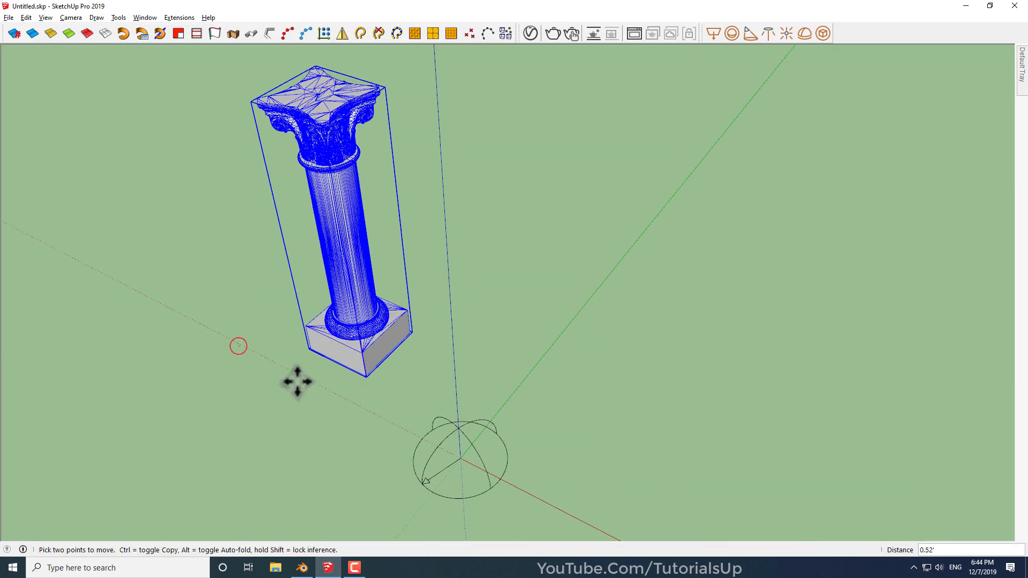
click(440, 437)
scroll(332, 287, down, 1)
scroll(739, 376, up, 1)
key(space)
click(809, 387)
- Soften the column's edges with an angle between normals of about 72.1 degrees
scroll(598, 213, up, 1)
scroll(599, 213, up, 1)
scroll(474, 169, up, 1)
middle_drag(474, 170, 513, 80)
scroll(485, 169, up, 1)
middle_drag(485, 161, 448, 263)
scroll(448, 264, down, 2)
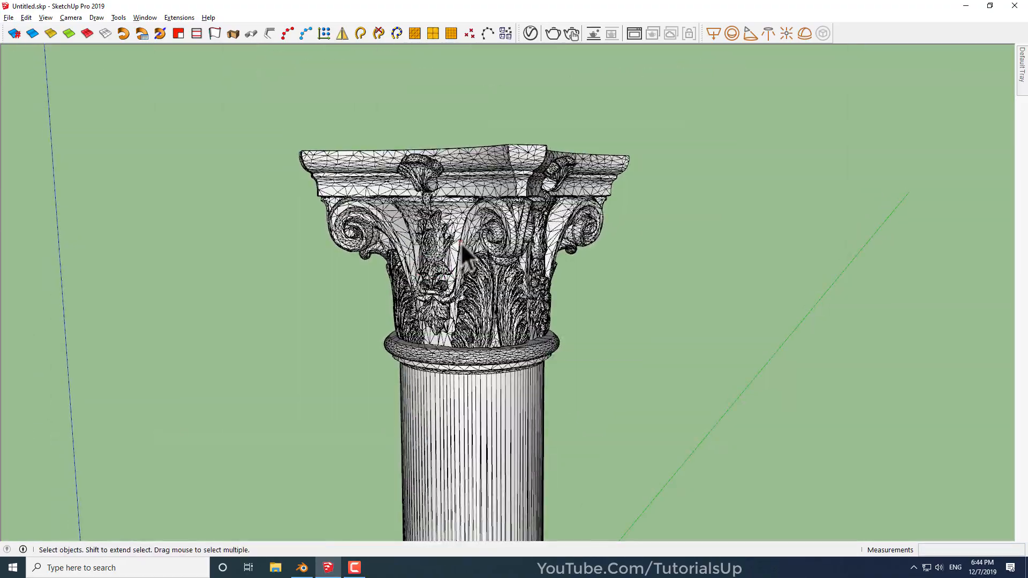
click(460, 242)
mouse_move(1024, 95)
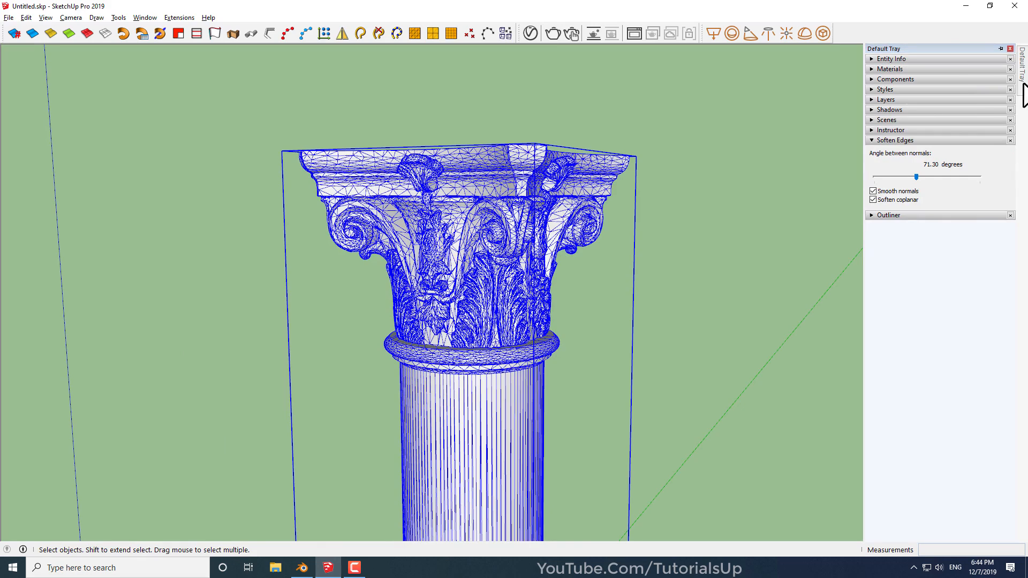
click(916, 175)
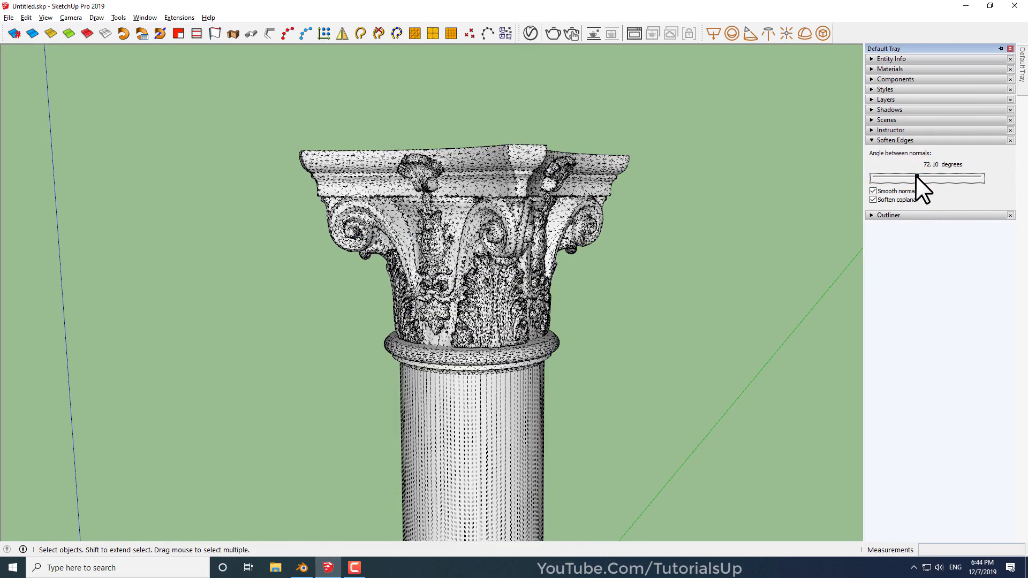
- Deselect the softened column and start an interactive V-Ray render of its upper part
click(795, 194)
scroll(500, 190, down, 8)
middle_drag(500, 182, 493, 305)
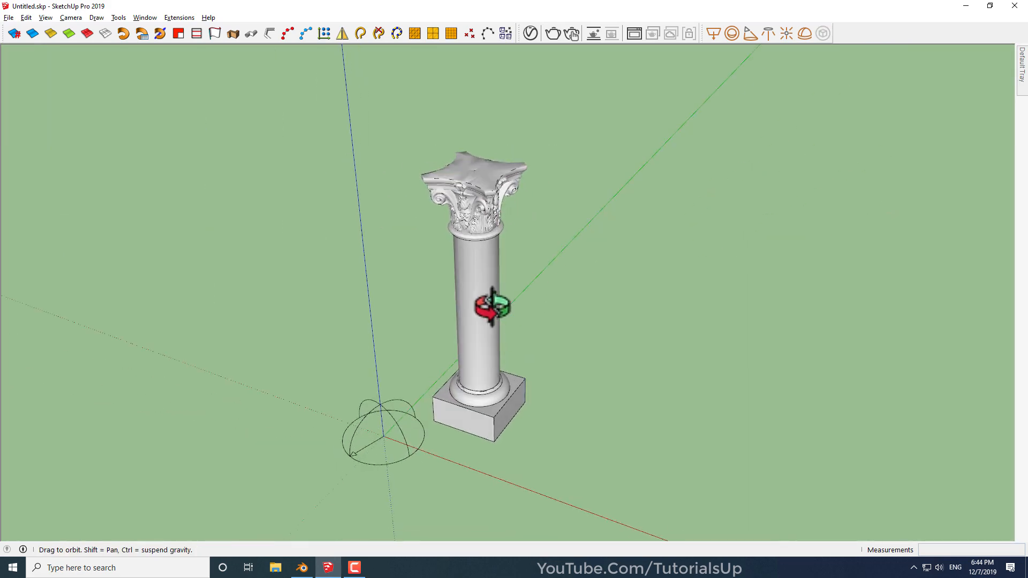
scroll(516, 107, up, 4)
middle_drag(493, 177, 615, 65)
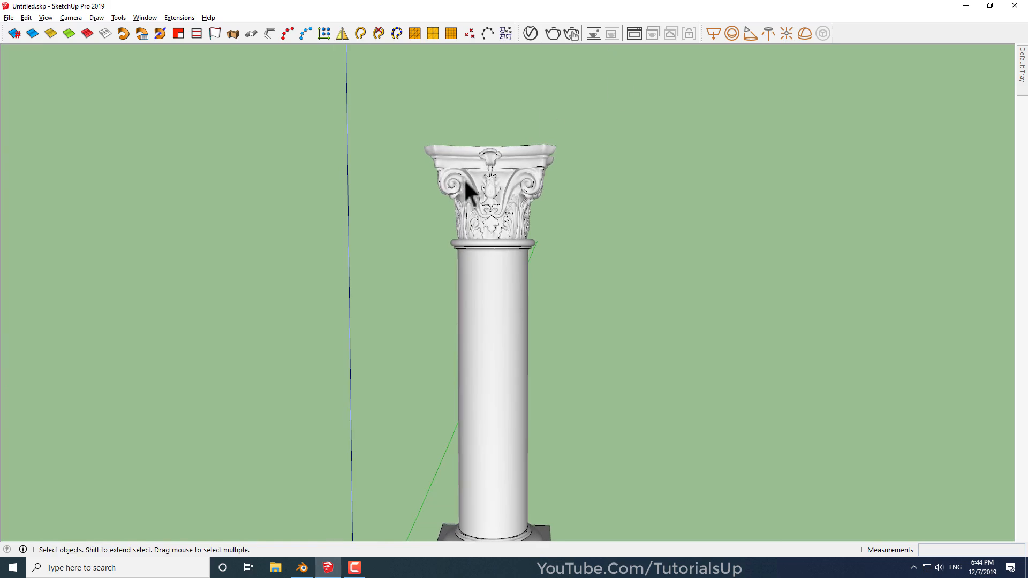
scroll(466, 190, up, 2)
click(573, 34)
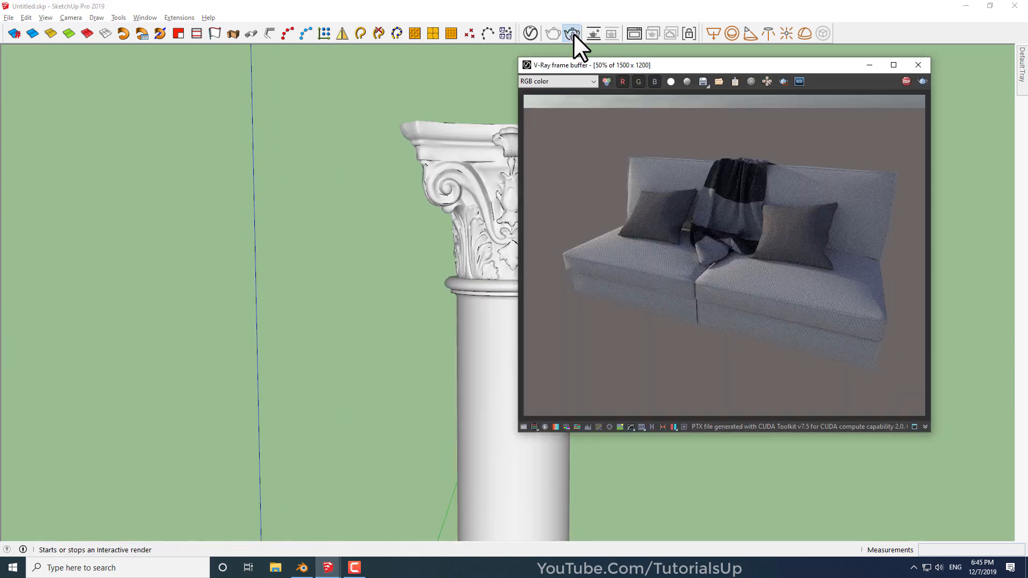
- Inspect the carved capital's scrolls, leaves and edges from several angles, comparing the model with the interactive render
mouse_move(499, 223)
middle_down()
mouse_move(534, 234)
mouse_move(386, 231)
mouse_move(645, 224)
mouse_move(562, 225)
mouse_move(447, 171)
middle_up()
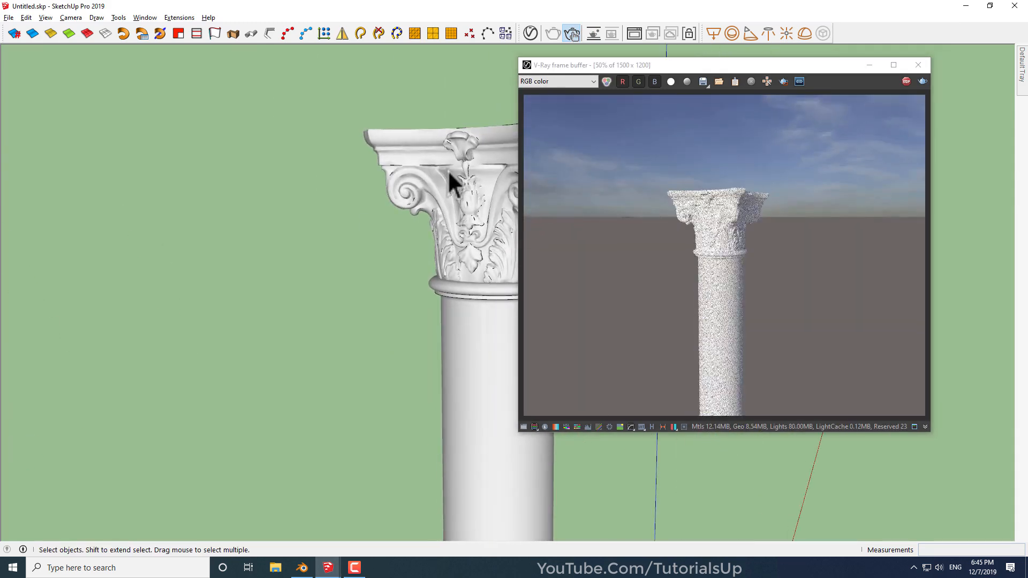
scroll(460, 169, up, 4)
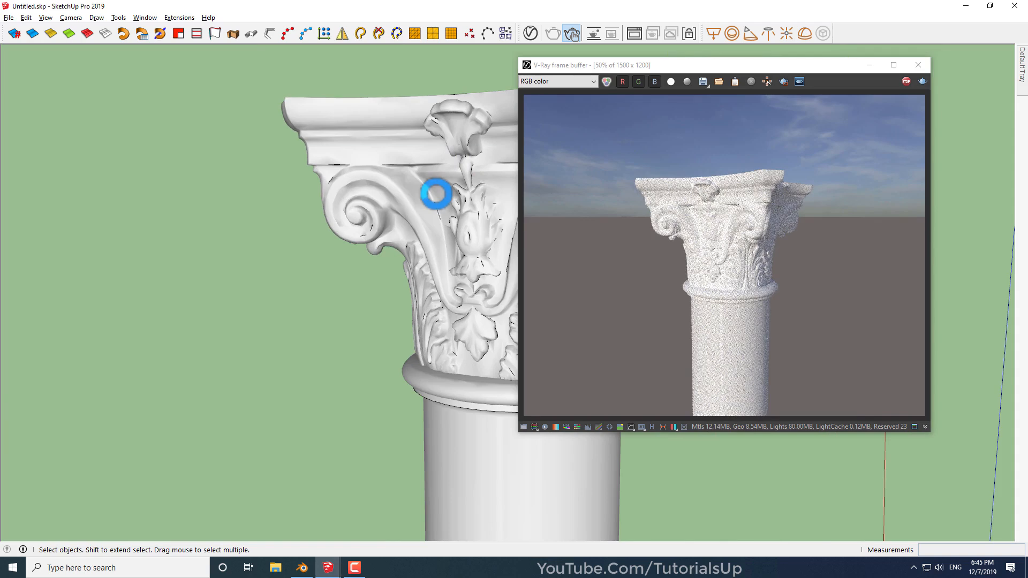
scroll(435, 193, up, 5)
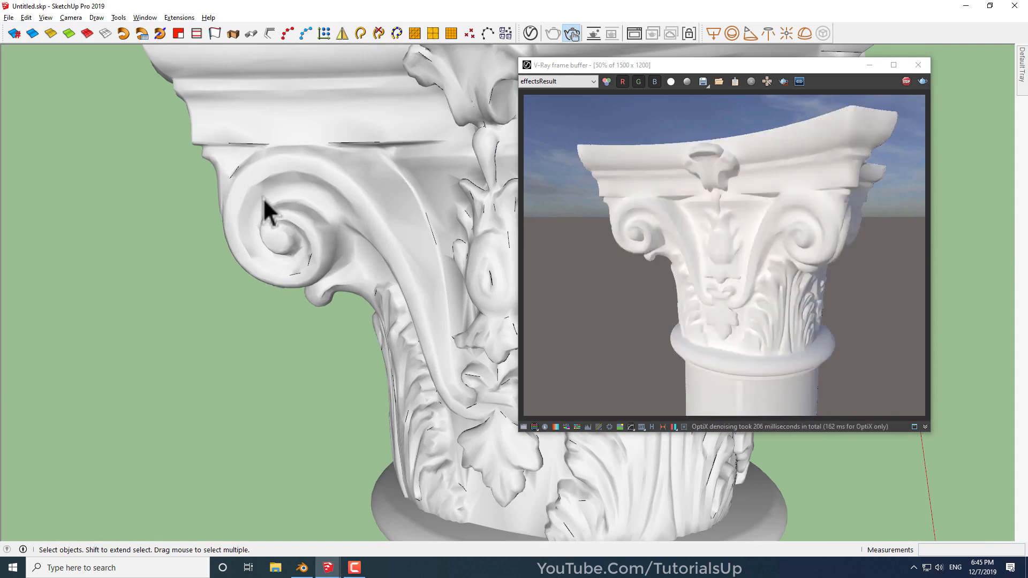
mouse_move(307, 195)
middle_down()
mouse_move(298, 195)
mouse_move(491, 169)
mouse_move(396, 182)
mouse_move(440, 188)
mouse_move(481, 177)
middle_up()
scroll(121, 220, down, 4)
scroll(427, 216, up, 2)
scroll(427, 215, up, 1)
scroll(230, 365, down, 3)
scroll(383, 295, up, 2)
scroll(390, 308, up, 2)
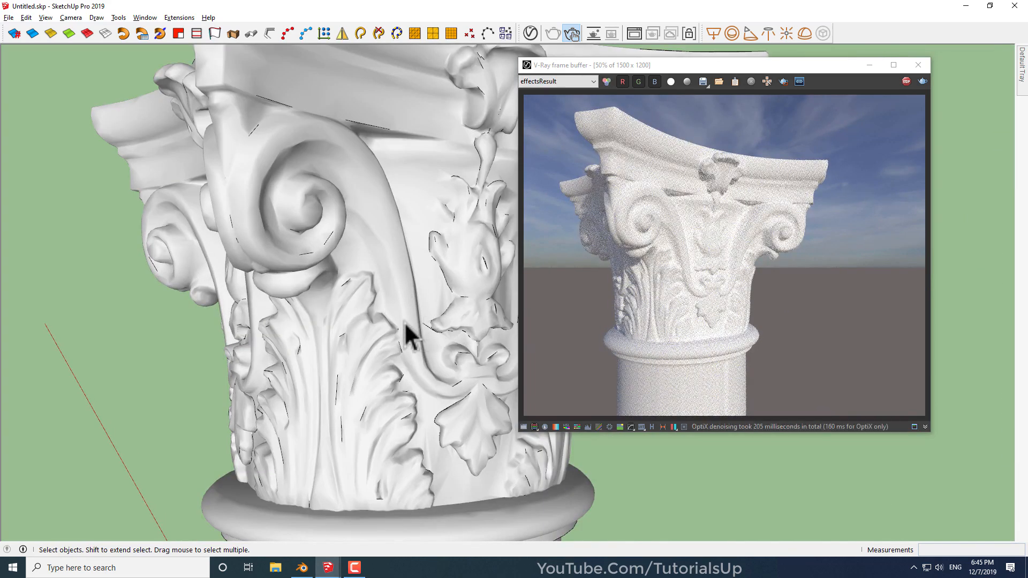
mouse_move(390, 321)
middle_down()
mouse_move(130, 335)
mouse_move(100, 240)
middle_up()
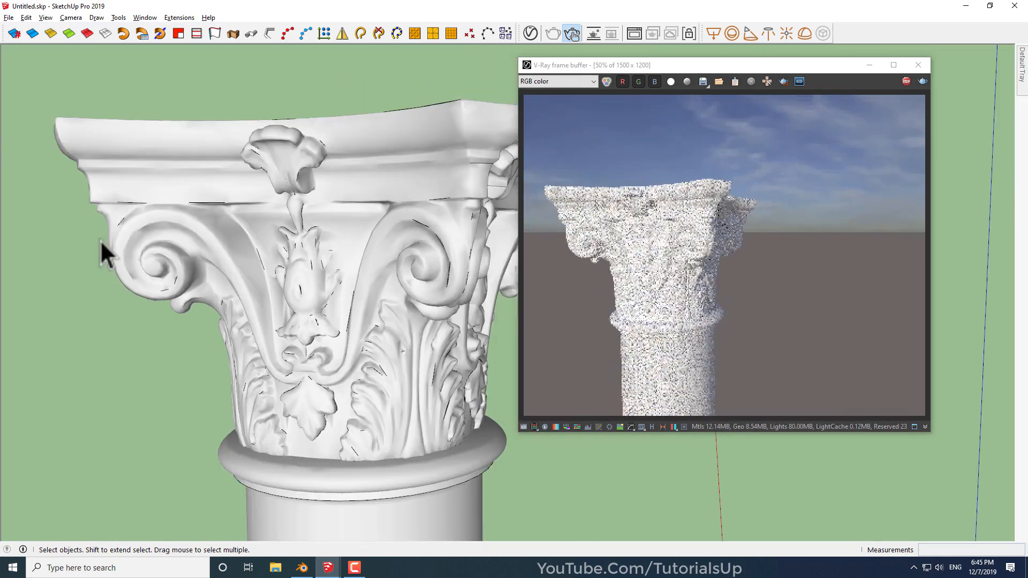
scroll(91, 229, up, 2)
scroll(270, 210, up, 4)
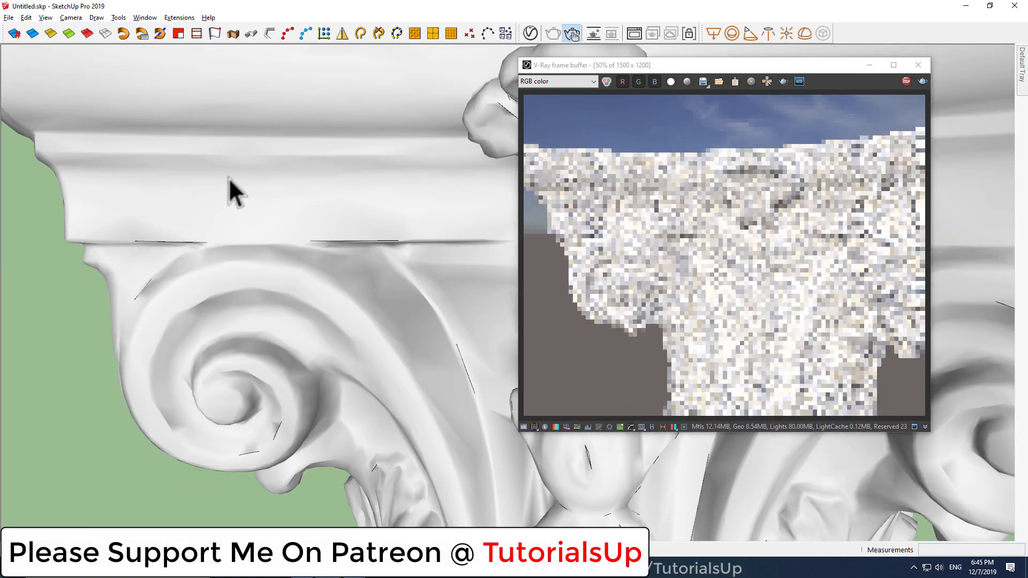
scroll(221, 182, up, 2)
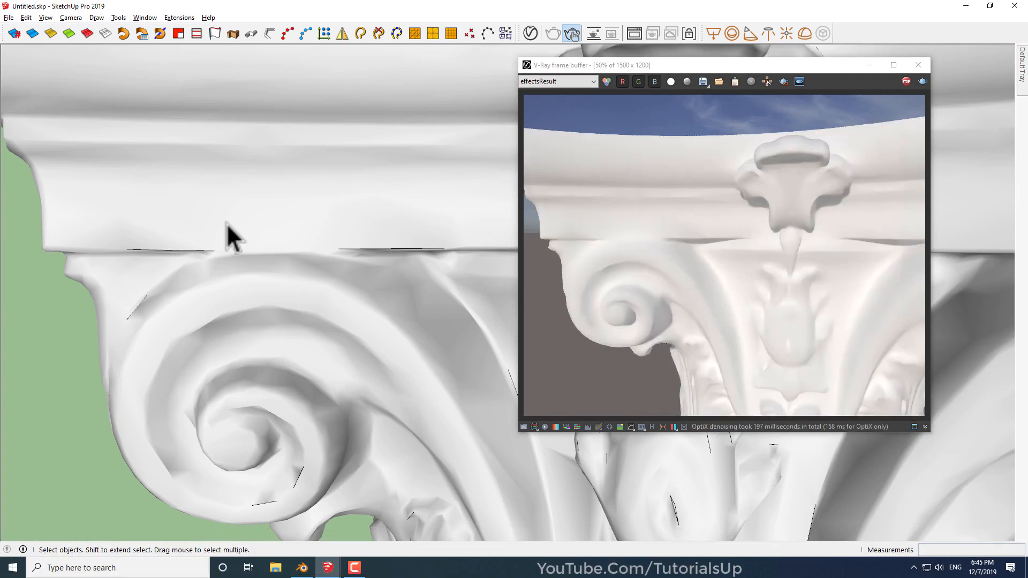
scroll(297, 214, down, 5)
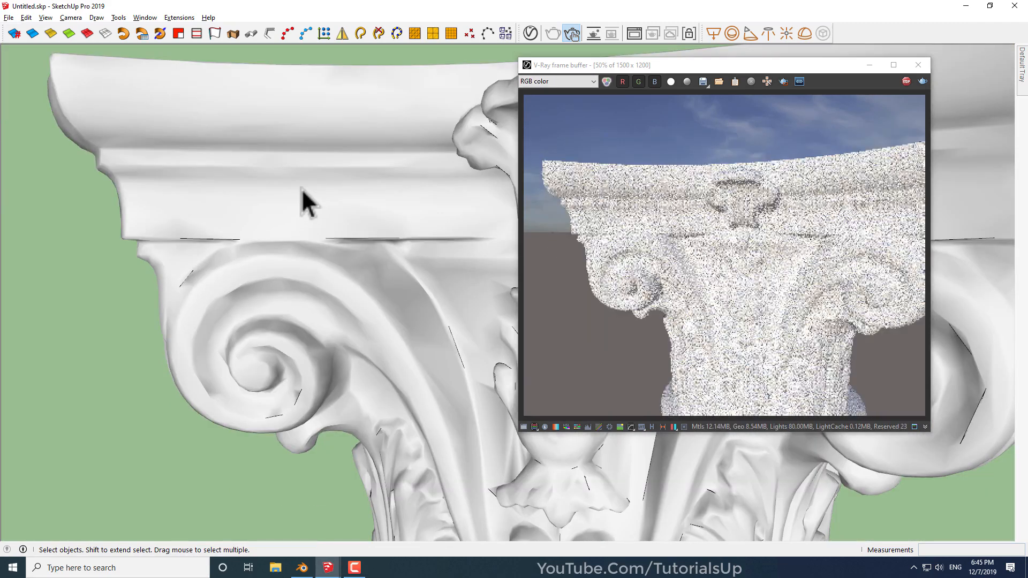
scroll(318, 127, down, 8)
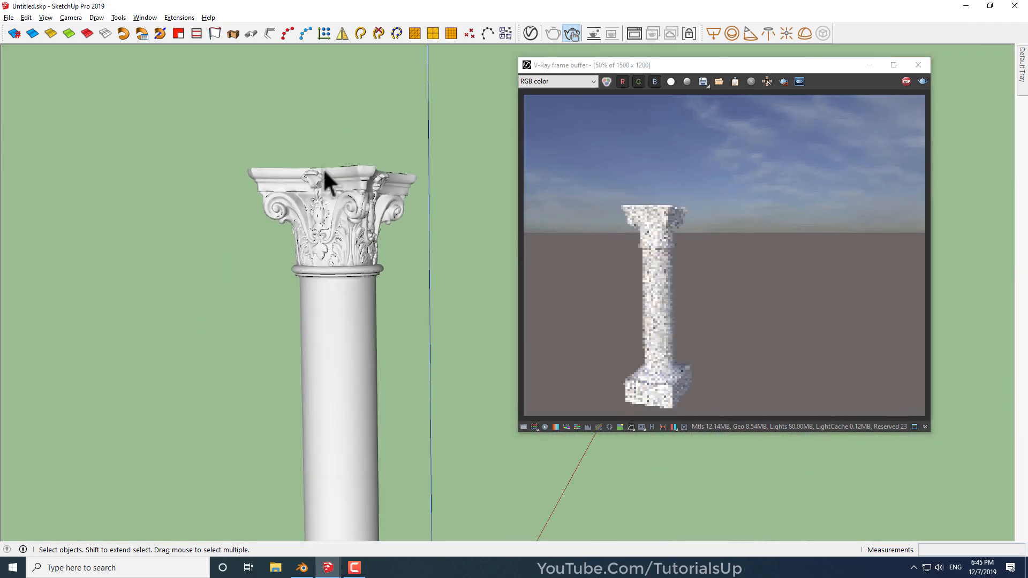
- Stop the interactive render with the whole column in view and close the V-Ray frame buffer
mouse_move(177, 328)
middle_down()
mouse_move(212, 373)
mouse_move(169, 395)
middle_up()
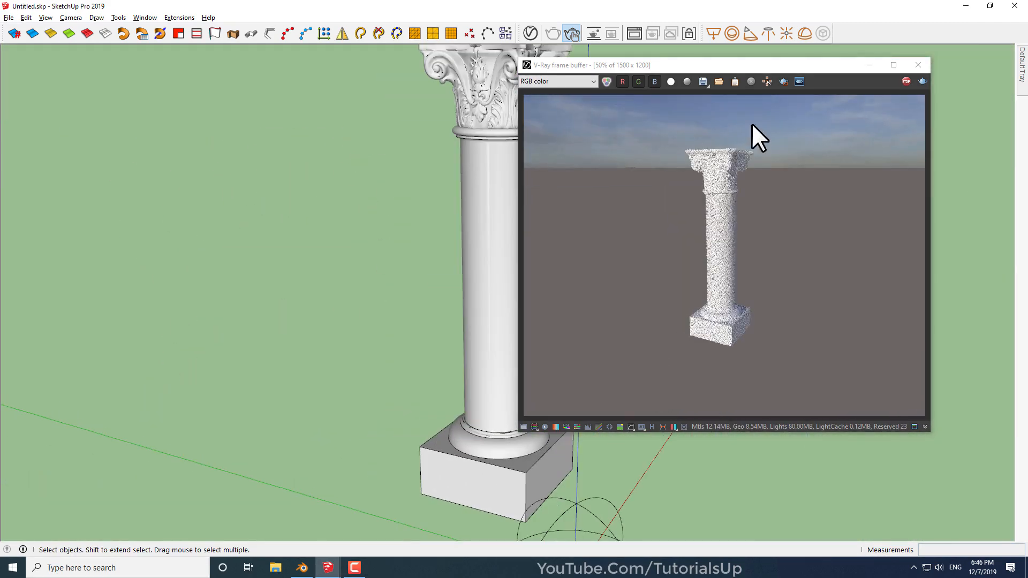
click(905, 81)
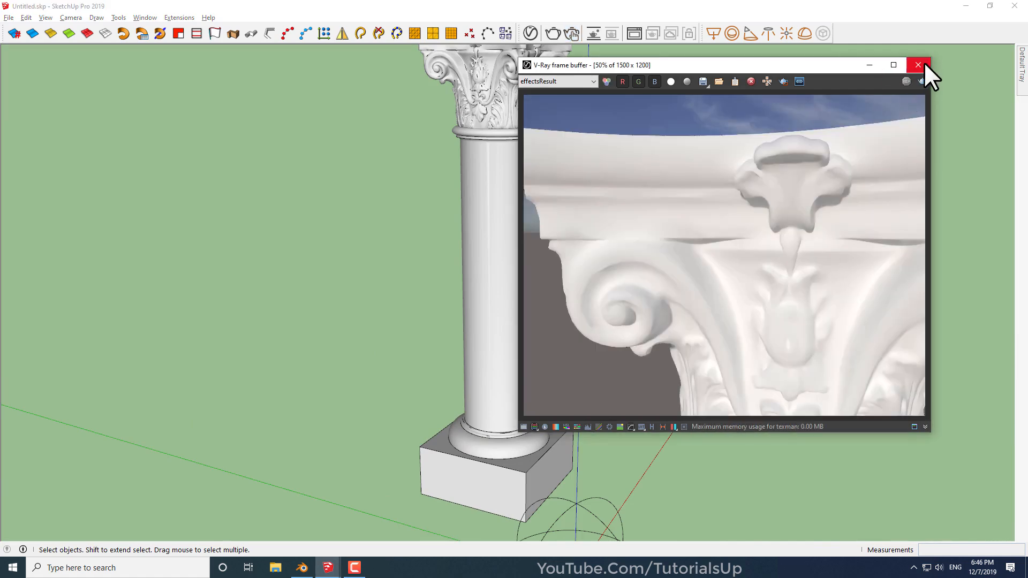
click(923, 65)
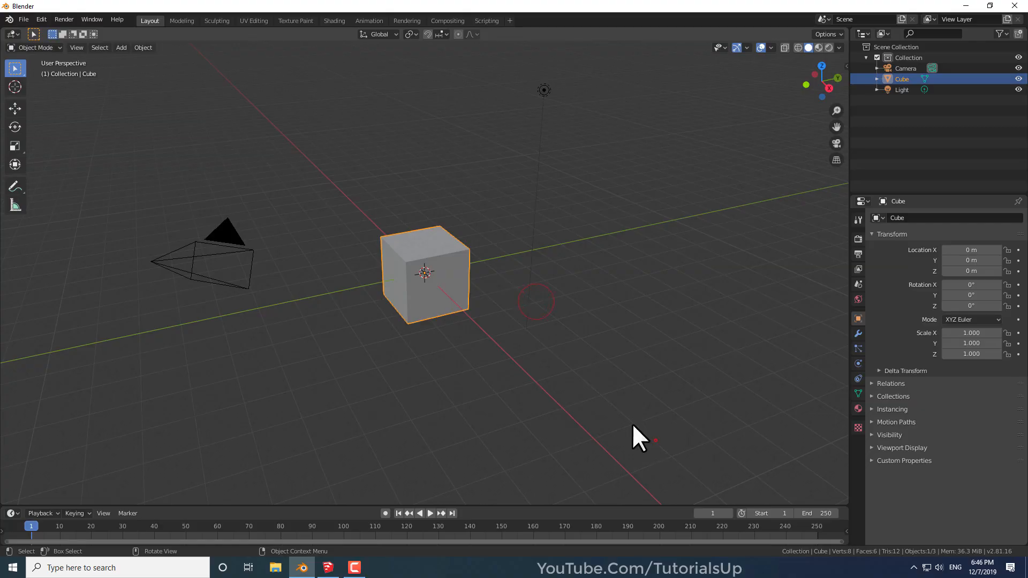
- Switch to Blender, clear the default scene, and import sofa ikea 2.obj from the desktop's Obj folder
drag(657, 453, 129, 81)
key(Delete)
click(23, 19)
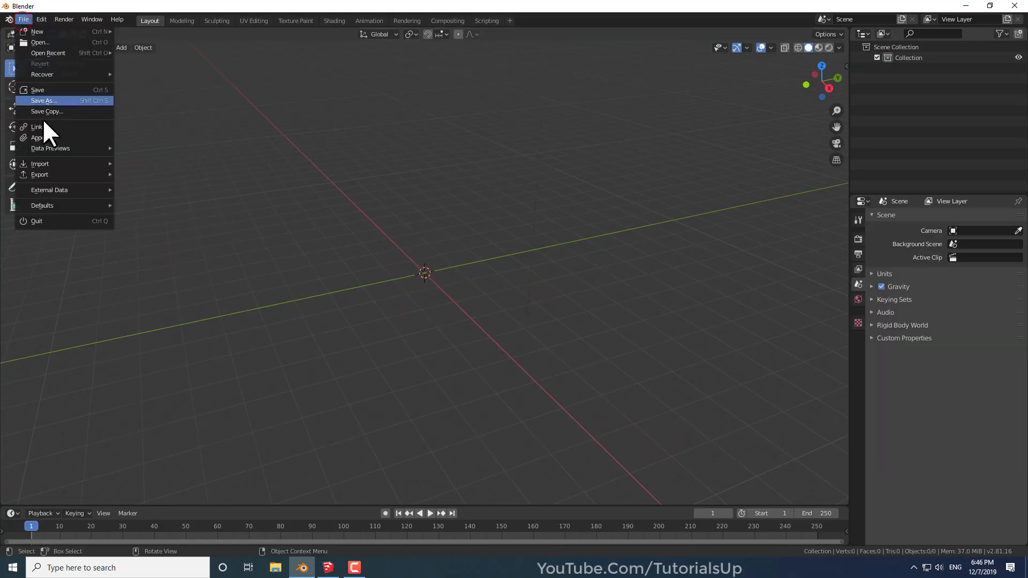
mouse_move(100, 160)
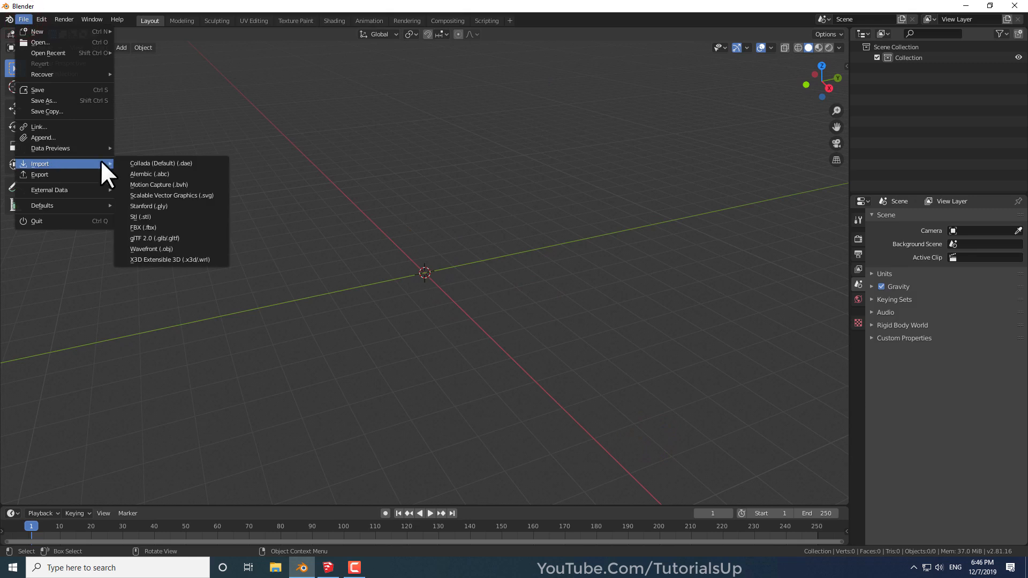
click(192, 247)
click(276, 273)
click(399, 192)
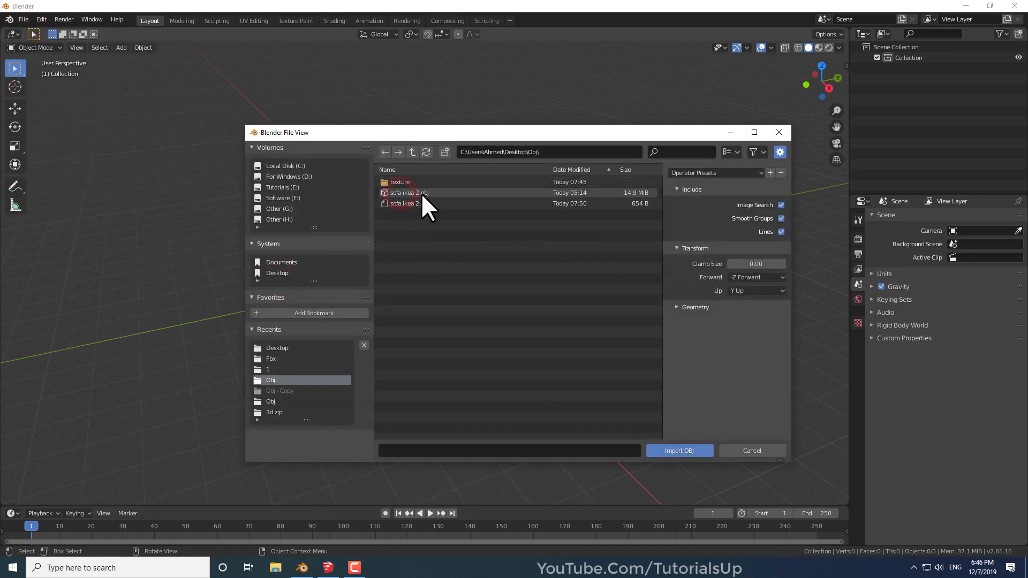
double_click(409, 191)
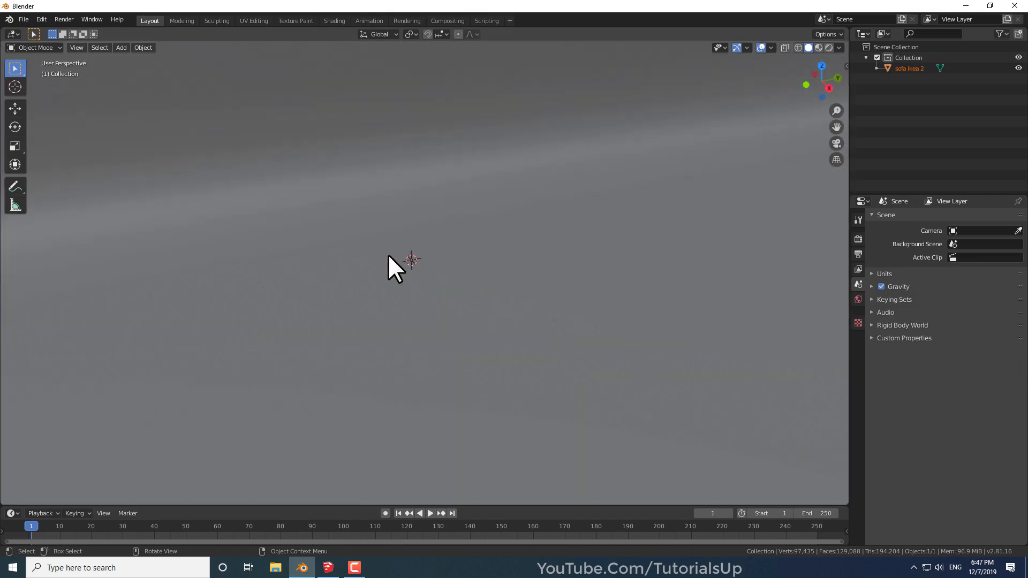
- Scale the imported sofa down uniformly to about 0.023 so the whole model fits in the viewport
scroll(474, 202, down, 5)
shift+middle_drag(388, 255, 22, 142)
key(a)
click(19, 143)
drag(177, 158, 450, 224)
scroll(459, 223, up, 7)
middle_drag(459, 223, 527, 155)
drag(527, 155, 320, 211)
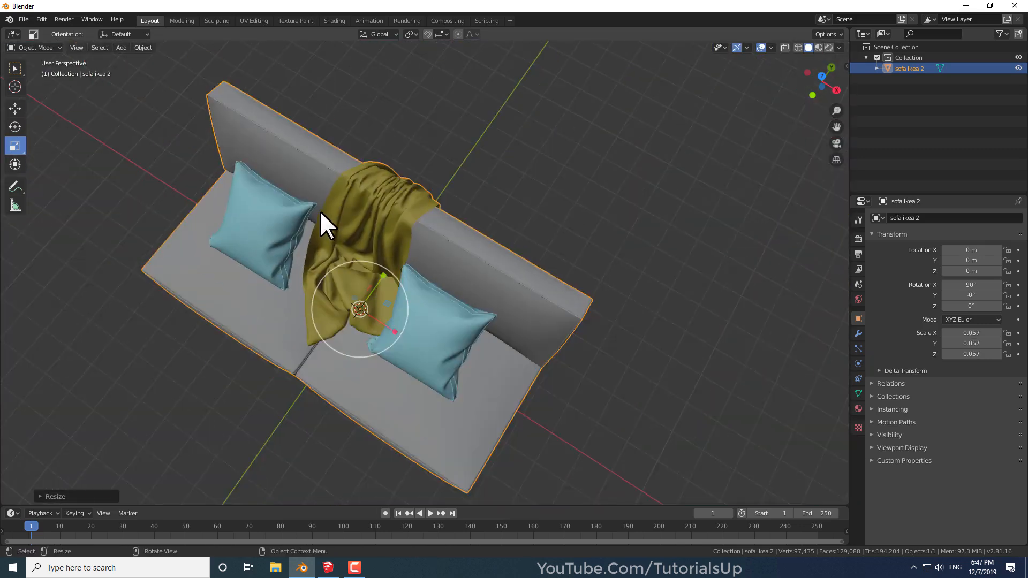
middle_drag(321, 211, 637, 261)
click(637, 261)
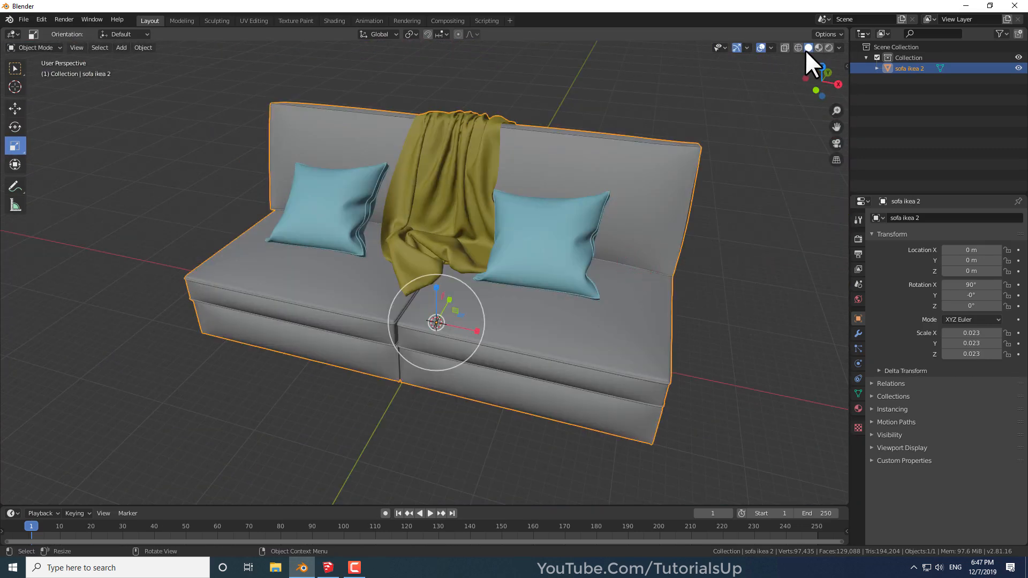
- Turn on the Wireframe overlay, display the sofa with material preview shading, and deselect it
click(770, 48)
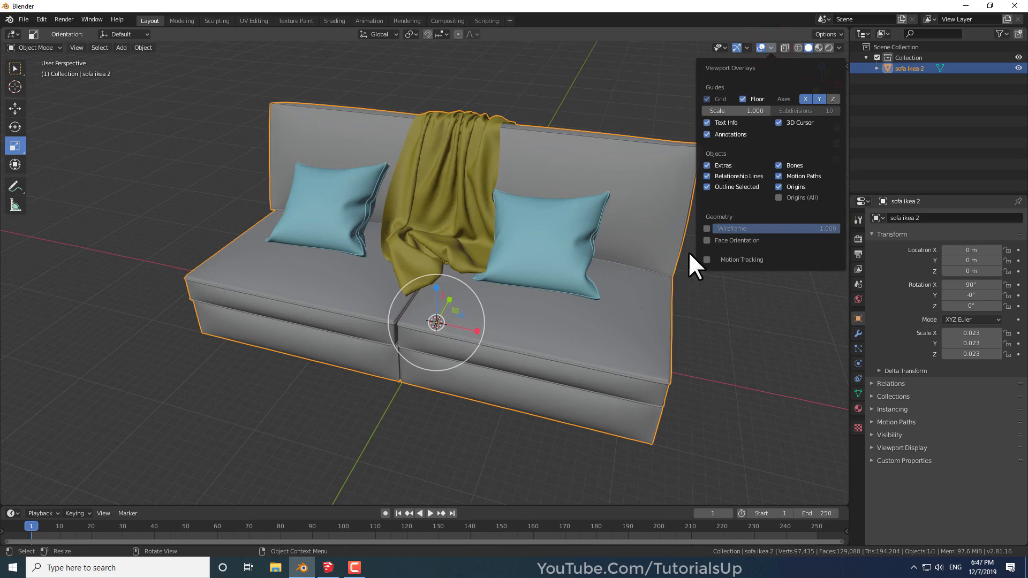
click(706, 228)
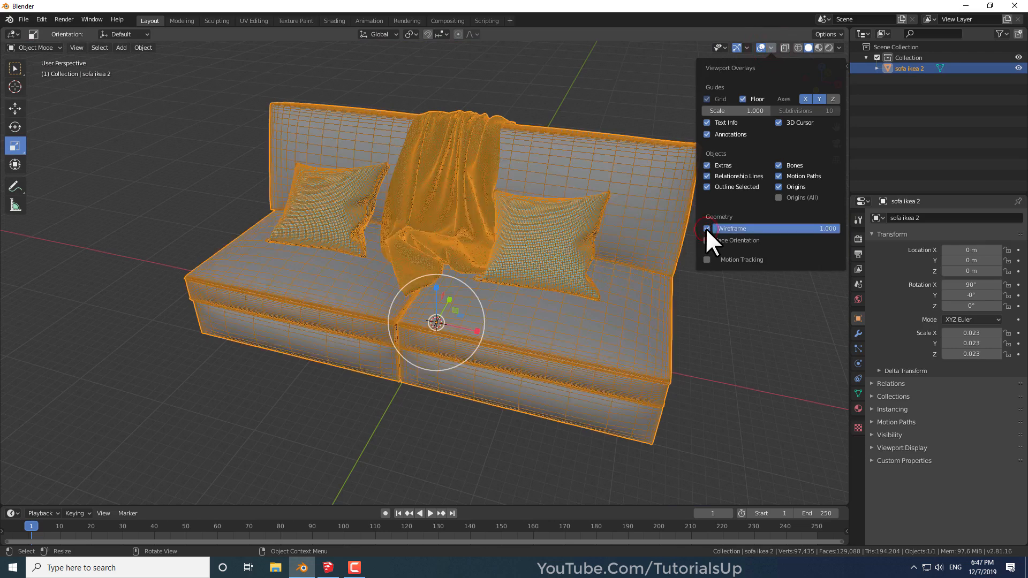
click(819, 47)
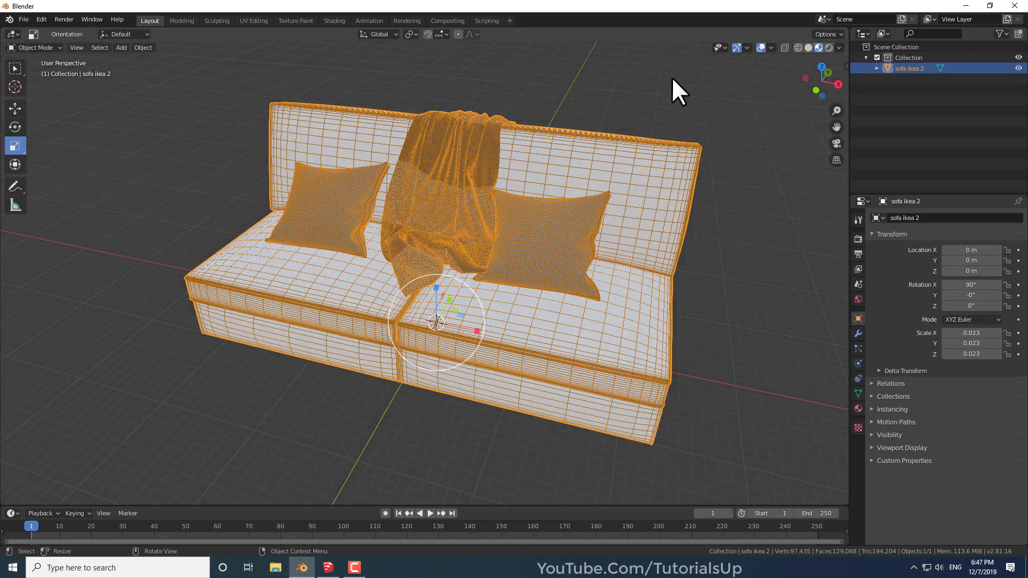
click(671, 76)
- Examine the mesh density of the sofa's throw blanket, pillows and seat cushions from near and far
middle_drag(433, 171, 458, 179)
scroll(509, 294, up, 12)
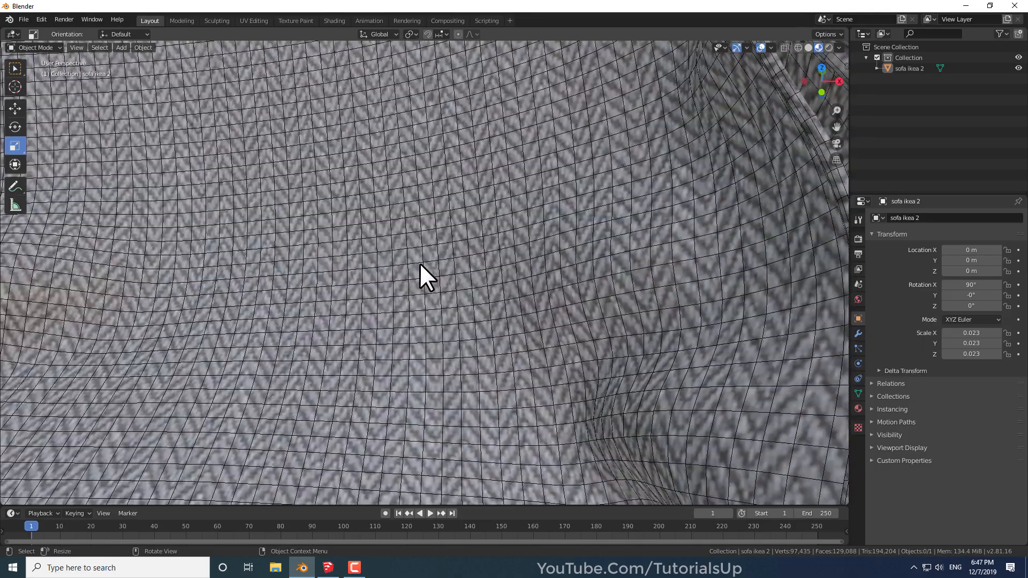
scroll(422, 275, down, 10)
scroll(327, 233, down, 3)
middle_drag(390, 240, 515, 179)
scroll(515, 178, up, 4)
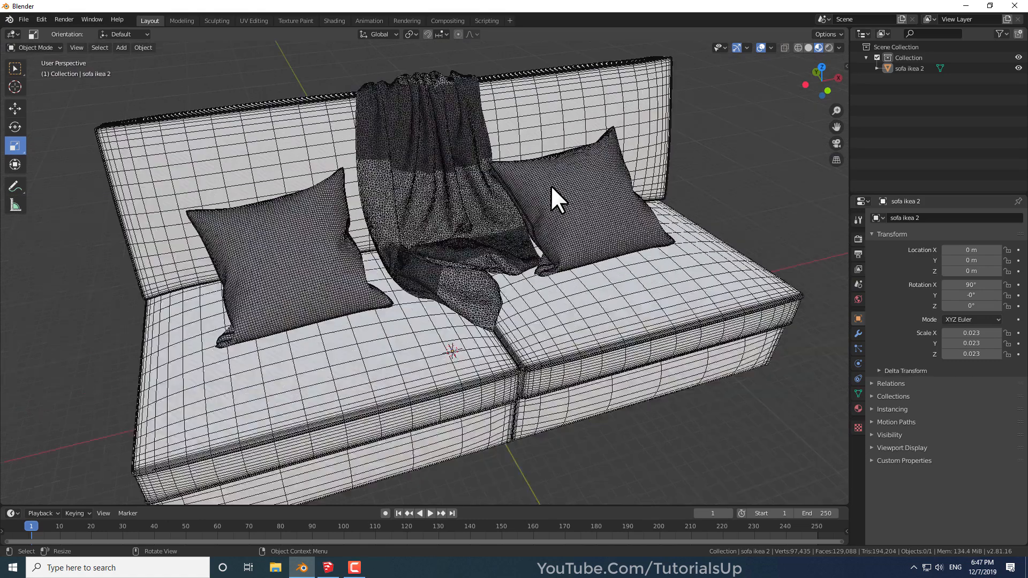
scroll(506, 242, down, 2)
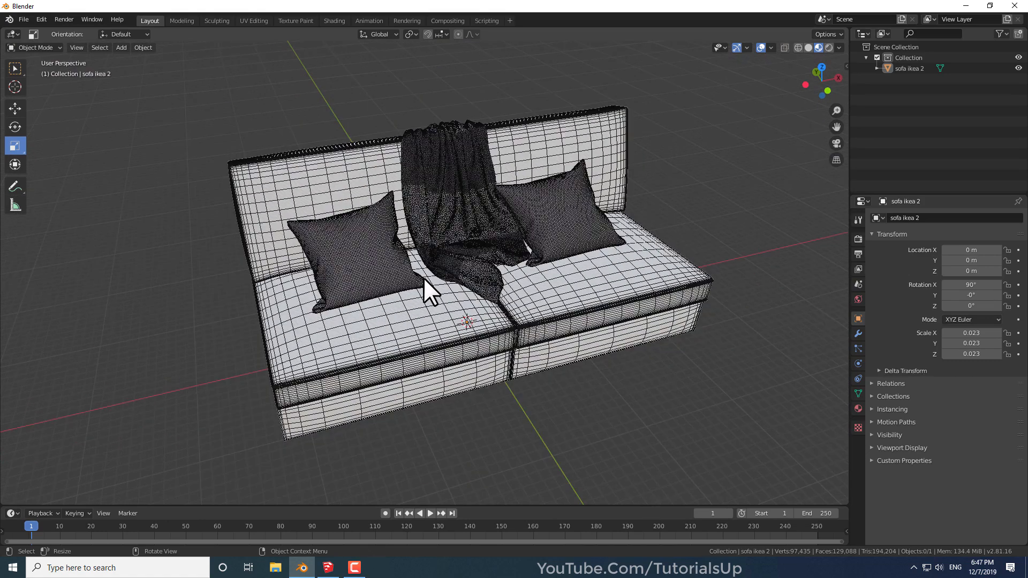
middle_drag(500, 287, 503, 287)
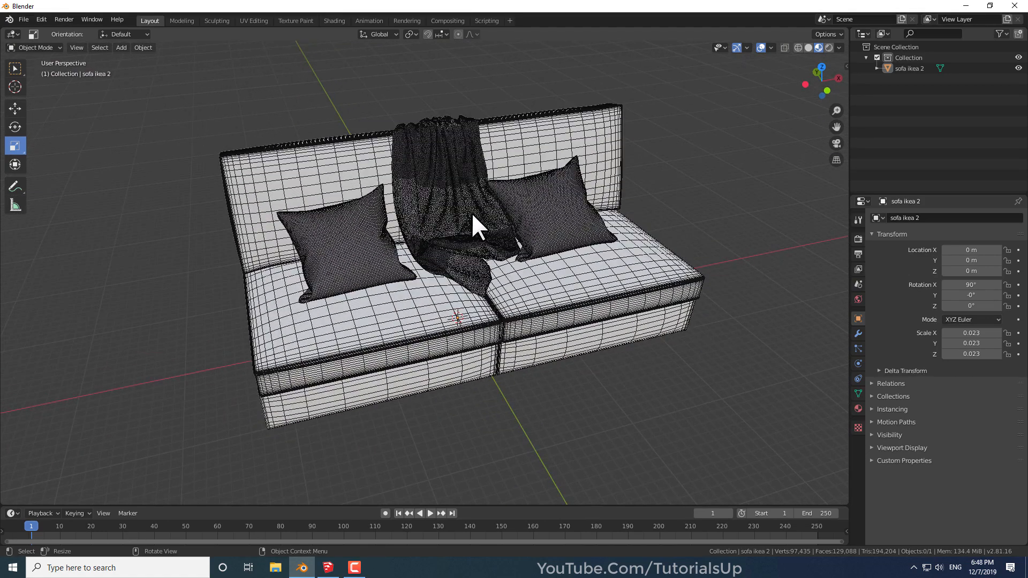
scroll(452, 230, up, 3)
scroll(450, 236, down, 3)
scroll(445, 176, up, 4)
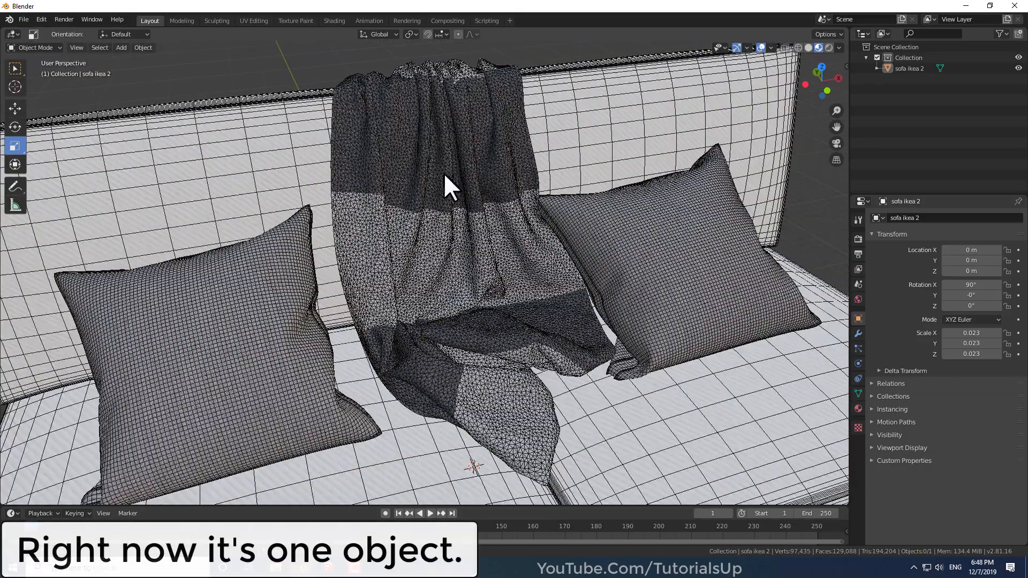
scroll(445, 182, down, 4)
- Select the sofa object and put it into Edit Mode
click(470, 214)
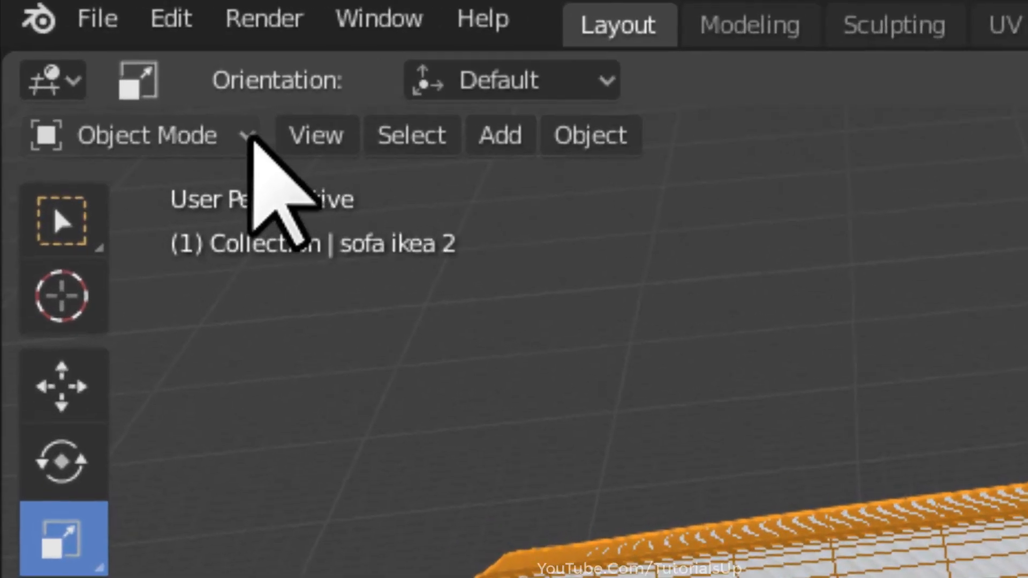
click(249, 137)
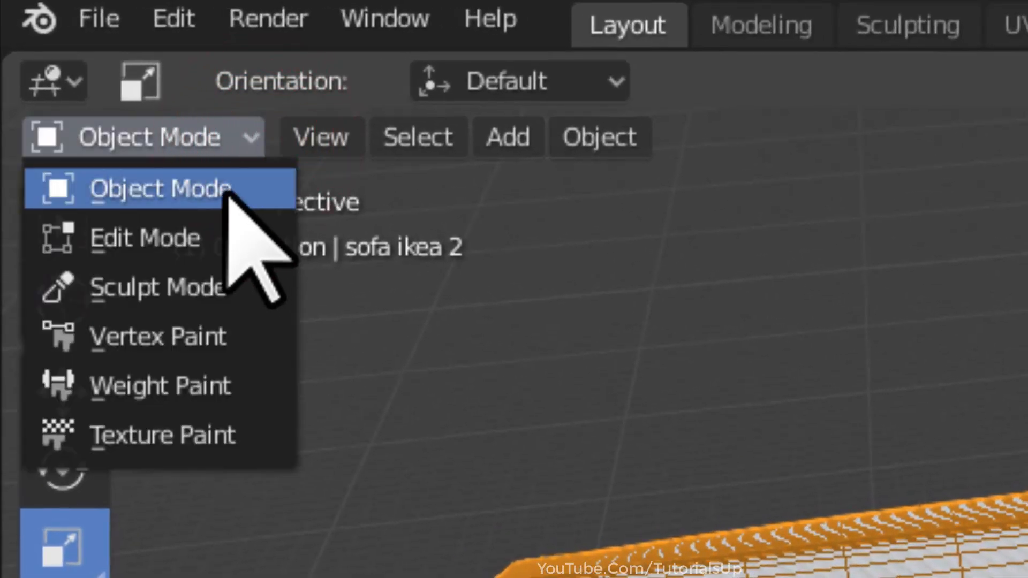
click(201, 237)
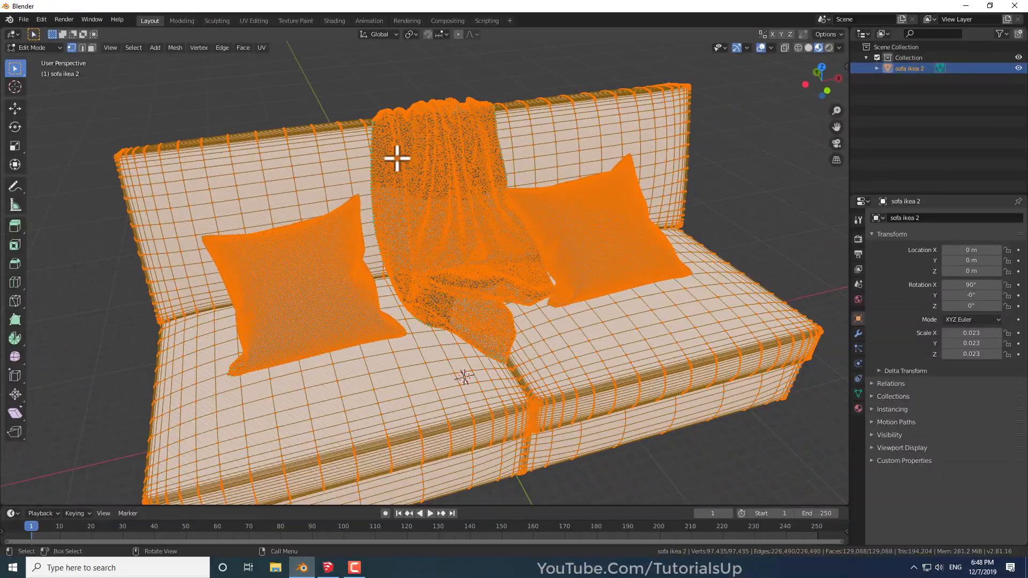
- Pick one vertex on the throw blanket and extend the selection to all geometry linked to it
drag(200, 374, 771, 437)
click(438, 176)
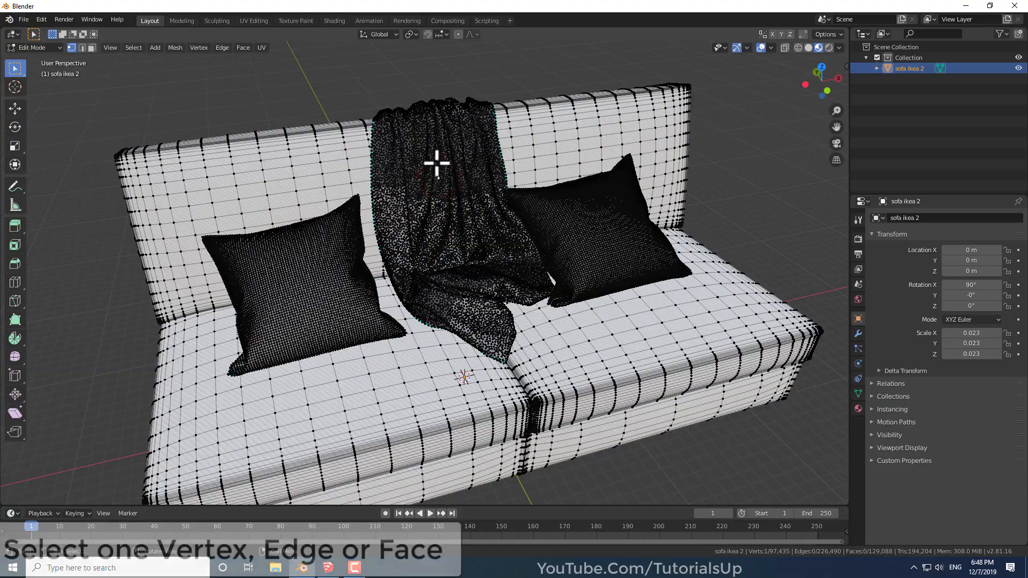
scroll(436, 170, up, 3)
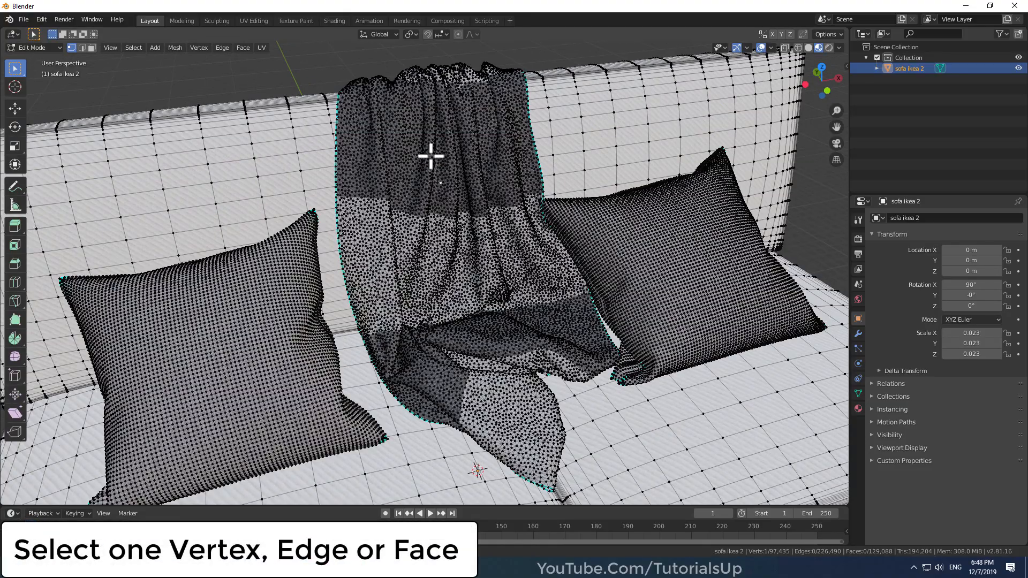
click(133, 47)
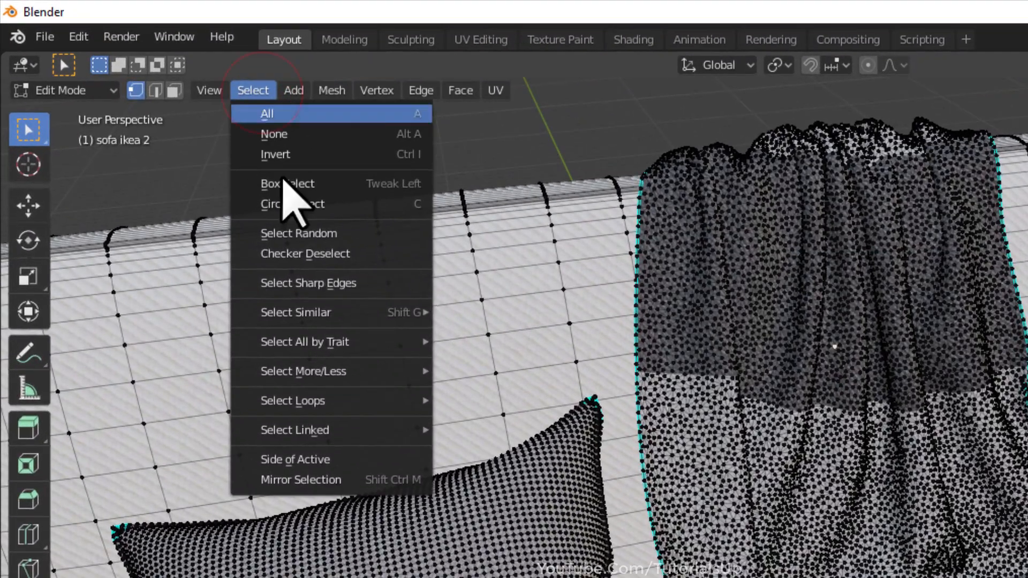
mouse_move(323, 431)
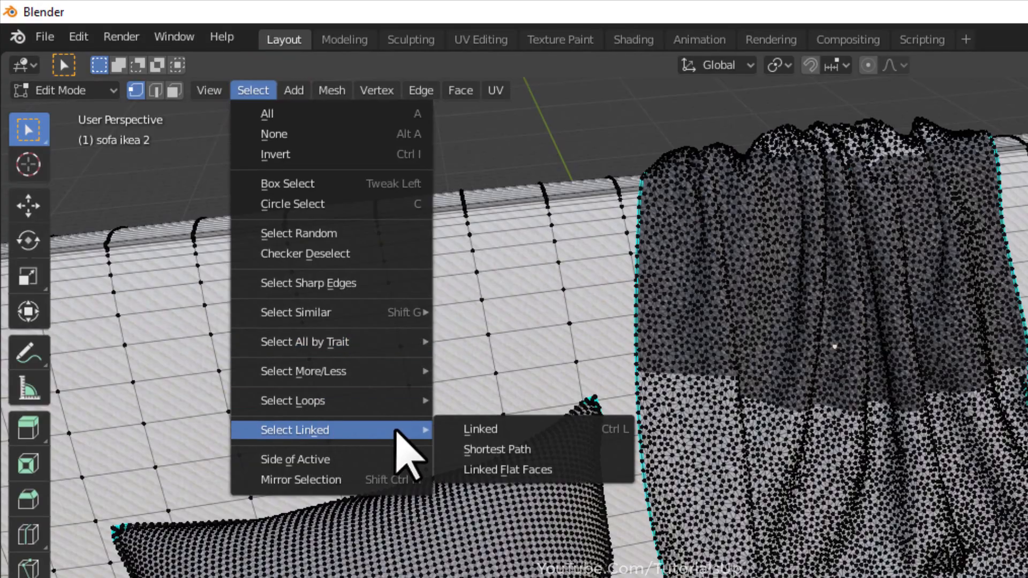
click(559, 429)
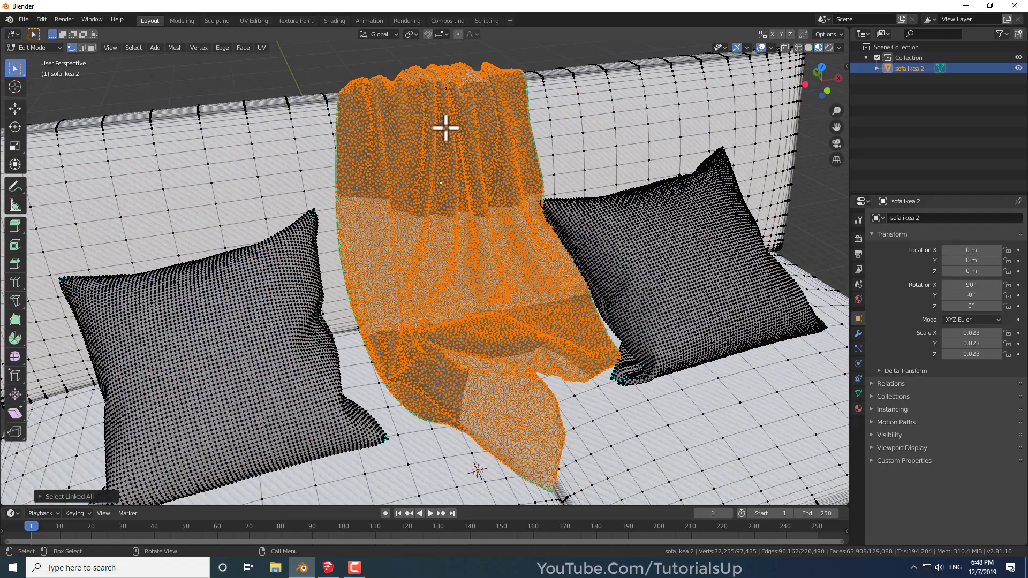
- Separate the selected throw blanket into its own object and return to Object Mode
right_click(426, 156)
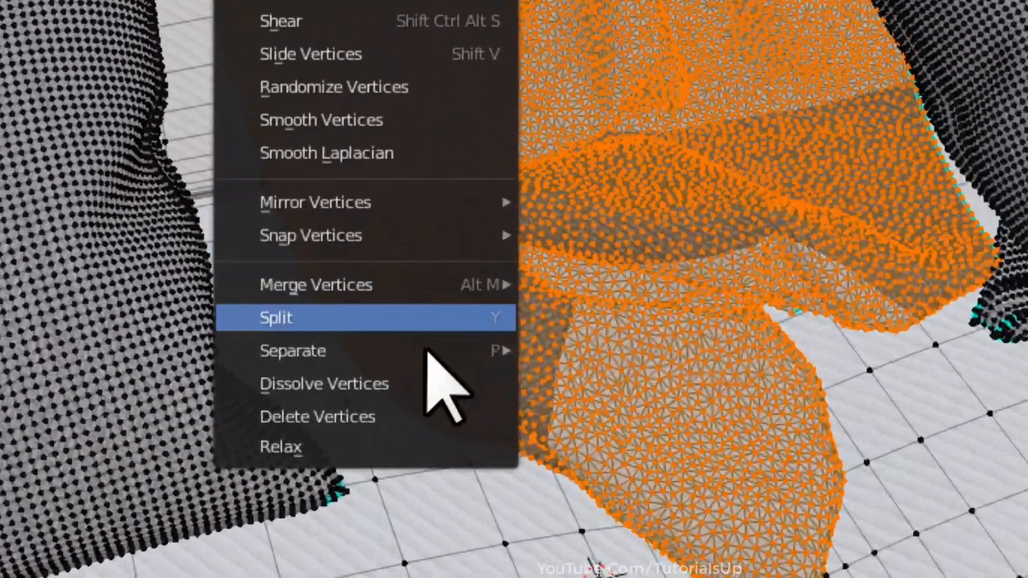
mouse_move(416, 391)
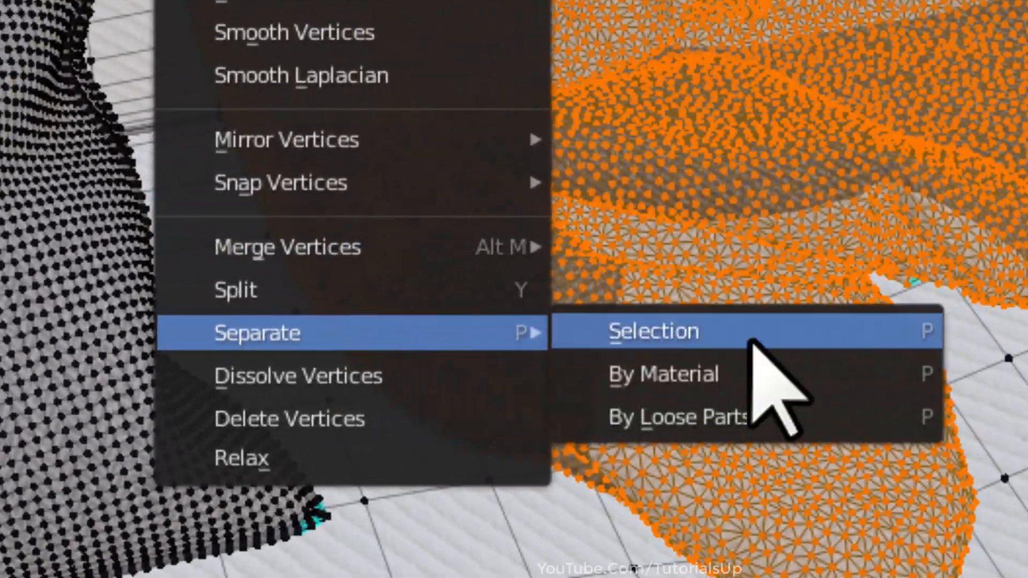
click(809, 330)
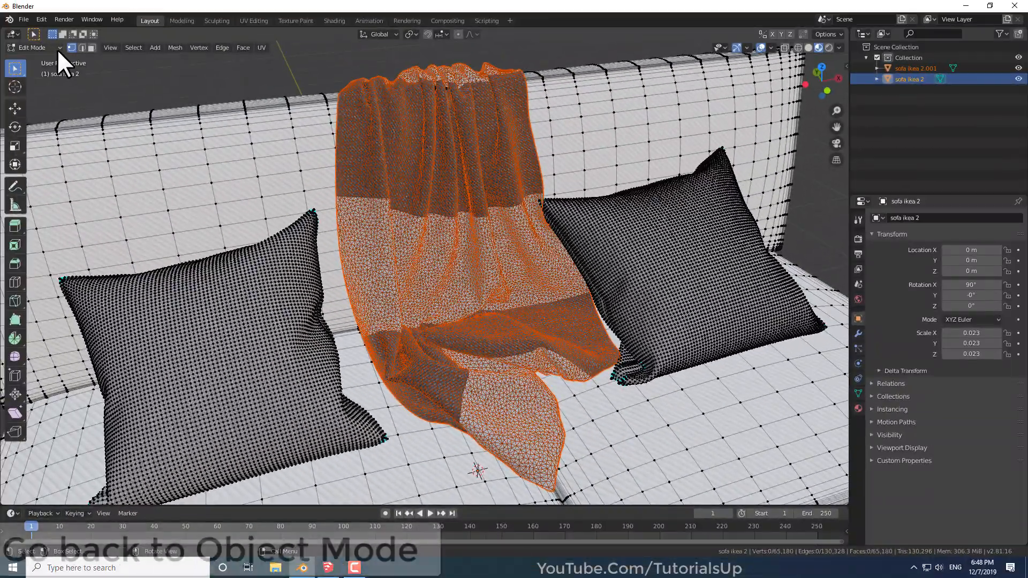
click(57, 47)
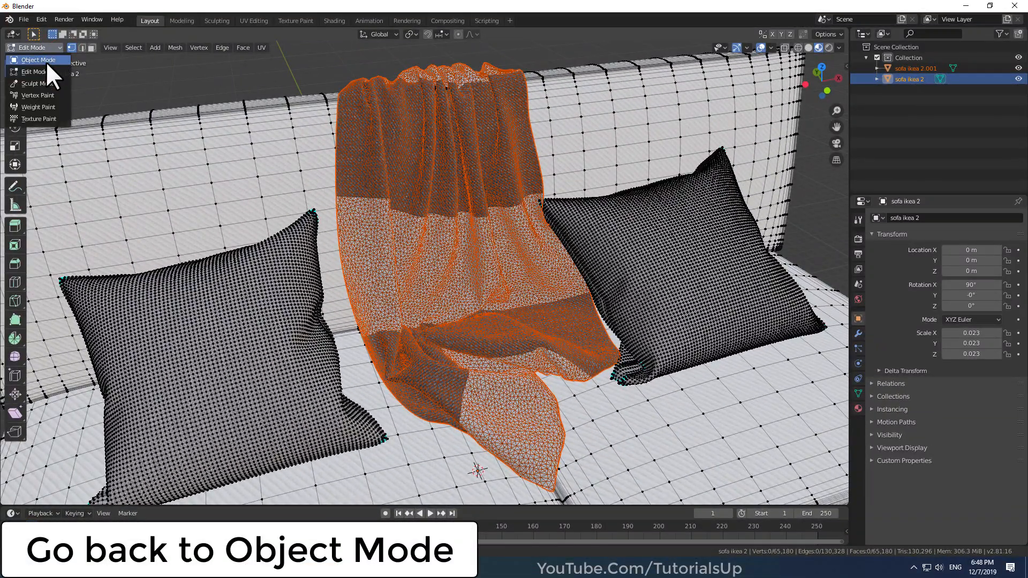
click(44, 60)
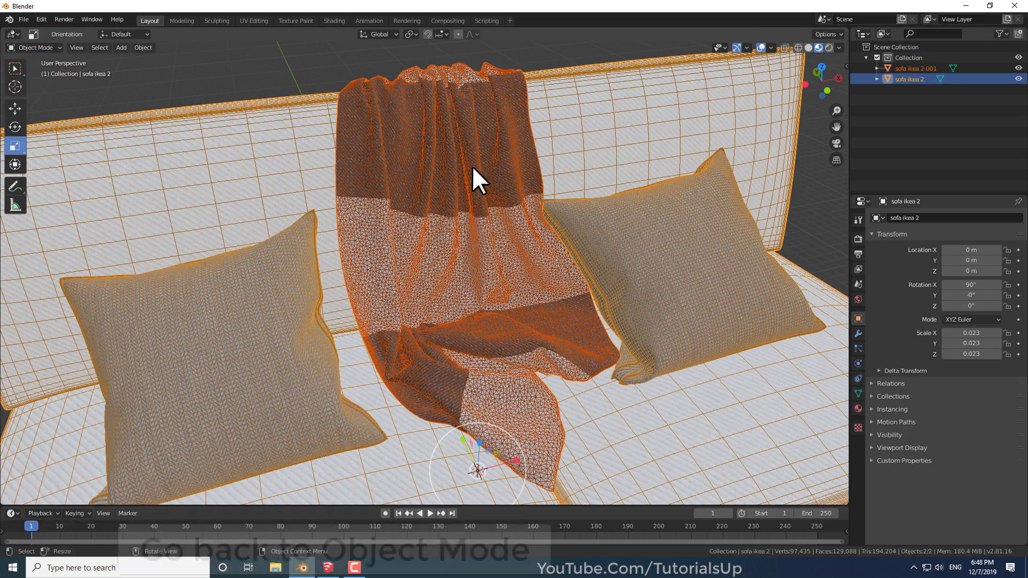
- Select only the separated throw blanket object and add a Decimate modifier to it
click(15, 68)
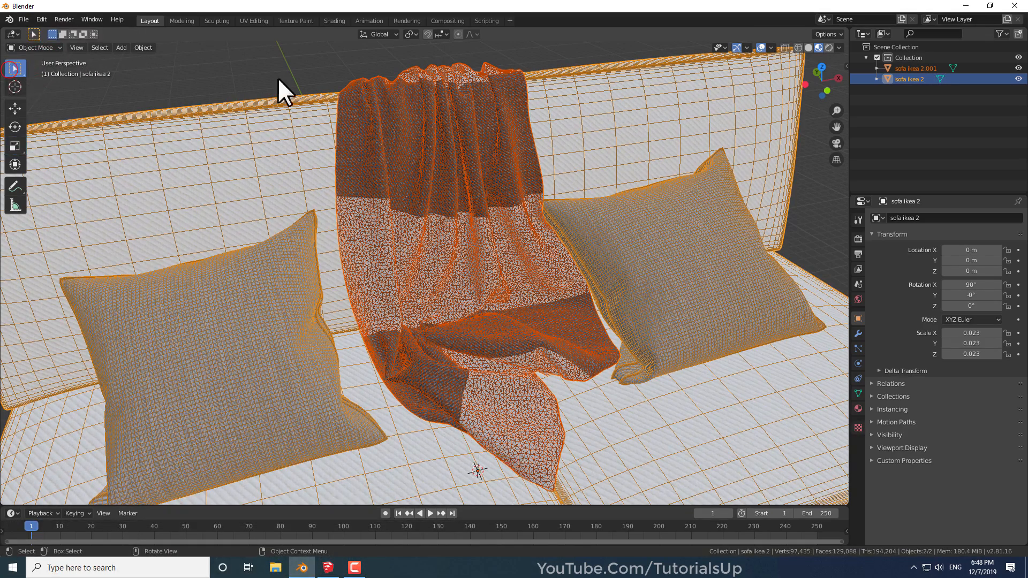
click(332, 76)
scroll(490, 159, down, 4)
click(483, 176)
click(333, 313)
click(475, 242)
scroll(523, 155, up, 3)
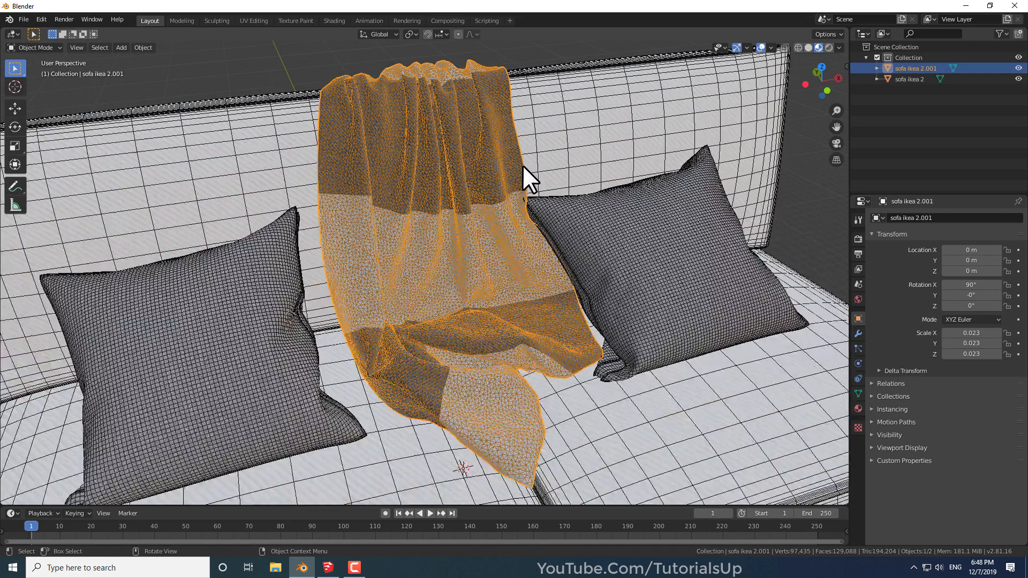
click(857, 333)
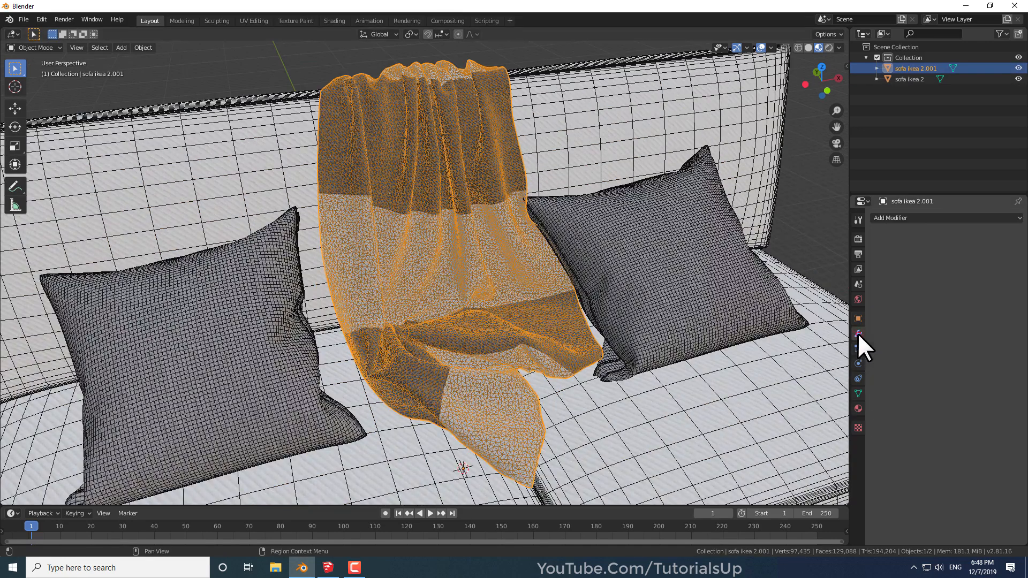
click(910, 217)
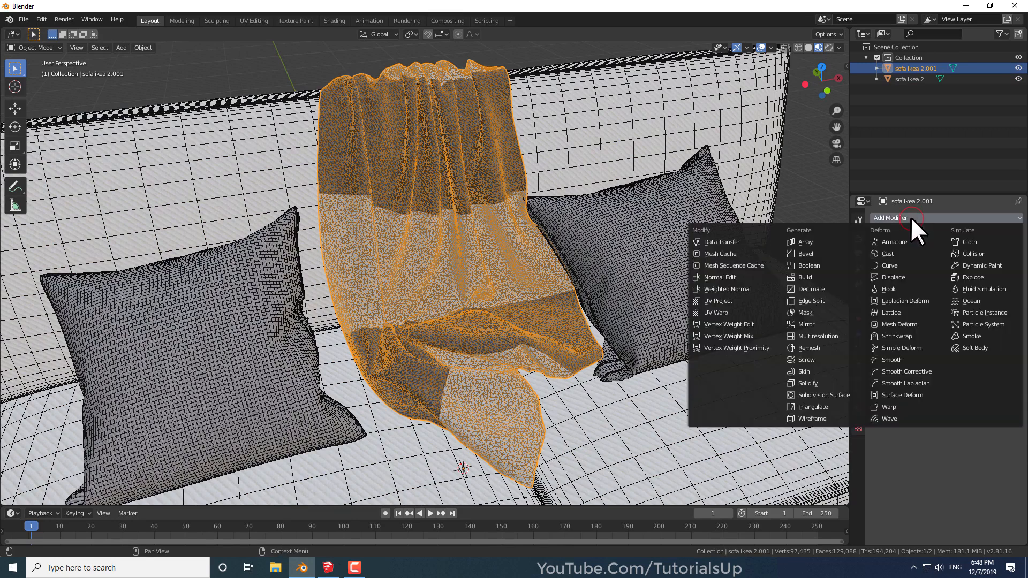
click(824, 289)
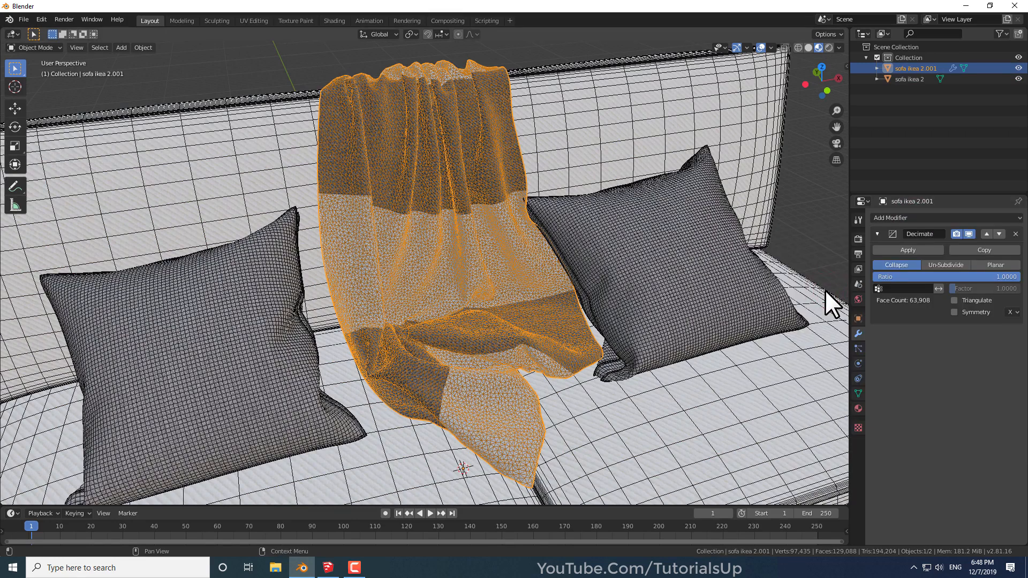
- Set the throw blanket's Decimate collapse ratio to 0.08
drag(999, 277, 891, 277)
click(915, 277)
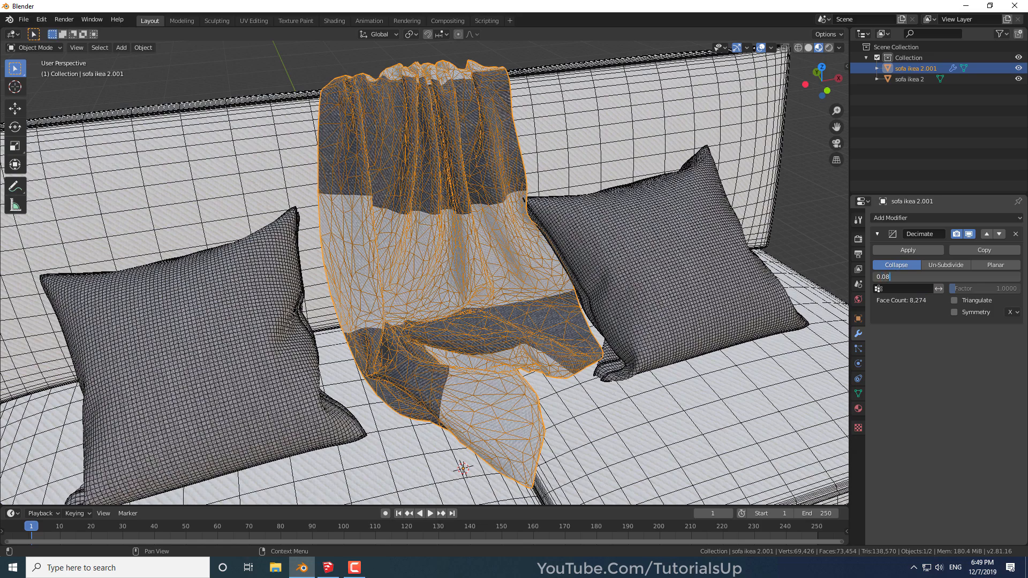
key(Return)
middle_drag(598, 277, 682, 206)
scroll(686, 205, down, 4)
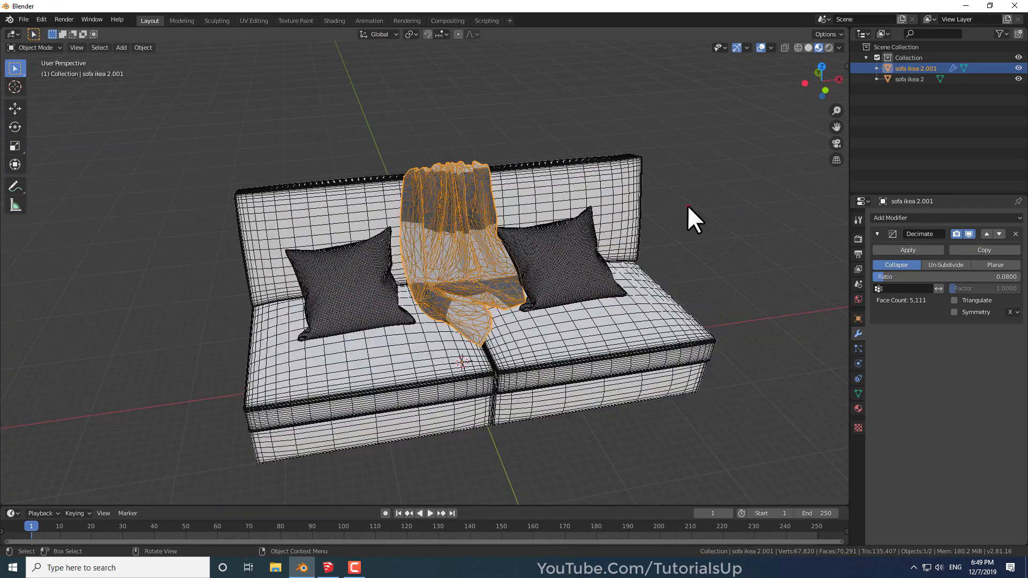
- Deselect the throw blanket, hide the Wireframe overlay and examine the decimated blanket's surface up close
click(688, 206)
scroll(498, 252, up, 3)
click(747, 47)
click(770, 47)
click(706, 240)
scroll(396, 218, up, 2)
- Reselect the throw blanket, show the Wireframe overlay again and apply the Decimate modifier
click(452, 213)
click(771, 47)
click(707, 241)
click(919, 250)
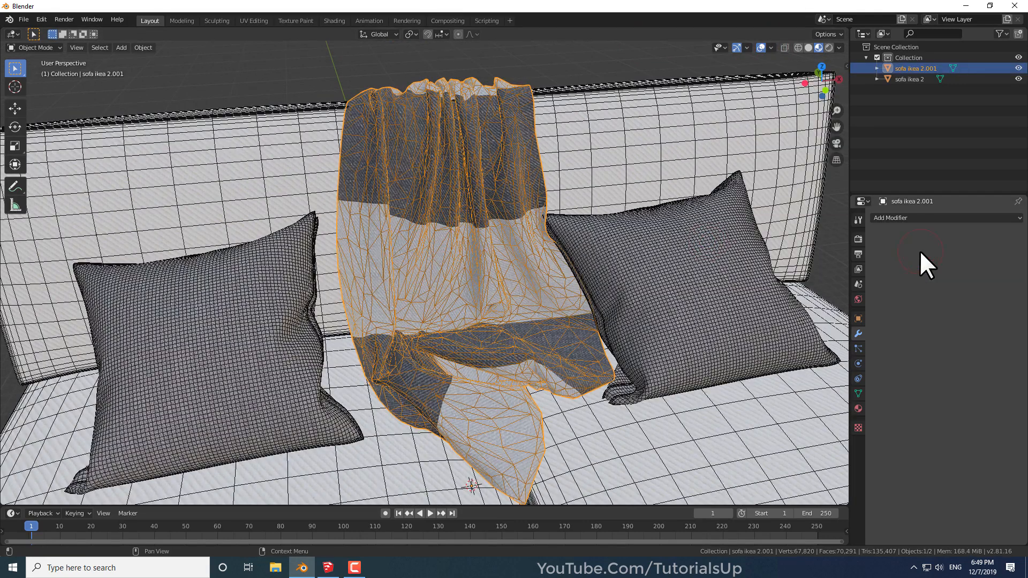
- Select the remaining sofa object with its pillows and put it into Edit Mode
scroll(529, 145, down, 3)
click(533, 77)
click(396, 161)
scroll(398, 164, down, 2)
scroll(453, 258, up, 2)
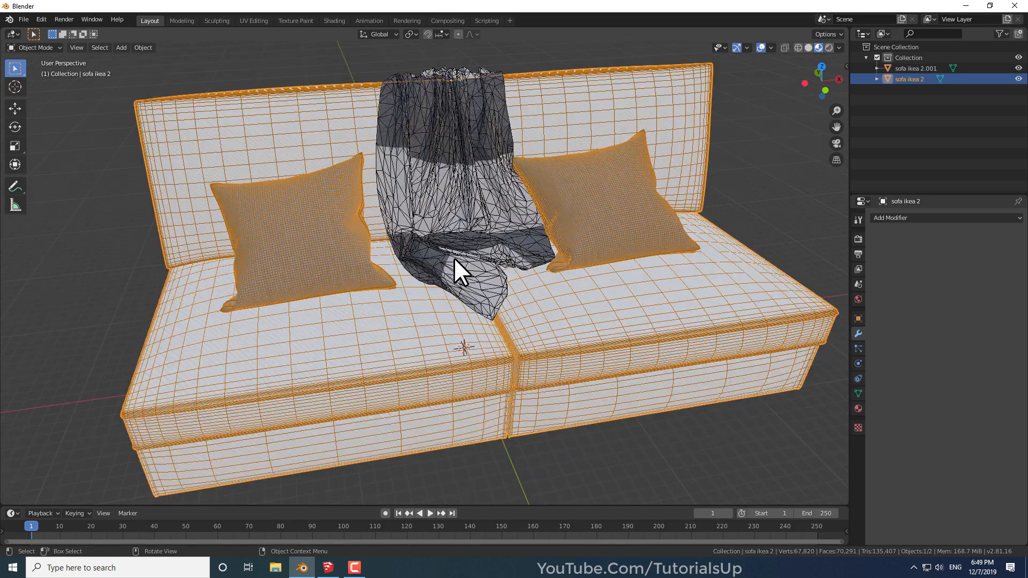
click(59, 47)
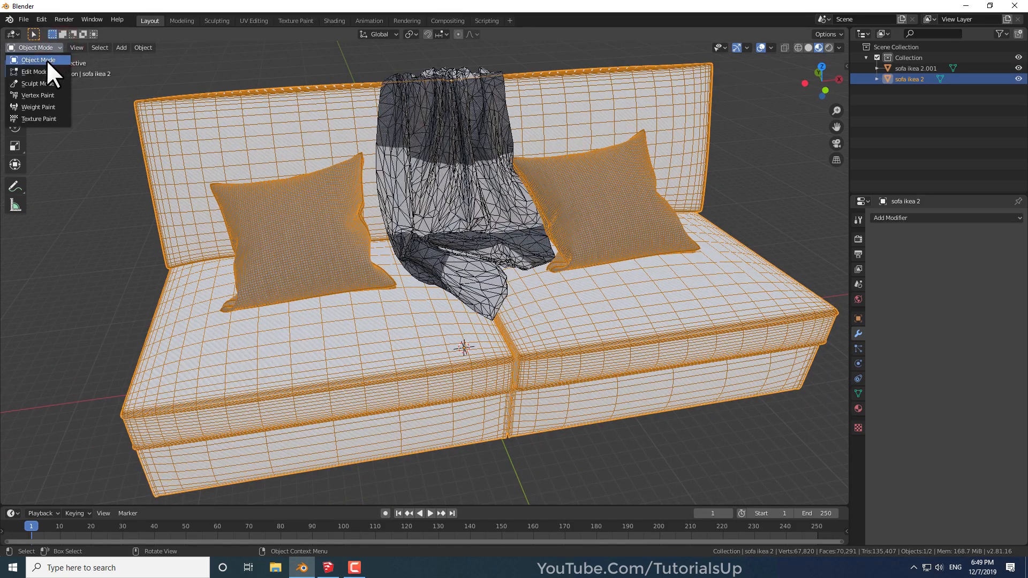
click(42, 72)
scroll(177, 236, down, 3)
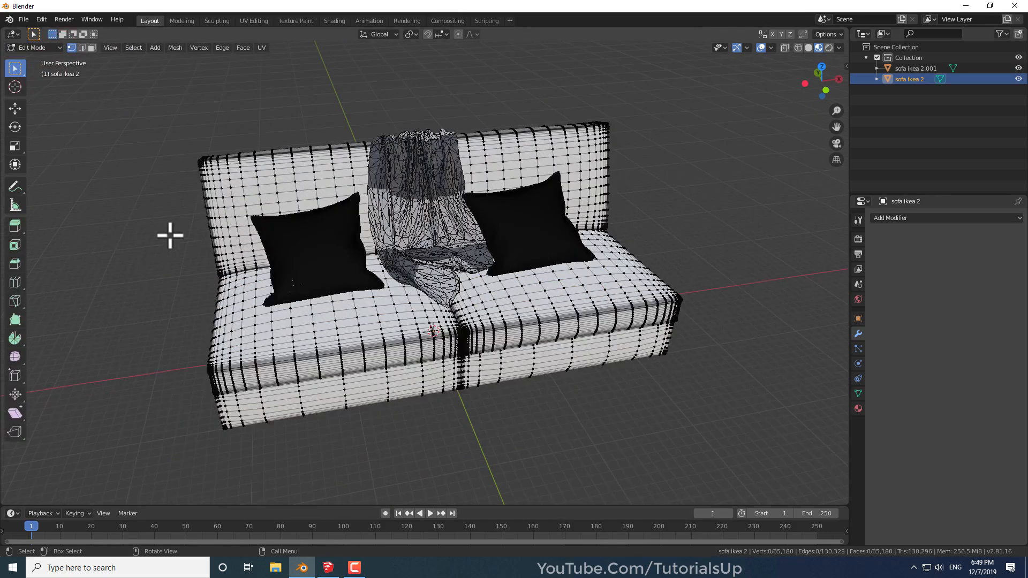
- Select the sofa object's entire mesh and separate it into objects by material
key(a)
scroll(440, 301, up, 2)
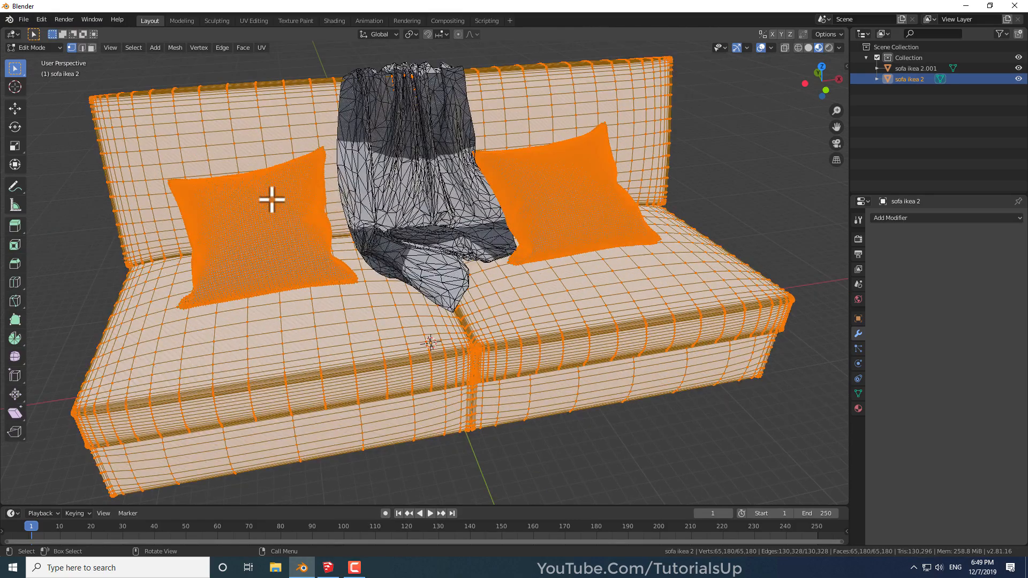
key(ctrl+v)
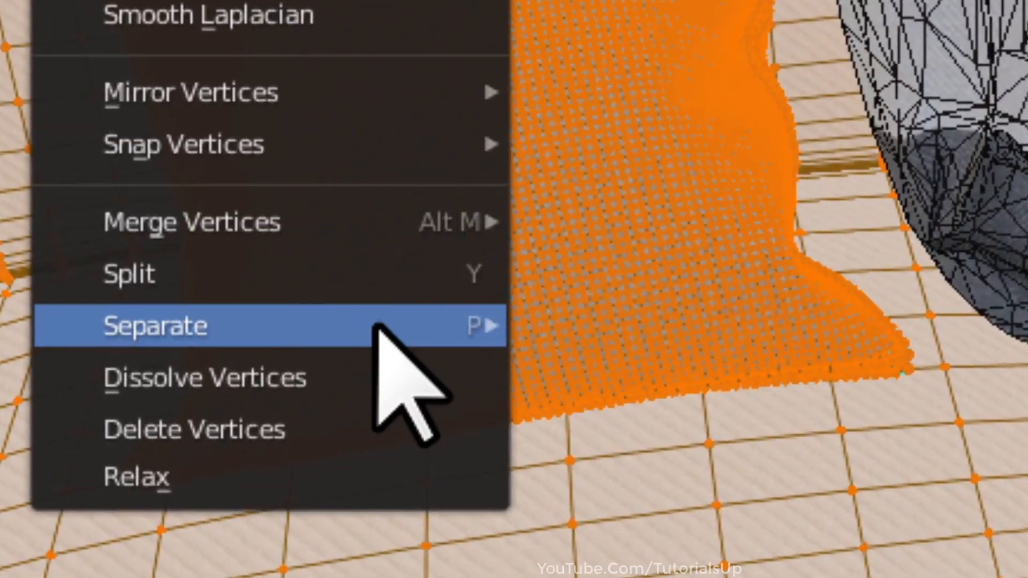
mouse_move(378, 328)
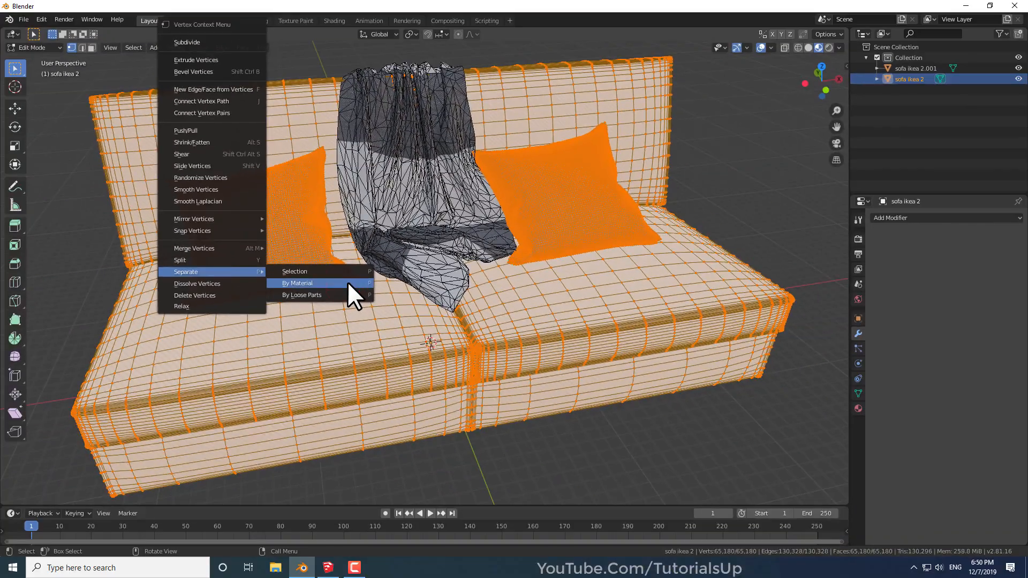
click(346, 281)
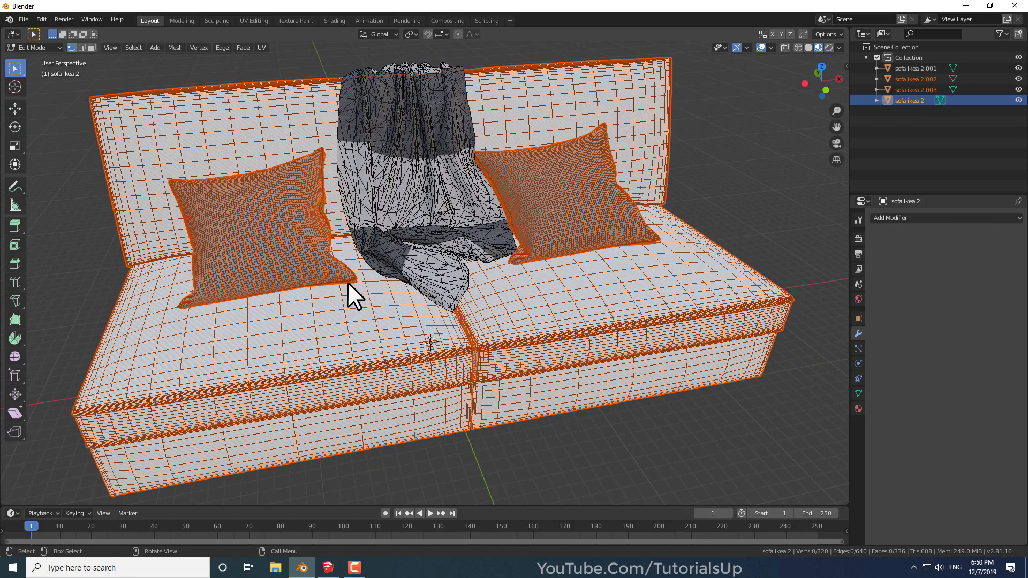
- Return to Object Mode and select only the object that holds the two pillows
scroll(572, 303, down, 2)
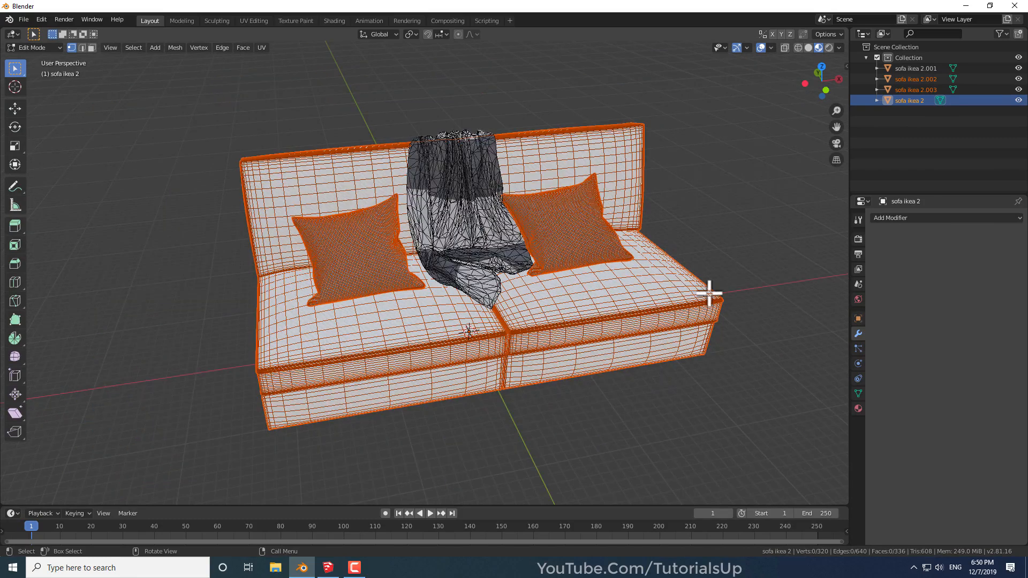
scroll(708, 293, up, 2)
click(56, 47)
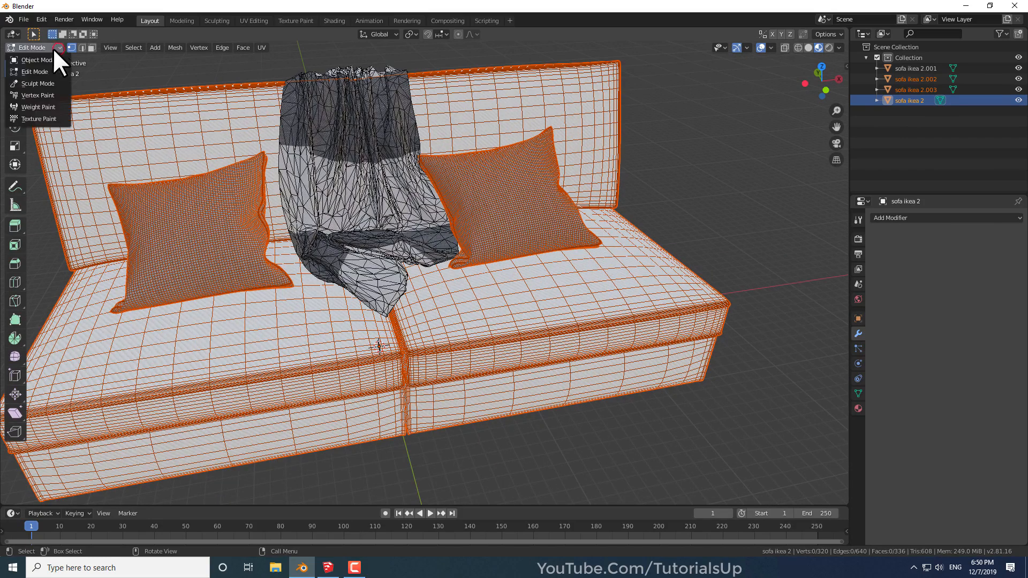
click(37, 59)
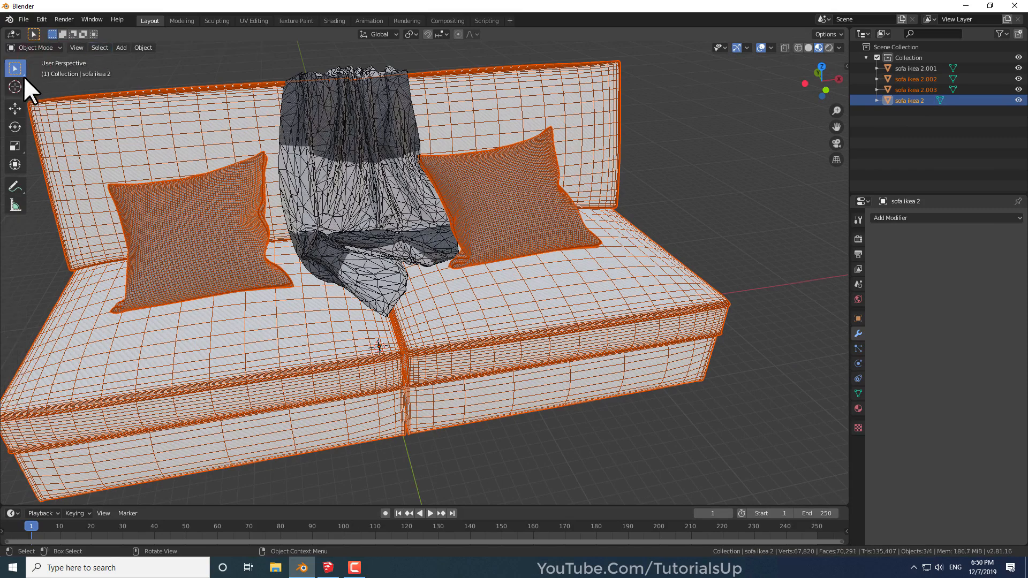
click(190, 62)
scroll(535, 257, down, 3)
click(307, 246)
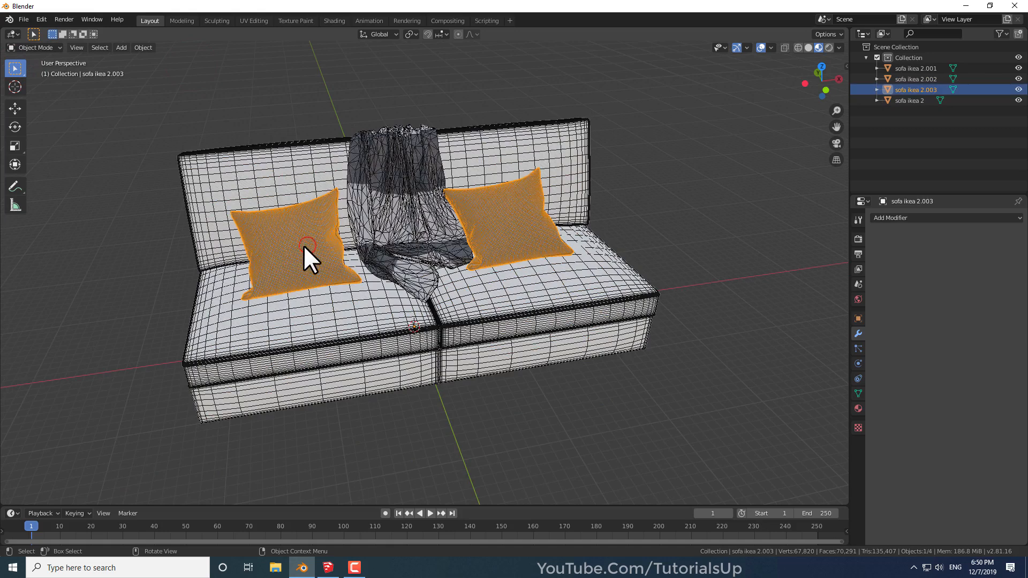
scroll(277, 253, up, 4)
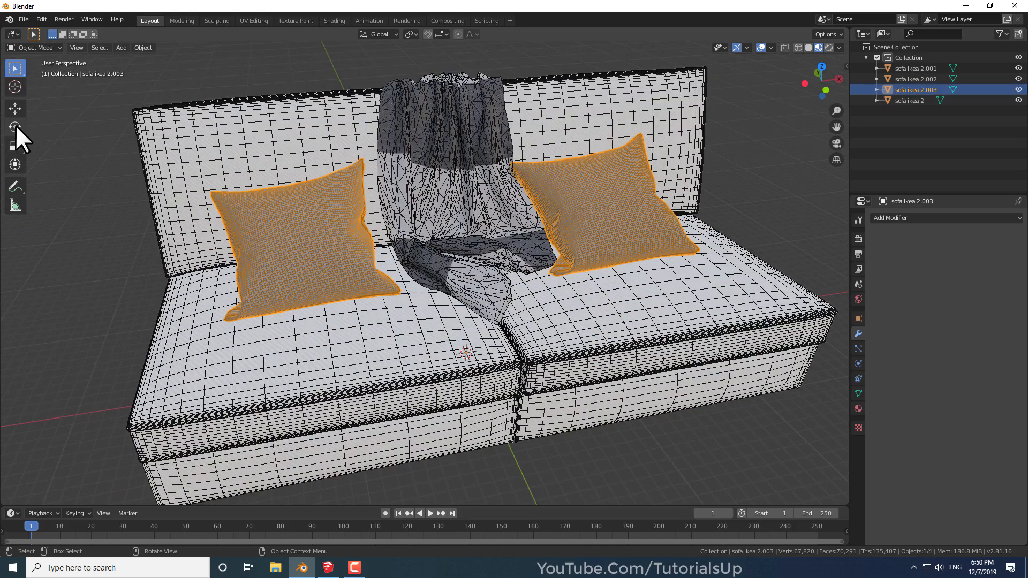
- Move the two pillows straight up above the sofa to check their separation, and undo the move
click(15, 108)
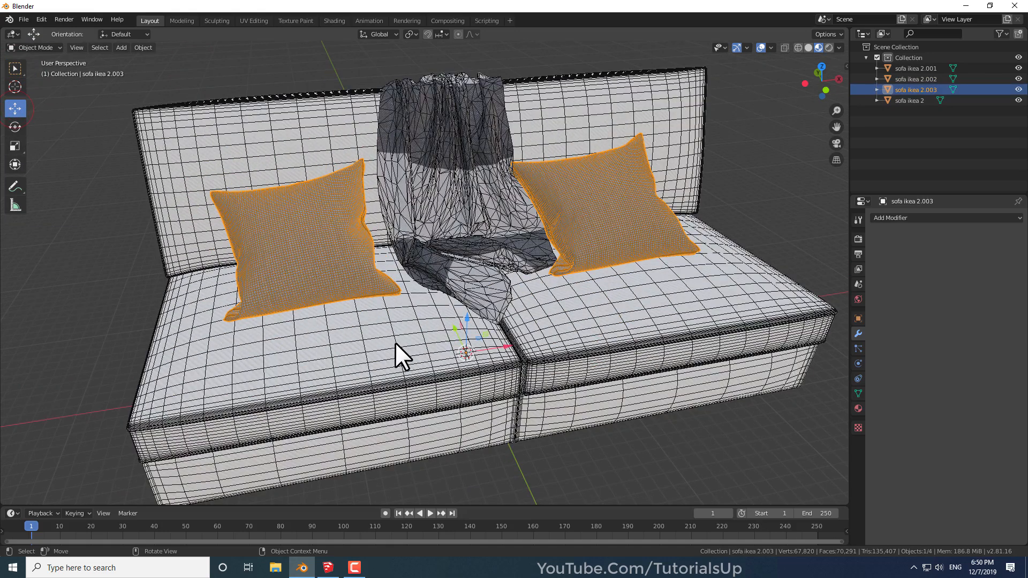
scroll(395, 343, down, 2)
drag(445, 313, 437, 214)
middle_drag(438, 213, 356, 204)
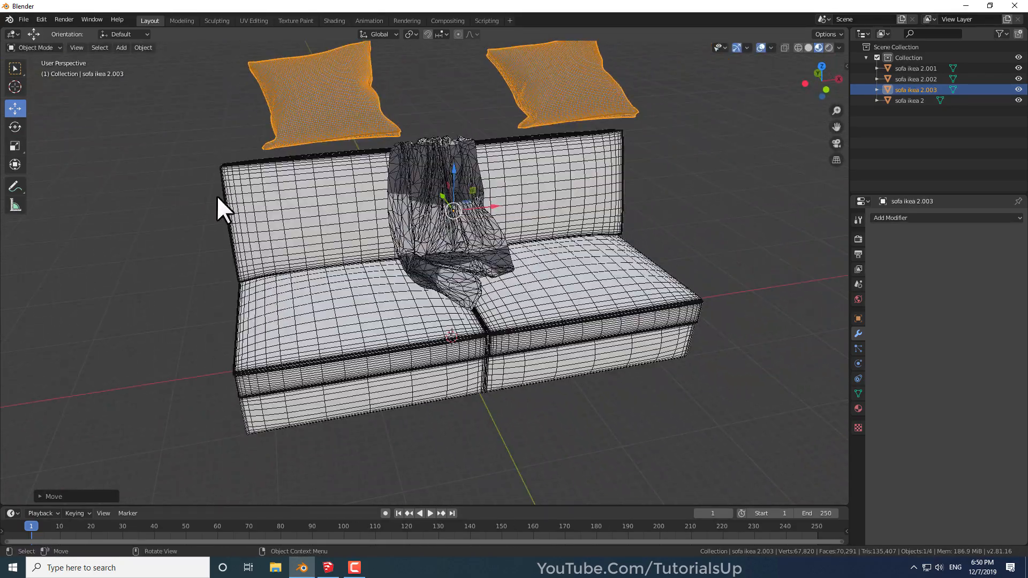
key(ctrl+z)
- Check the other separated parts by selecting the sofa body and the feet under the sofa
middle_drag(507, 379, 490, 365)
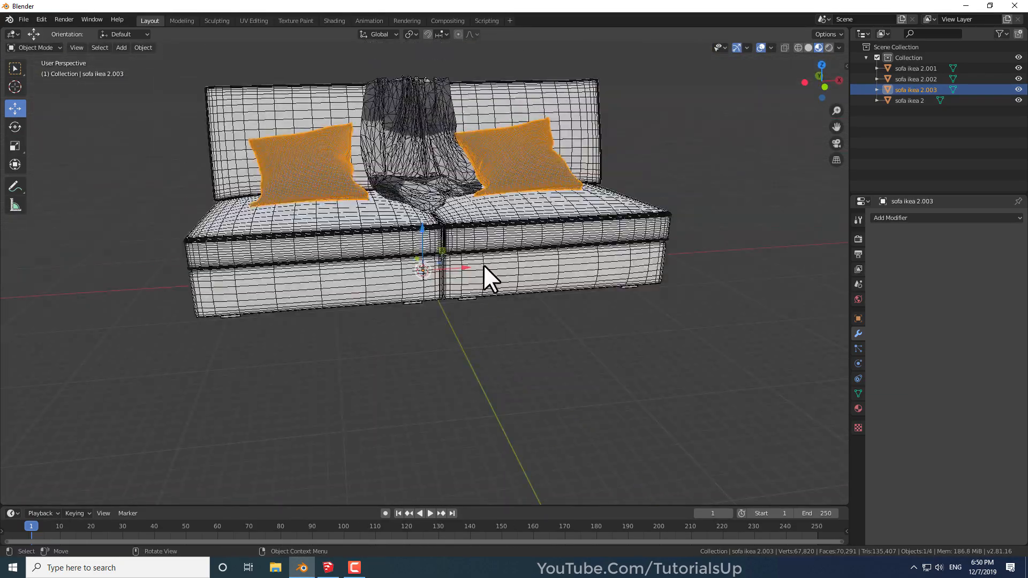
click(495, 273)
middle_drag(495, 272, 512, 396)
scroll(449, 161, up, 6)
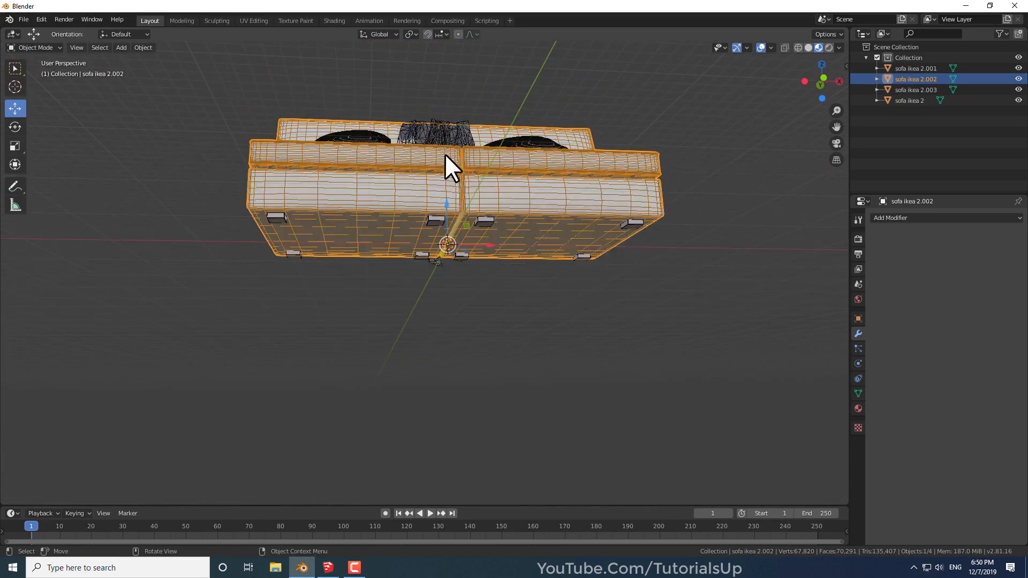
click(415, 246)
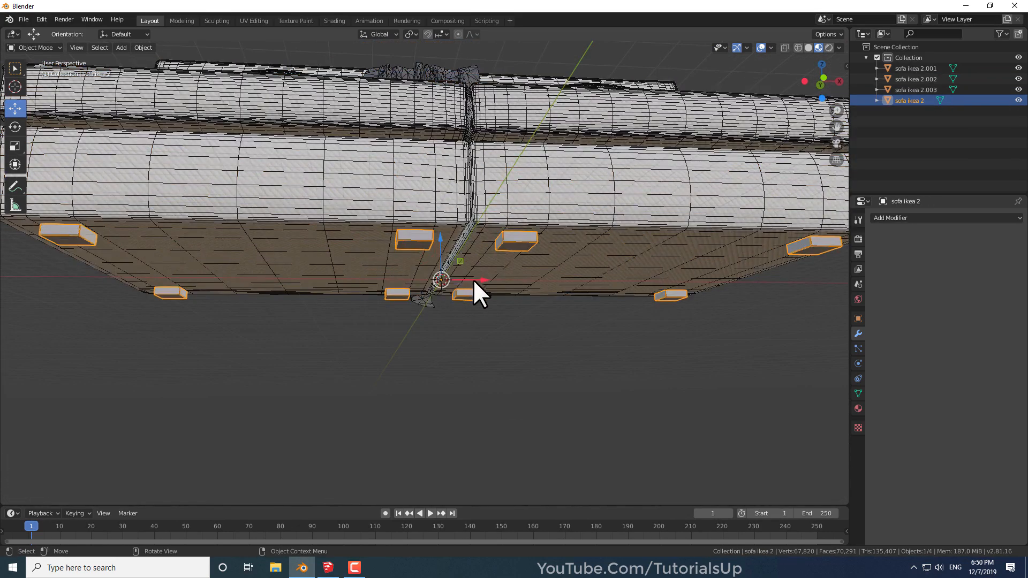
- Move the sofa feet straight down below the sofa to check their separation, and undo the move
drag(439, 240, 444, 335)
key(ctrl+z)
- Select the object holding the two pillows and add a Decimate modifier to it
middle_drag(398, 165, 381, 257)
scroll(350, 150, down, 4)
scroll(382, 315, up, 3)
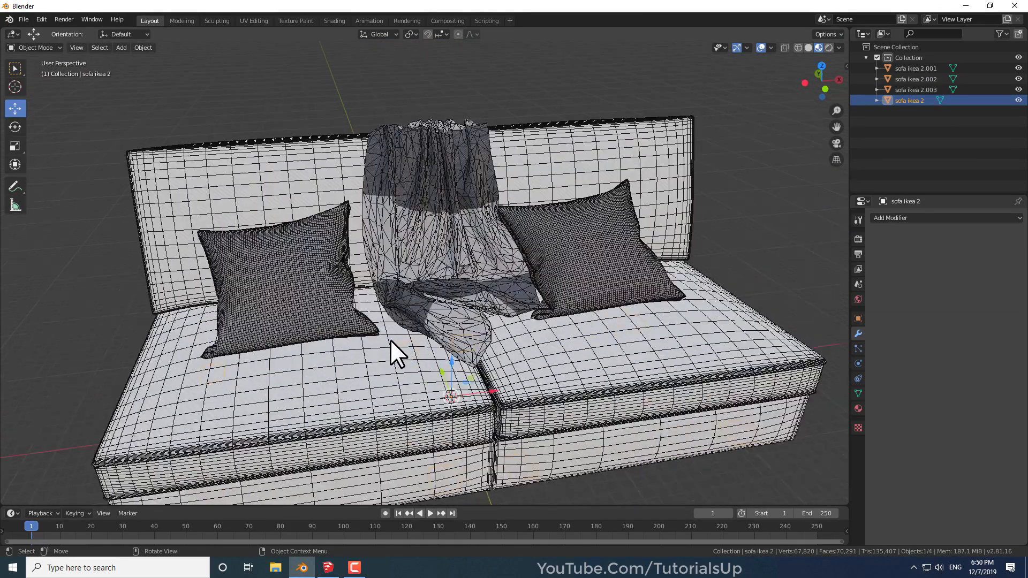
click(308, 279)
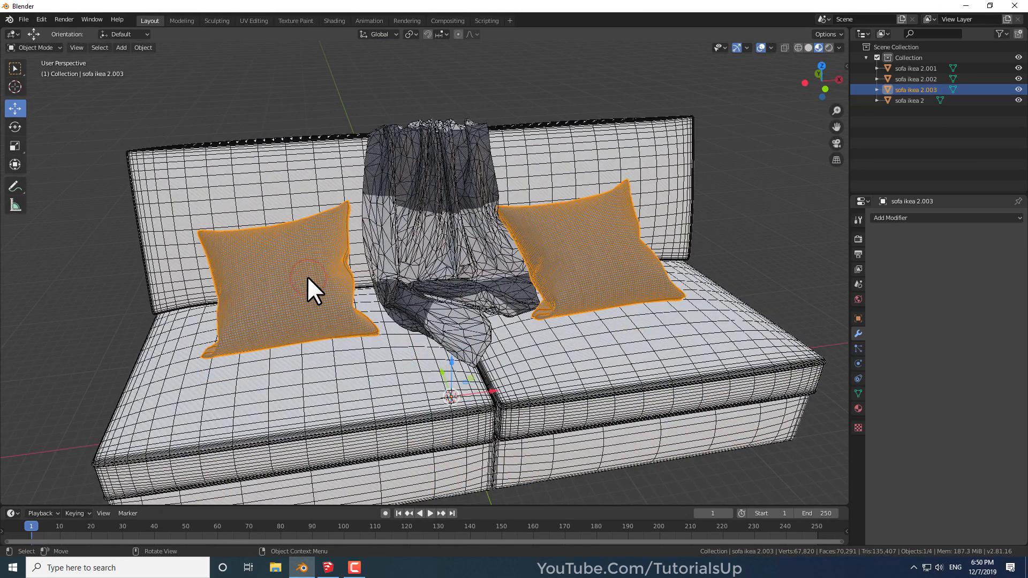
click(920, 219)
click(830, 289)
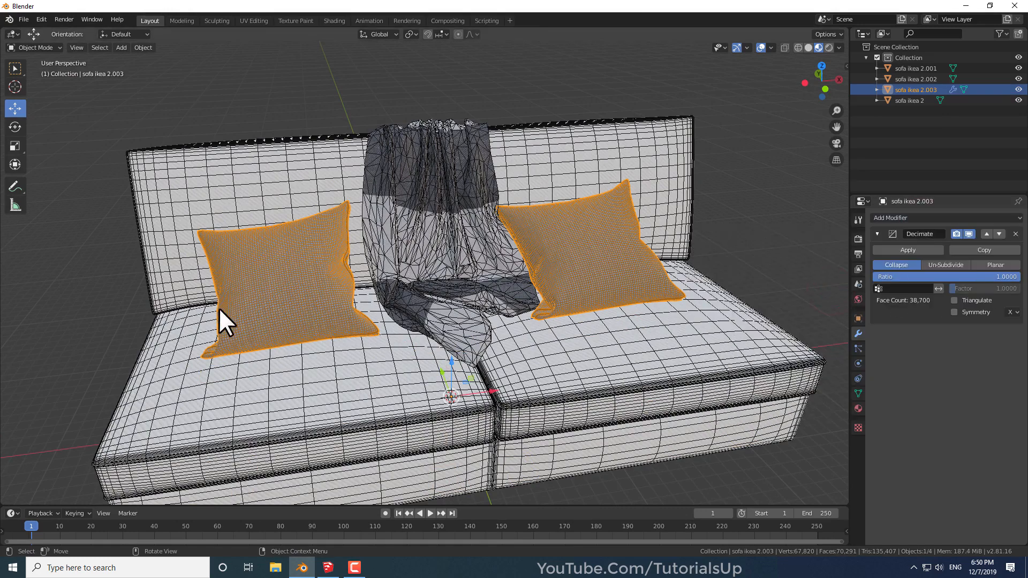
- Set the pillows' Decimate ratio to 0.08 in Collapse mode
key(KP_Decimal)
drag(986, 277, 956, 277)
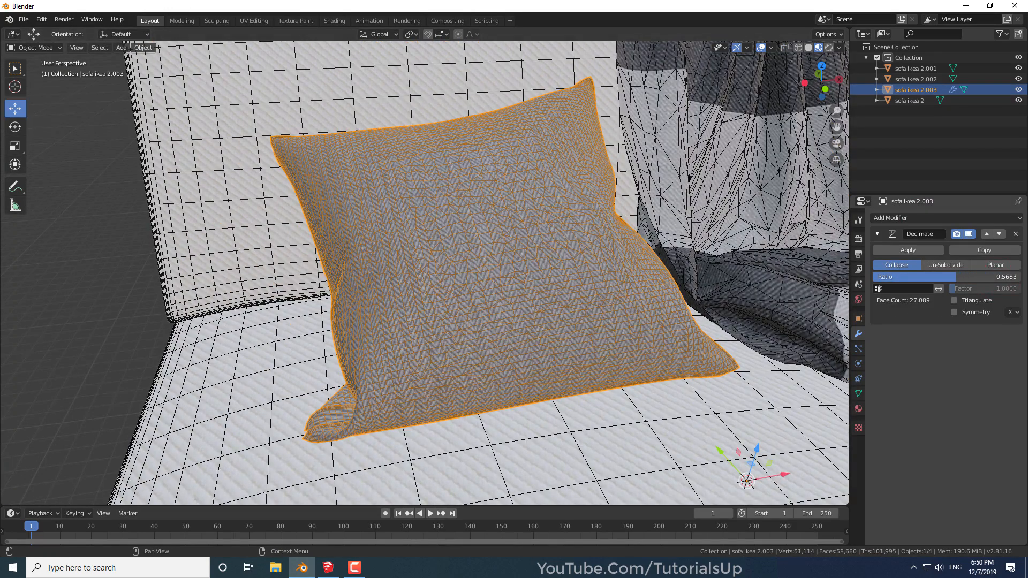
click(904, 276)
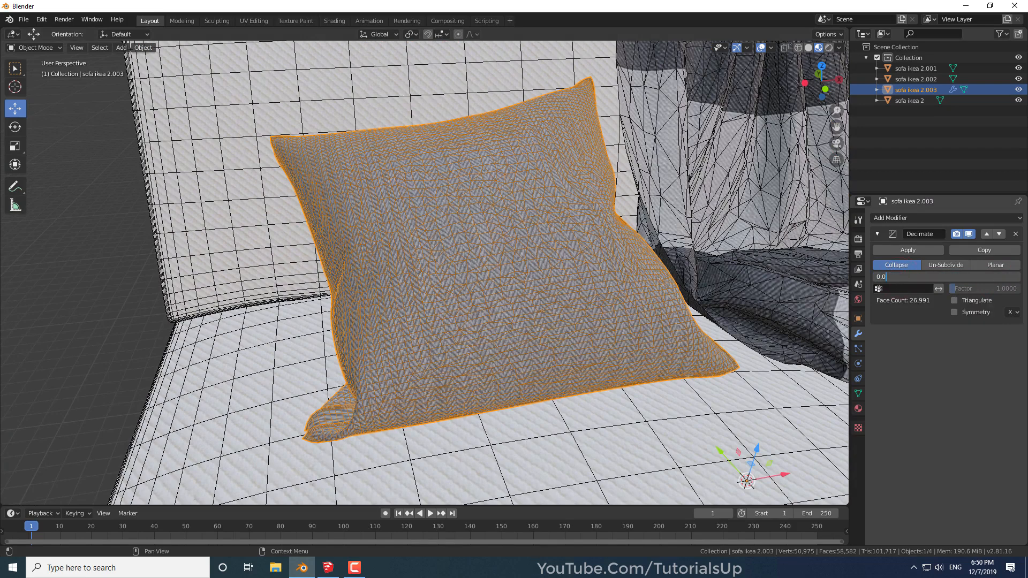
text(0.08)
key(Return)
- Deselect the pillows to inspect their reduced mesh, reselect them and apply the Decimate modifier
click(88, 291)
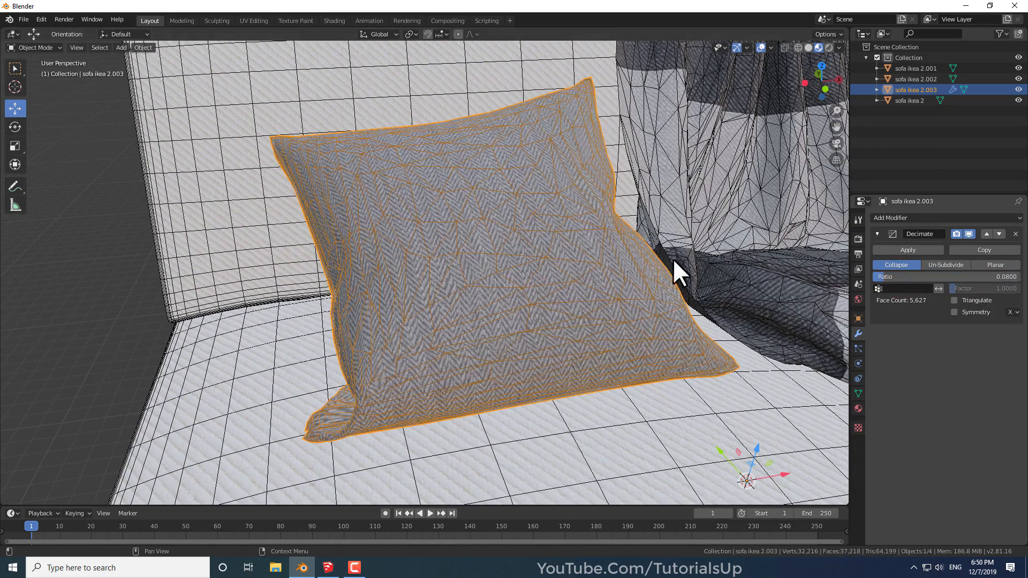
middle_drag(498, 327, 519, 298)
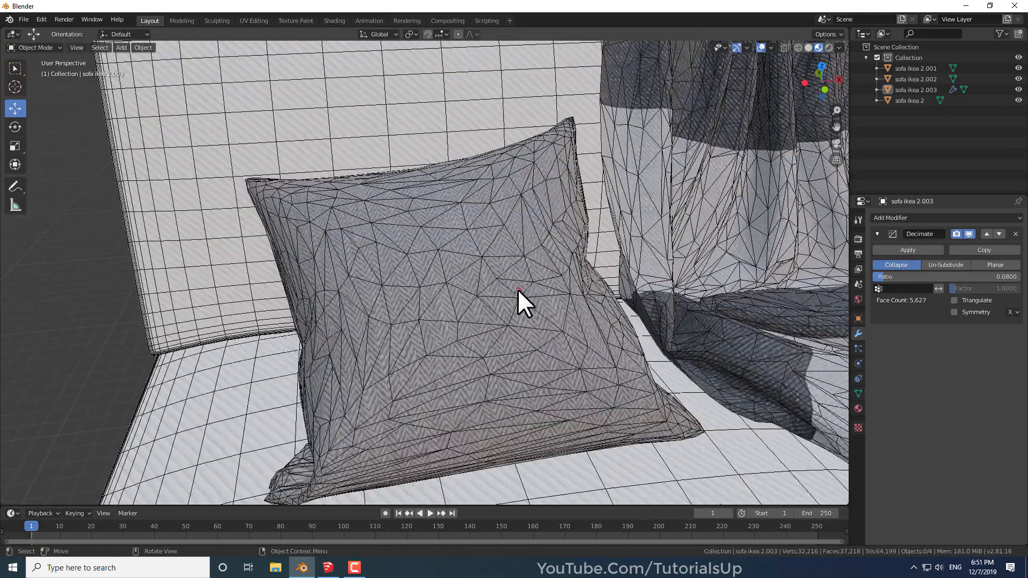
click(518, 299)
click(903, 251)
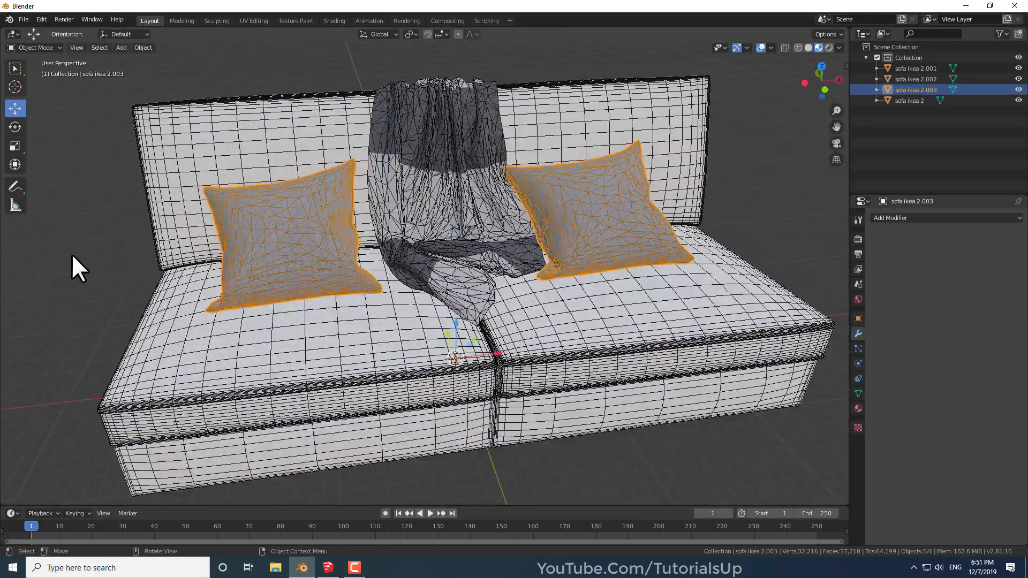
- Examine the decimated pillows on the whole sofa from several angles, leaving nothing selected
click(71, 264)
middle_drag(71, 264, 612, 290)
scroll(672, 290, up, 2)
scroll(675, 290, down, 2)
middle_drag(676, 295, 653, 302)
click(277, 340)
click(533, 268)
click(165, 115)
- Export the sofa scene as a Collada file named untitled3.dae to the Desktop
click(24, 19)
mouse_move(80, 174)
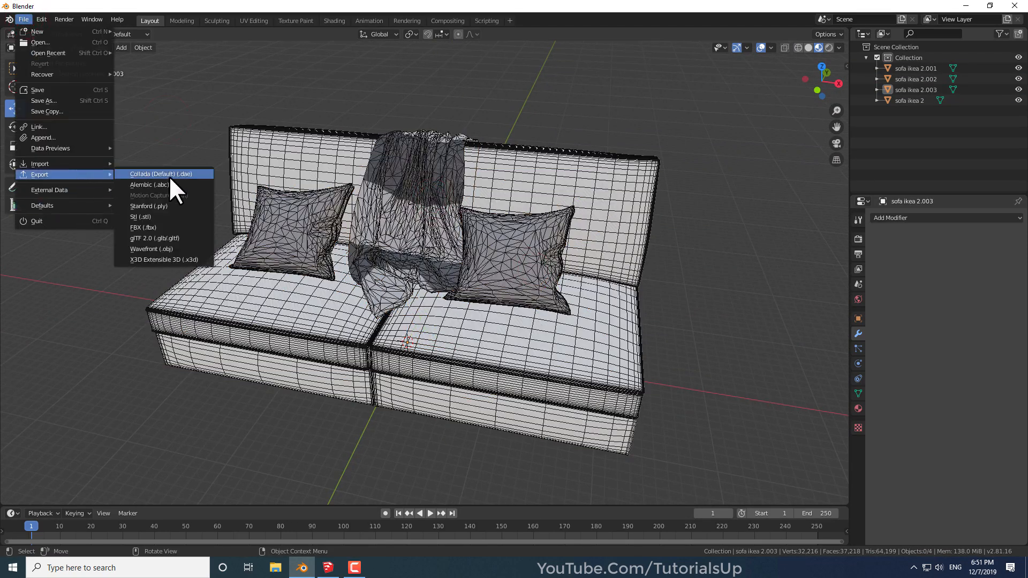
click(200, 175)
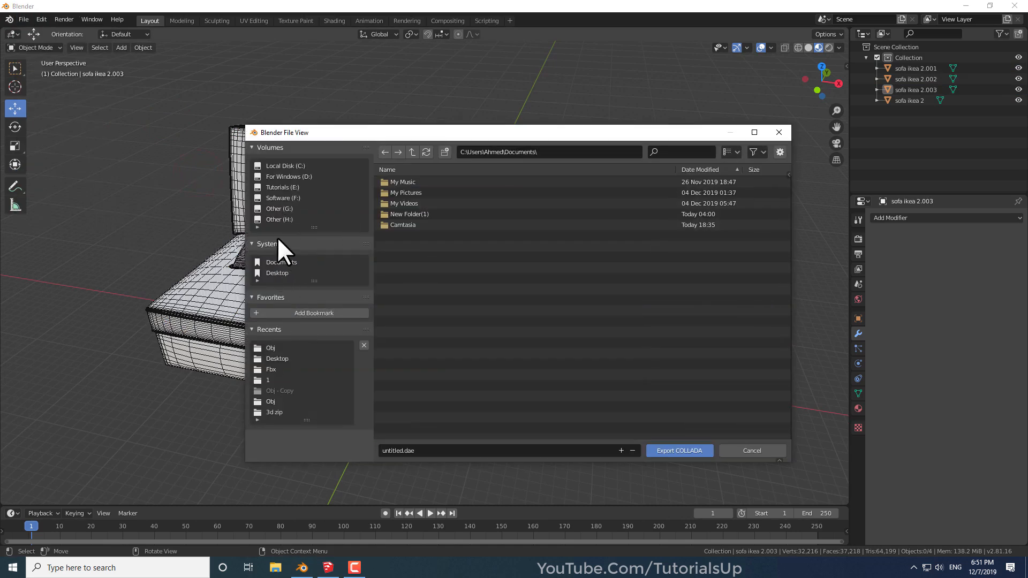
click(276, 273)
click(401, 450)
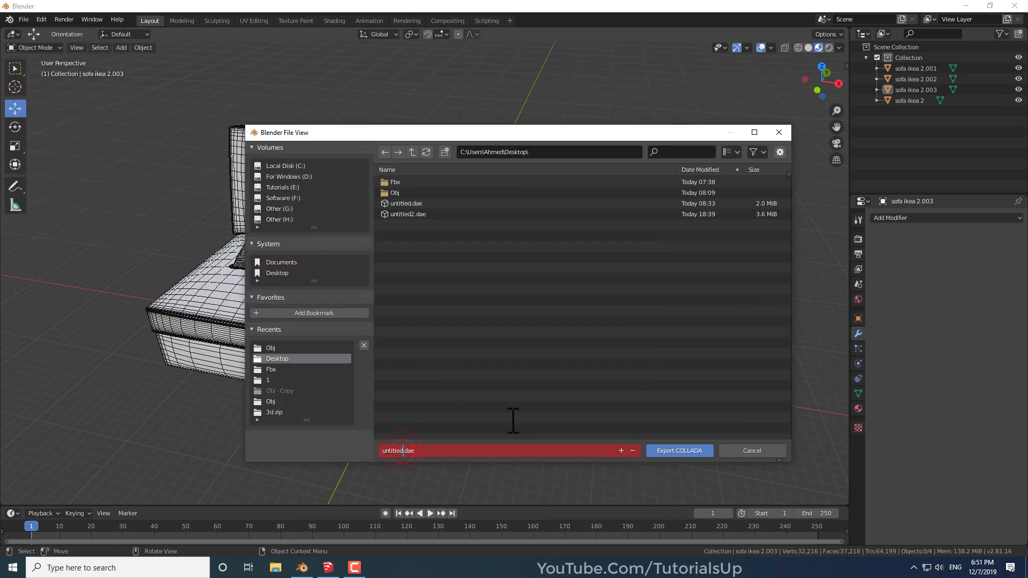
text(3)
click(578, 411)
click(676, 451)
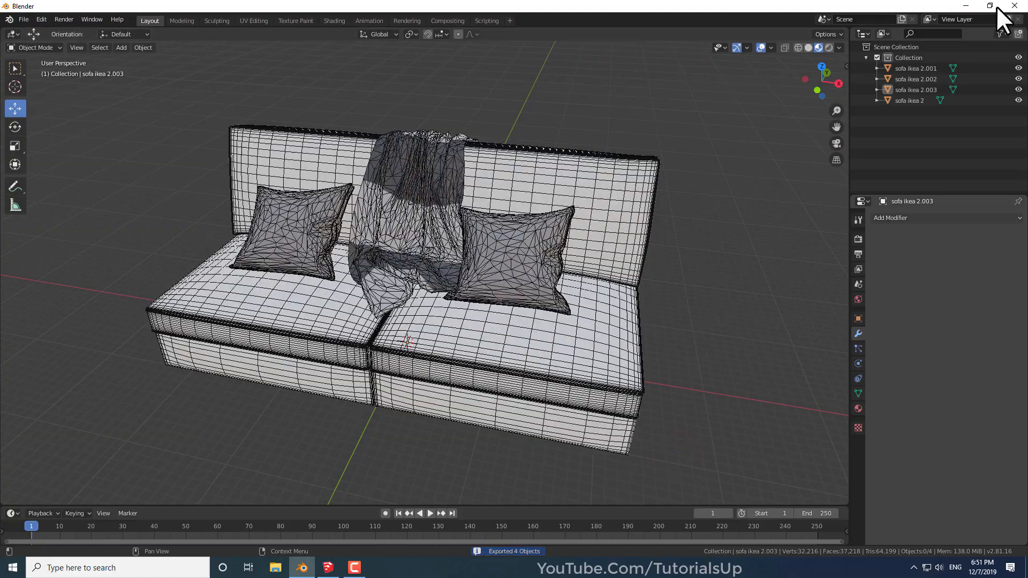
- Switch to SketchUp and delete the column model
click(965, 6)
click(328, 567)
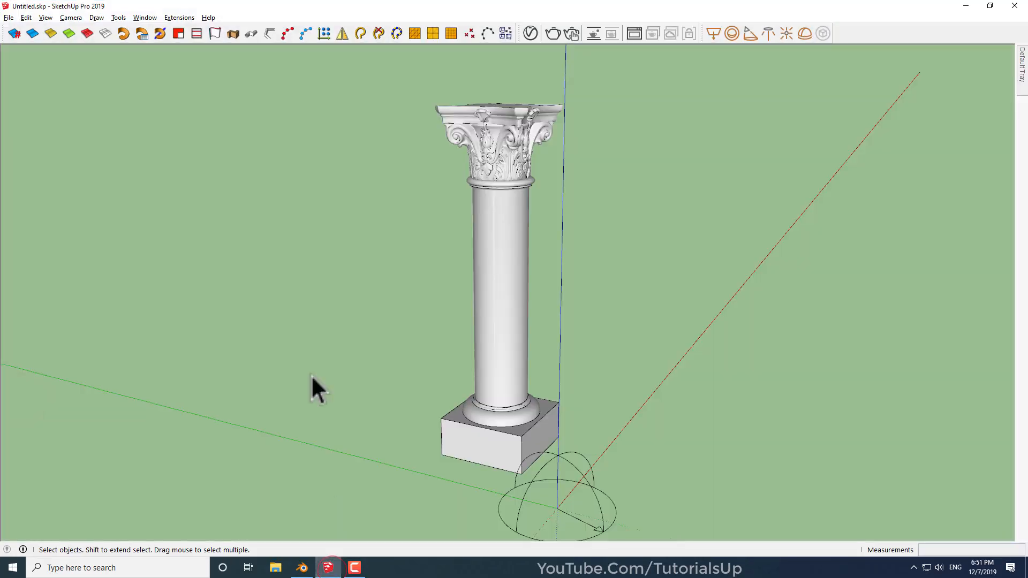
click(491, 287)
middle_drag(492, 287, 209, 344)
key(Delete)
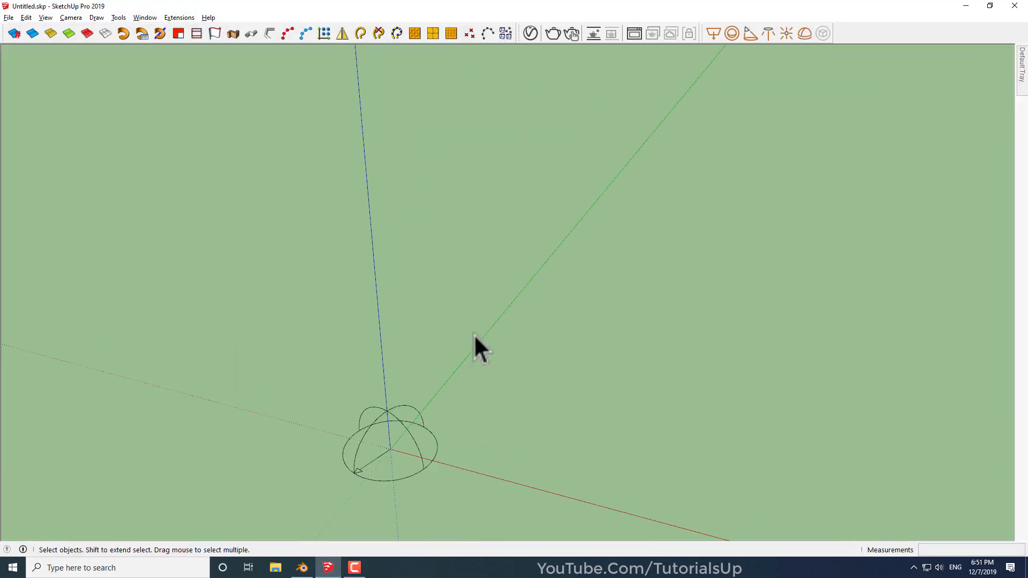
- Import untitled3.dae from the Desktop as a COLLADA file and place the sofa in the model near the origin
click(8, 18)
click(41, 190)
click(817, 152)
click(963, 522)
click(991, 391)
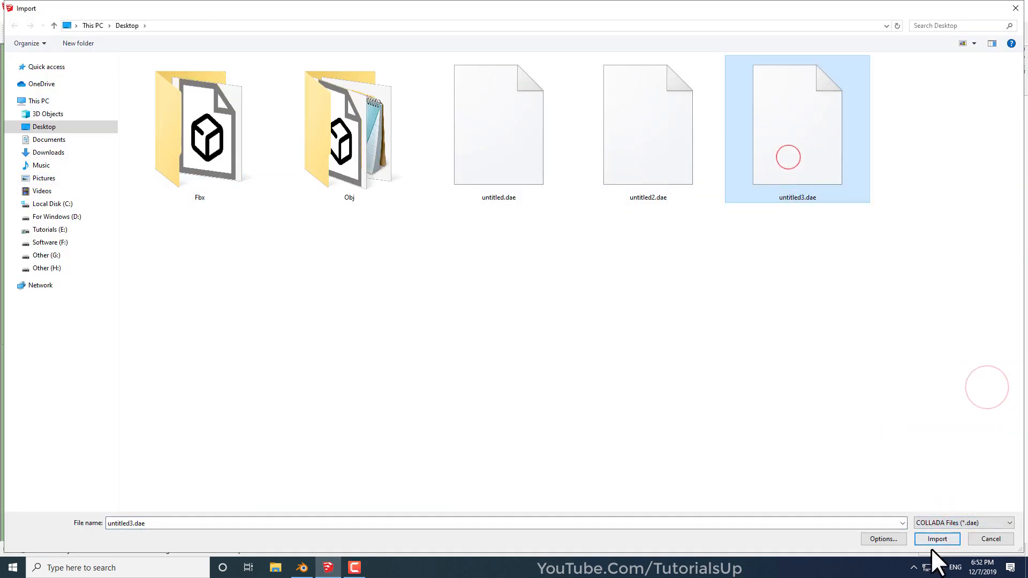
click(934, 539)
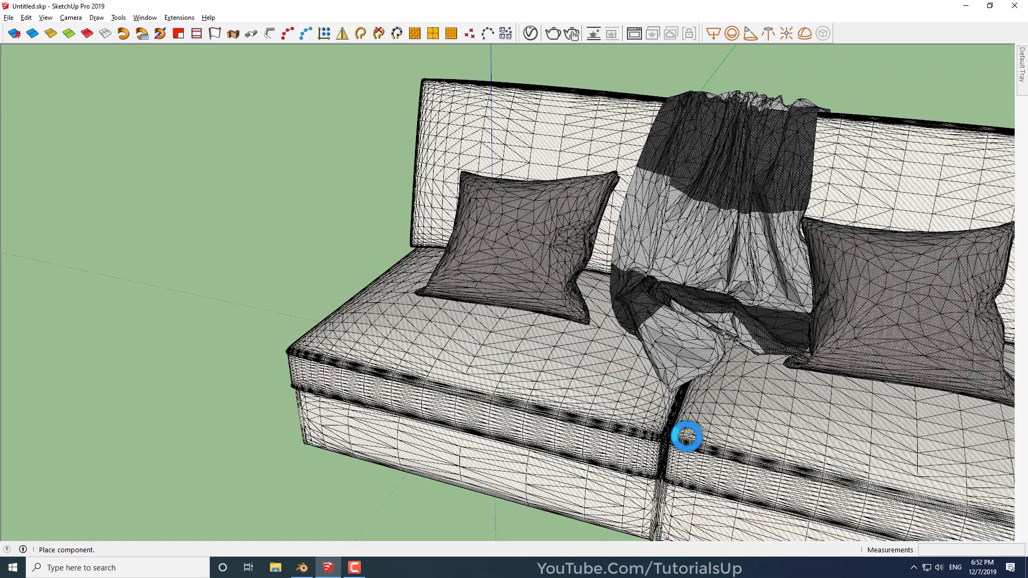
scroll(686, 436, down, 5)
click(535, 367)
- Smooth the edges of the whole imported sofa, deselect it and inspect the surfaces
scroll(965, 400, up, 6)
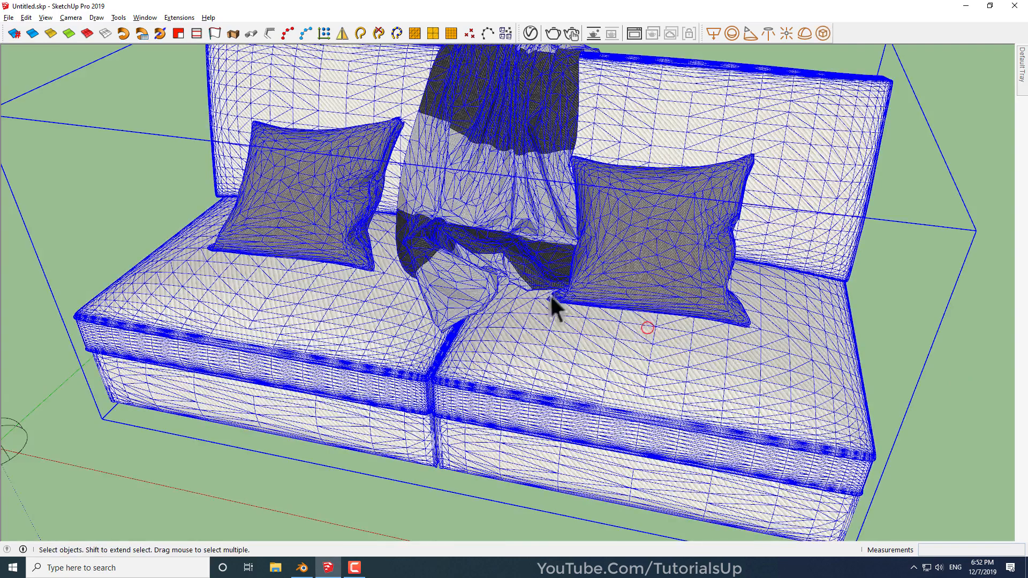
click(32, 34)
click(114, 187)
middle_drag(412, 253, 256, 124)
scroll(669, 321, up, 3)
middle_drag(669, 326, 680, 336)
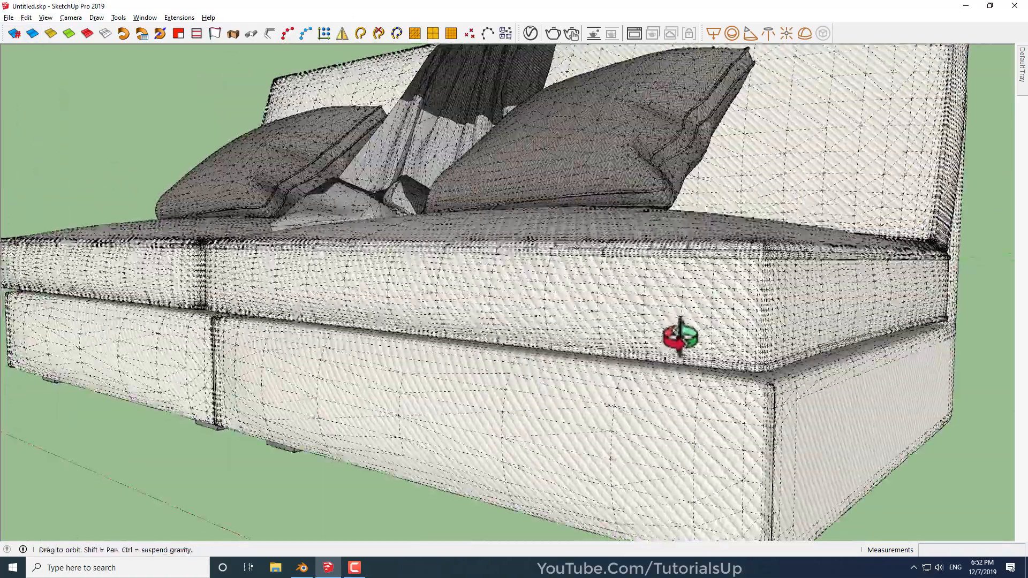
scroll(620, 344, down, 6)
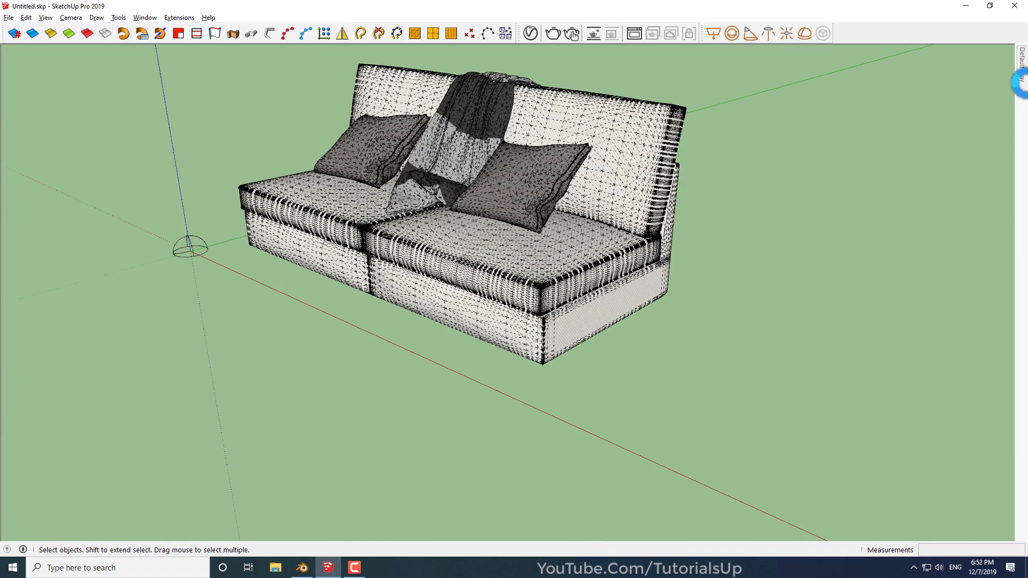
- Insert the earlier imported sofa component skp41E2 from the model's components beside the new sofa
click(1020, 81)
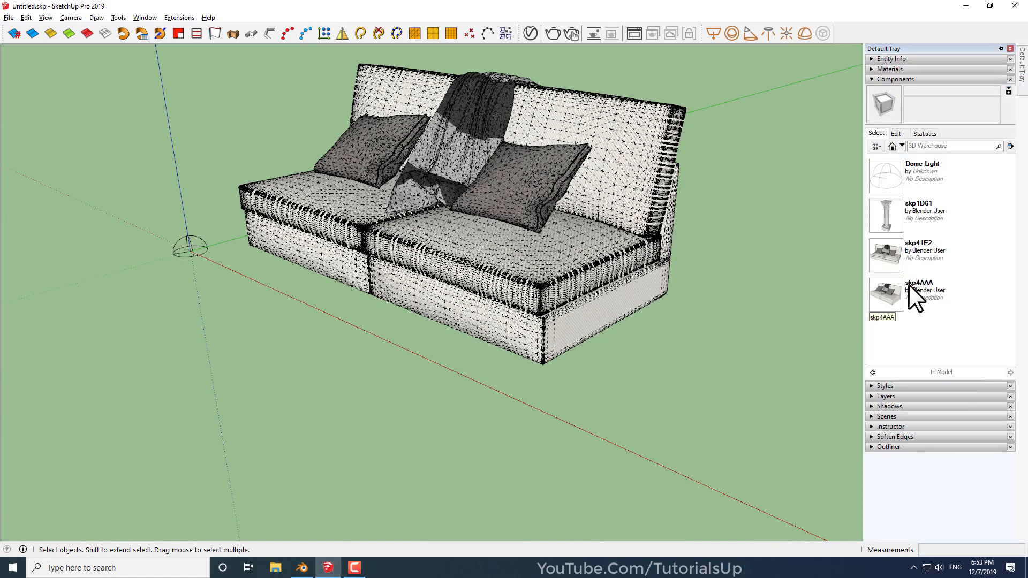
click(889, 253)
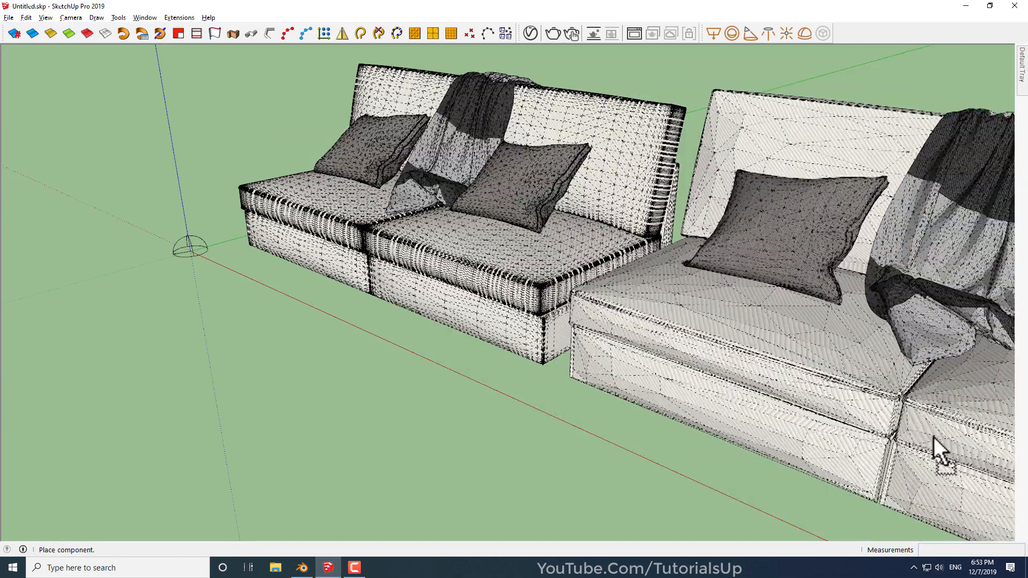
click(933, 437)
- Toggle the hidden geometry display on and off to compare the surfaces of the two sofas side by side
middle_drag(927, 427, 520, 360)
scroll(498, 319, up, 3)
scroll(498, 319, up, 1)
key(alt+h)
key(alt+h)
scroll(448, 357, up, 2)
key(alt+h)
scroll(589, 370, up, 4)
middle_drag(590, 371, 562, 394)
scroll(555, 399, down, 2)
scroll(449, 343, down, 4)
key(alt+h)
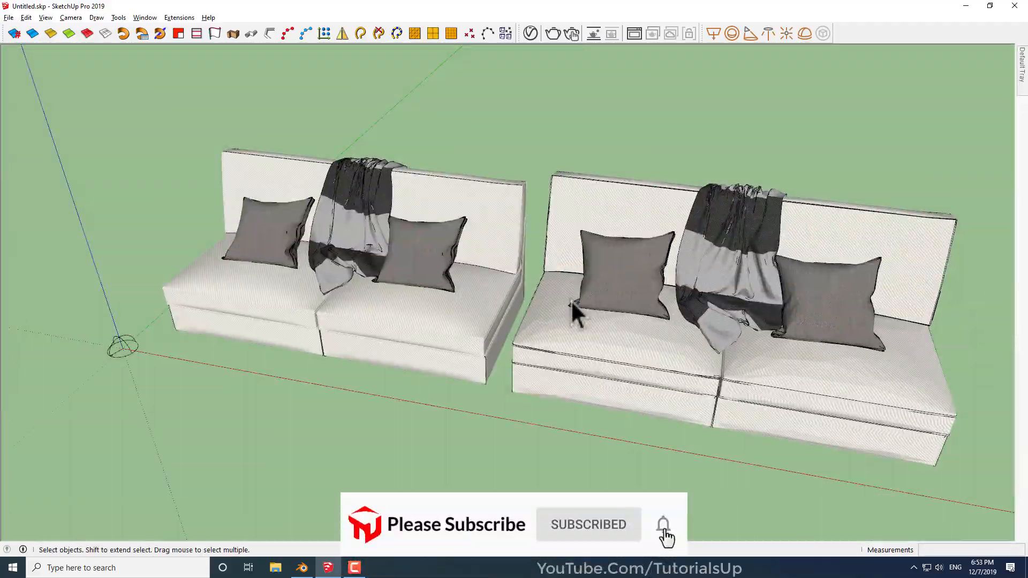